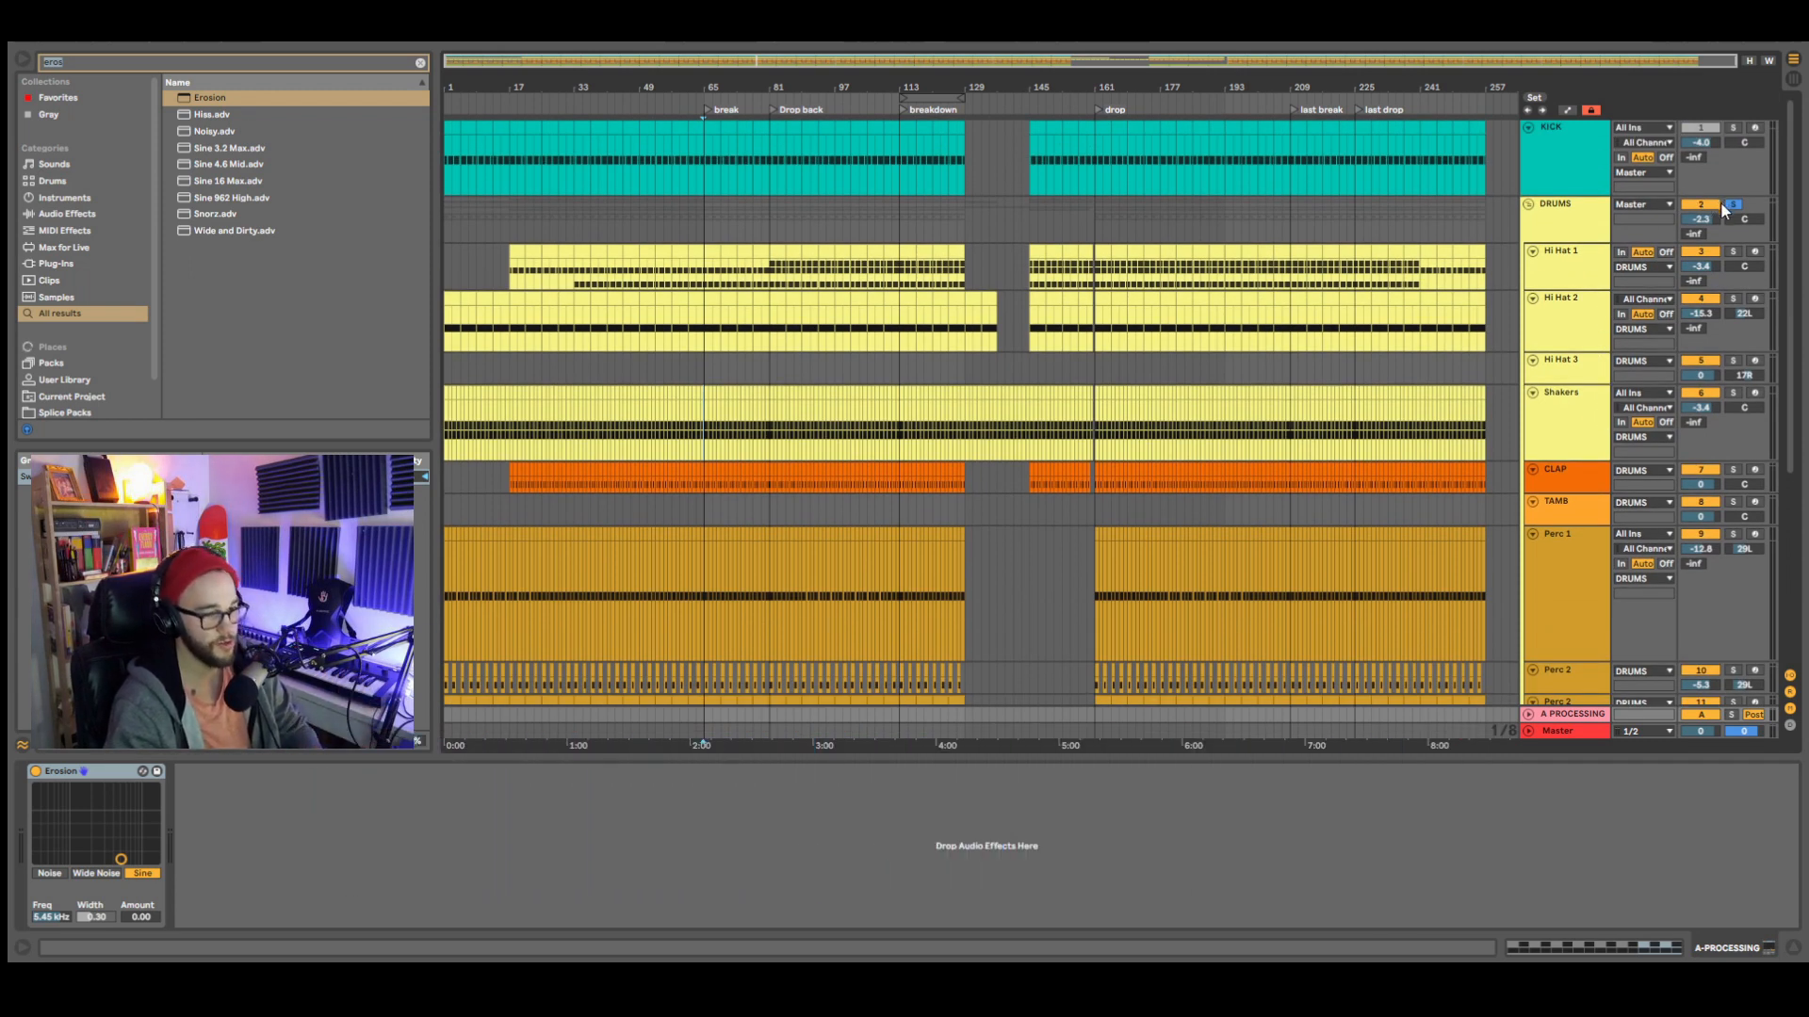
- Play the soloed DRUMS group and briefly toggle the solo on Hi Hat 1
key("space")
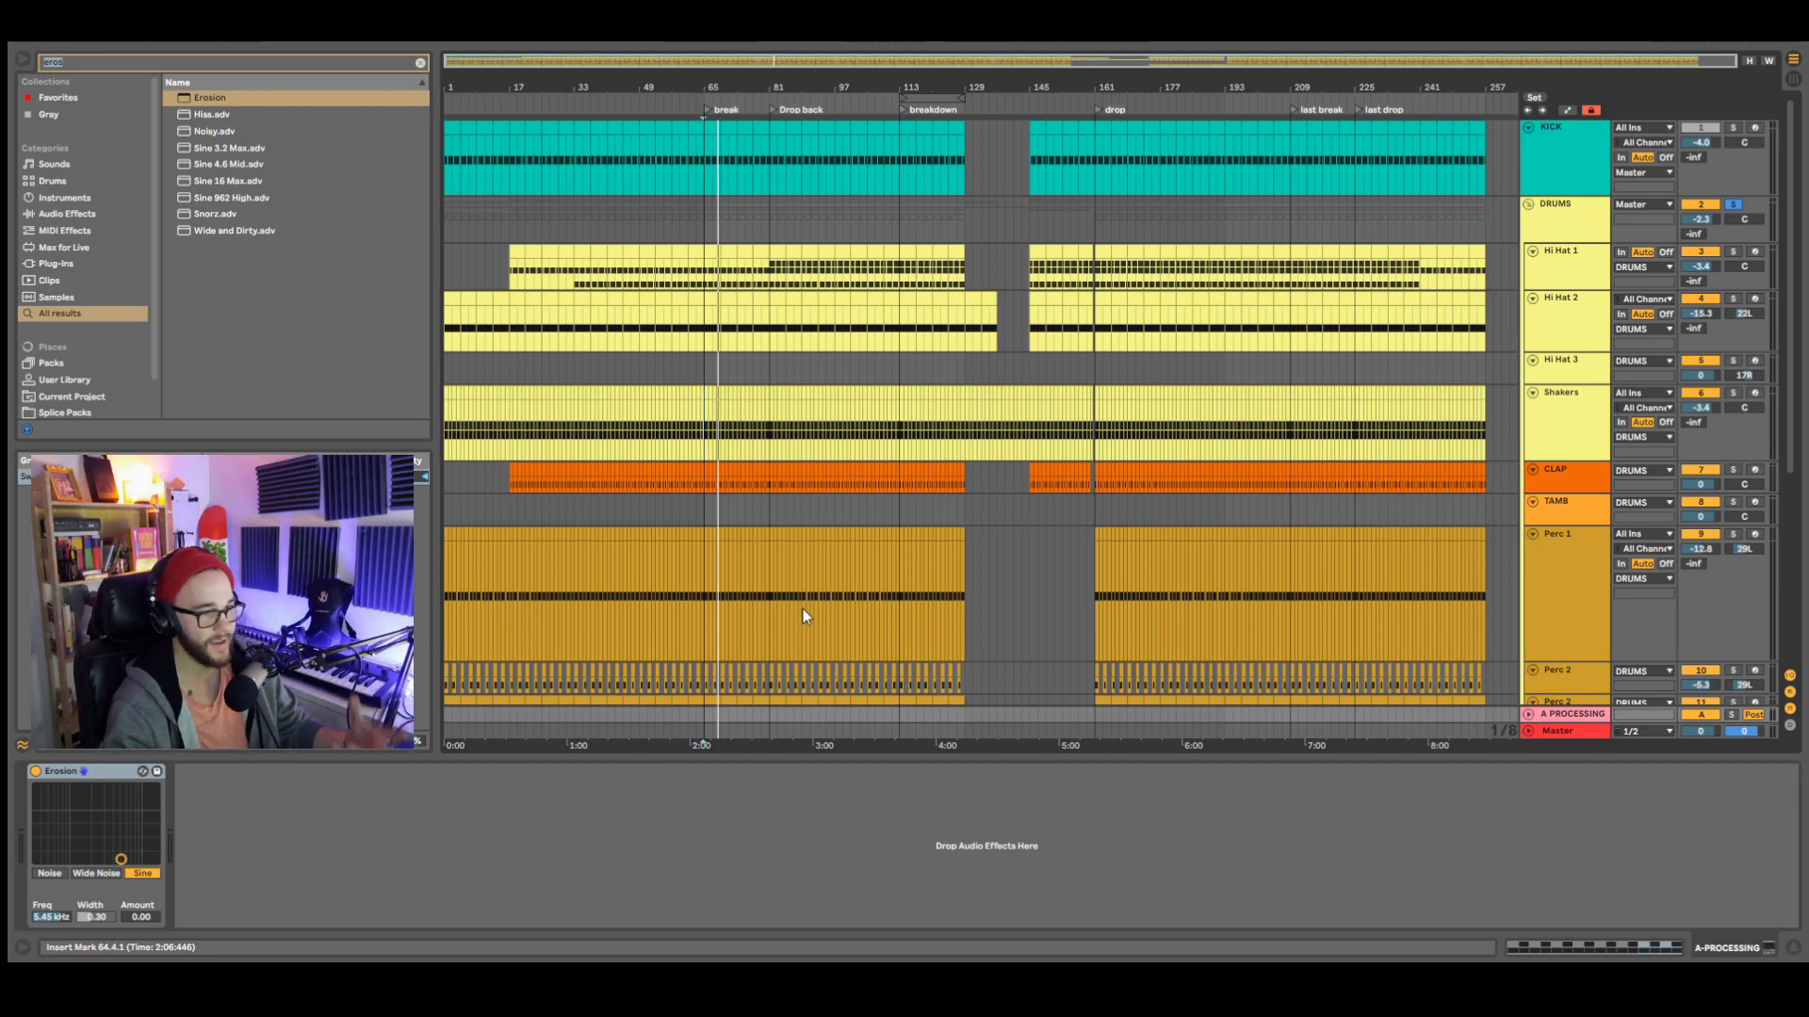
left_click(1730, 252)
left_click(1734, 252)
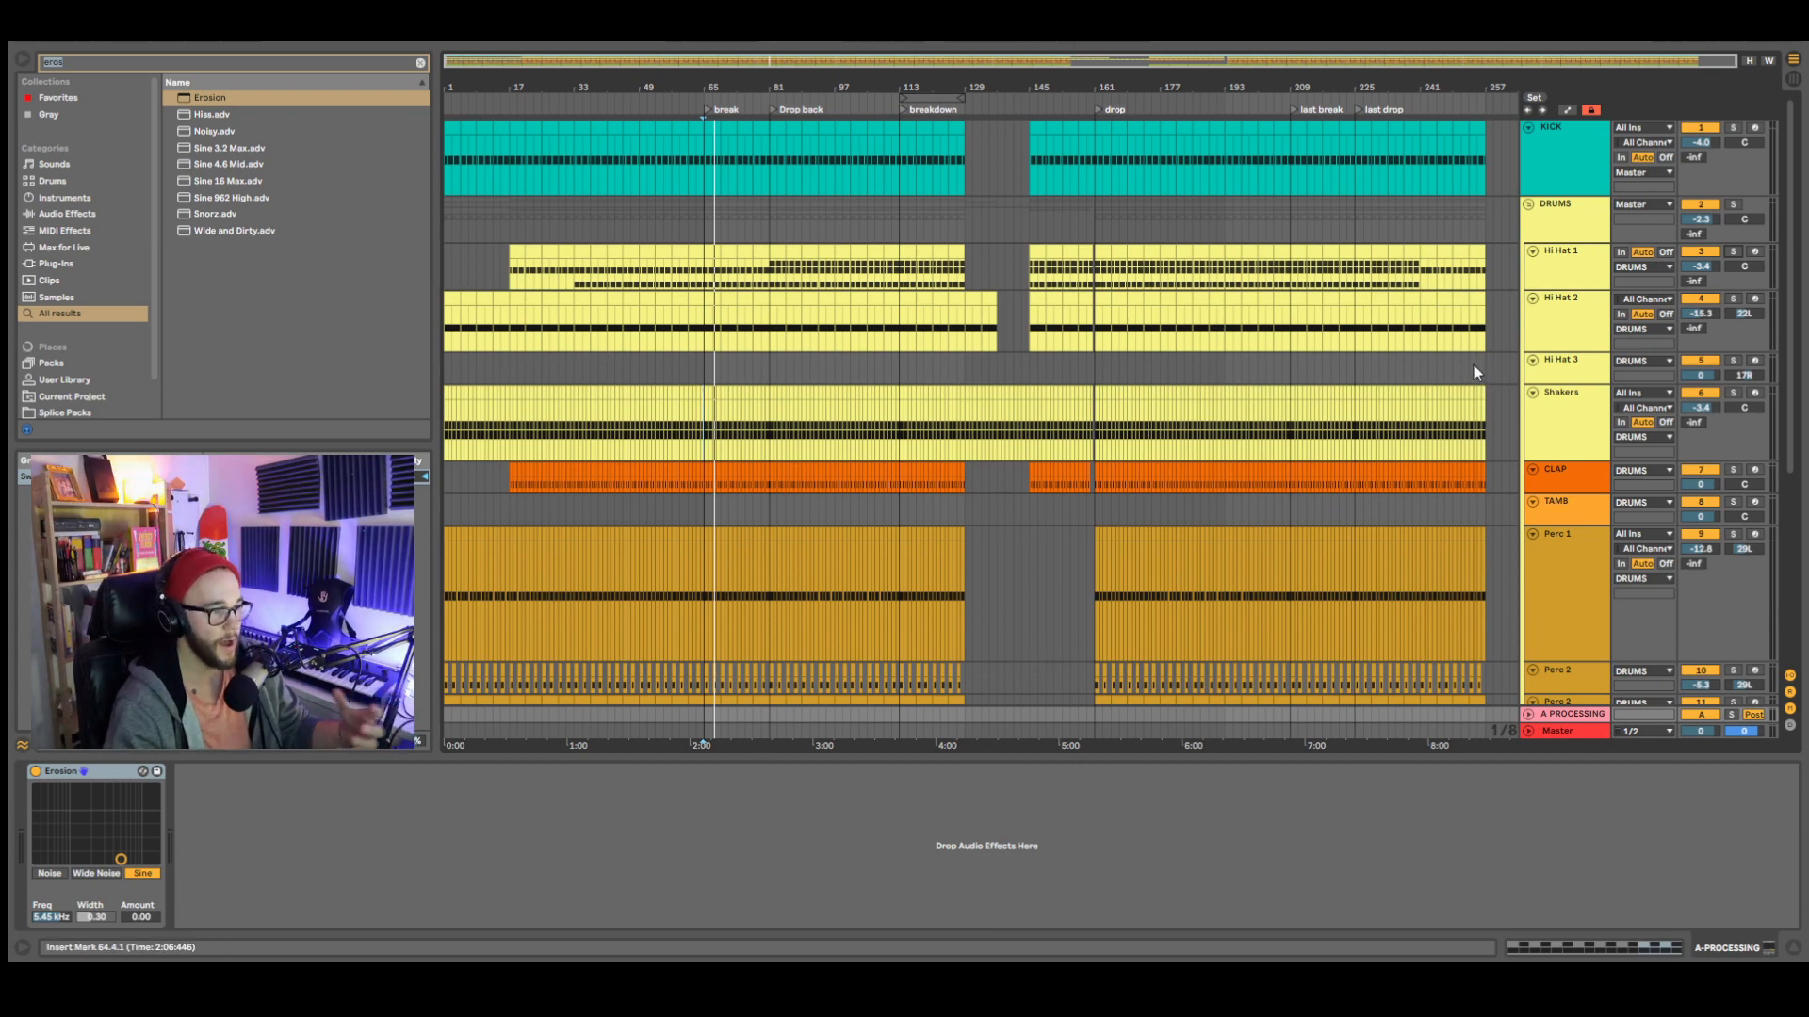
left_click(1556, 271)
left_click(1566, 324)
left_click(1568, 377)
left_click(1572, 407)
left_click(1565, 272)
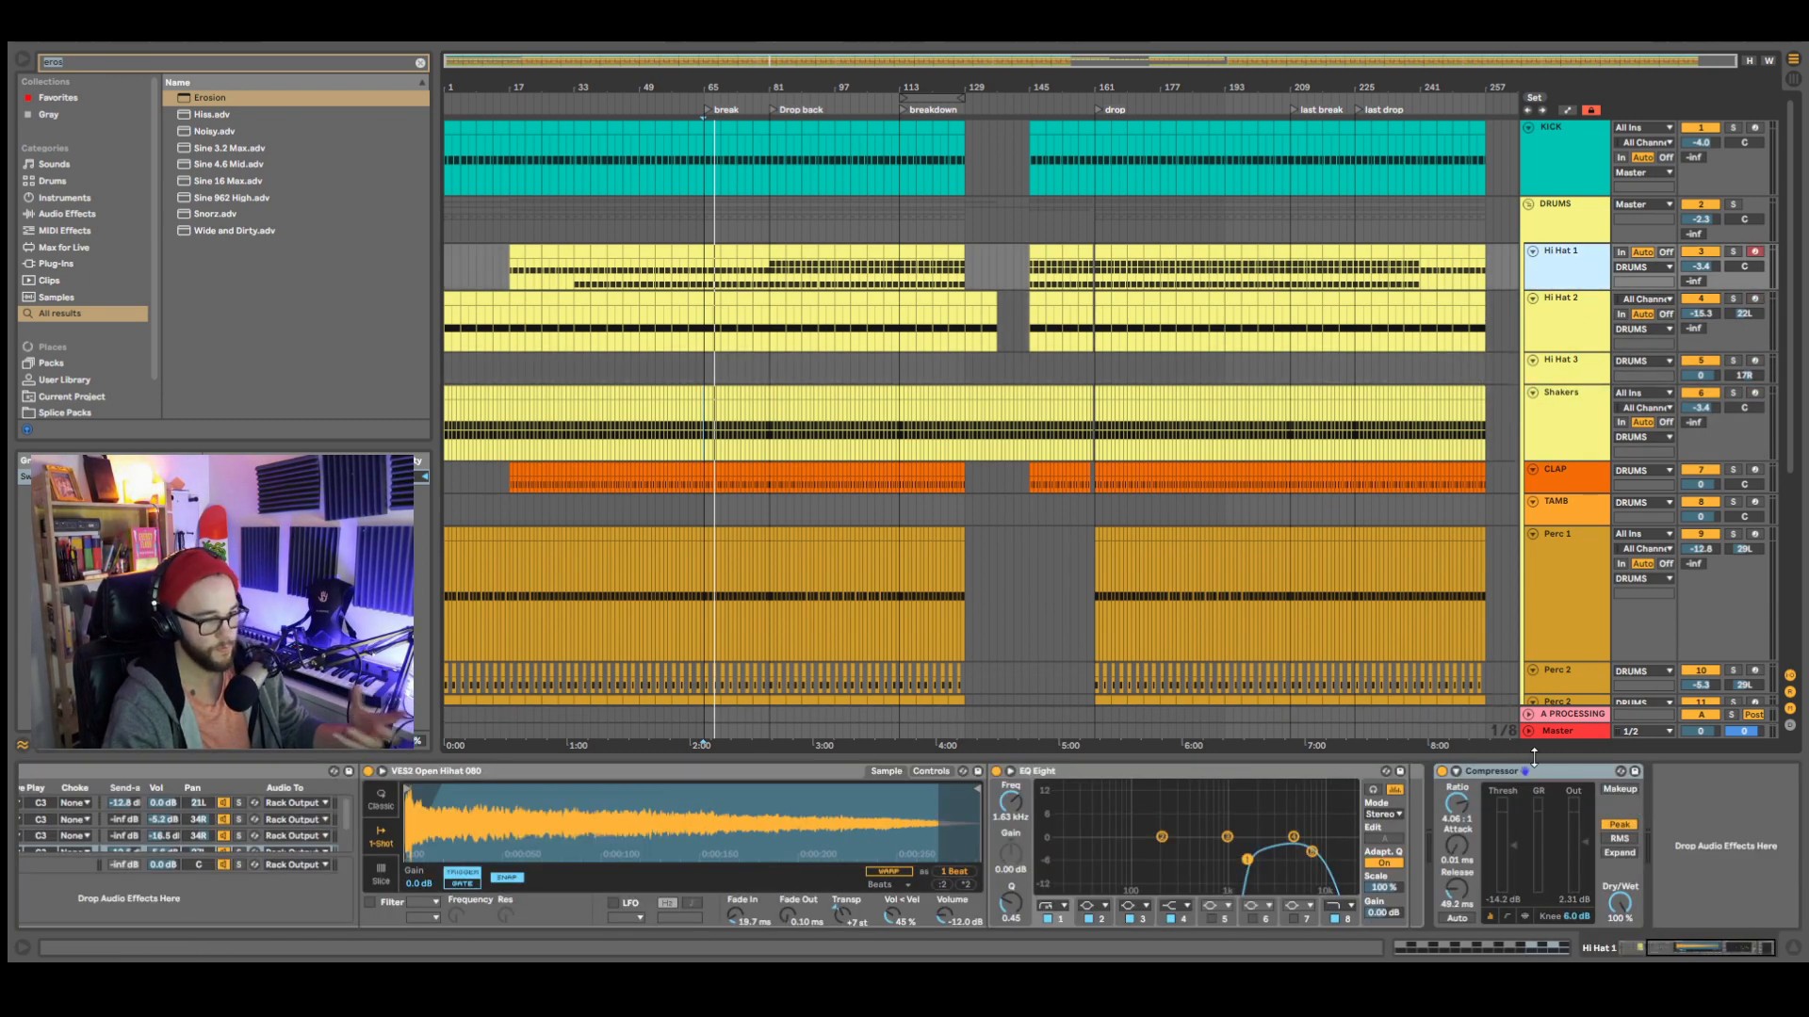
- Raise Hi Hat 1's send to the A-PROCESSING return to 0 dB and solo Hi Hat 1
left_click(1570, 712)
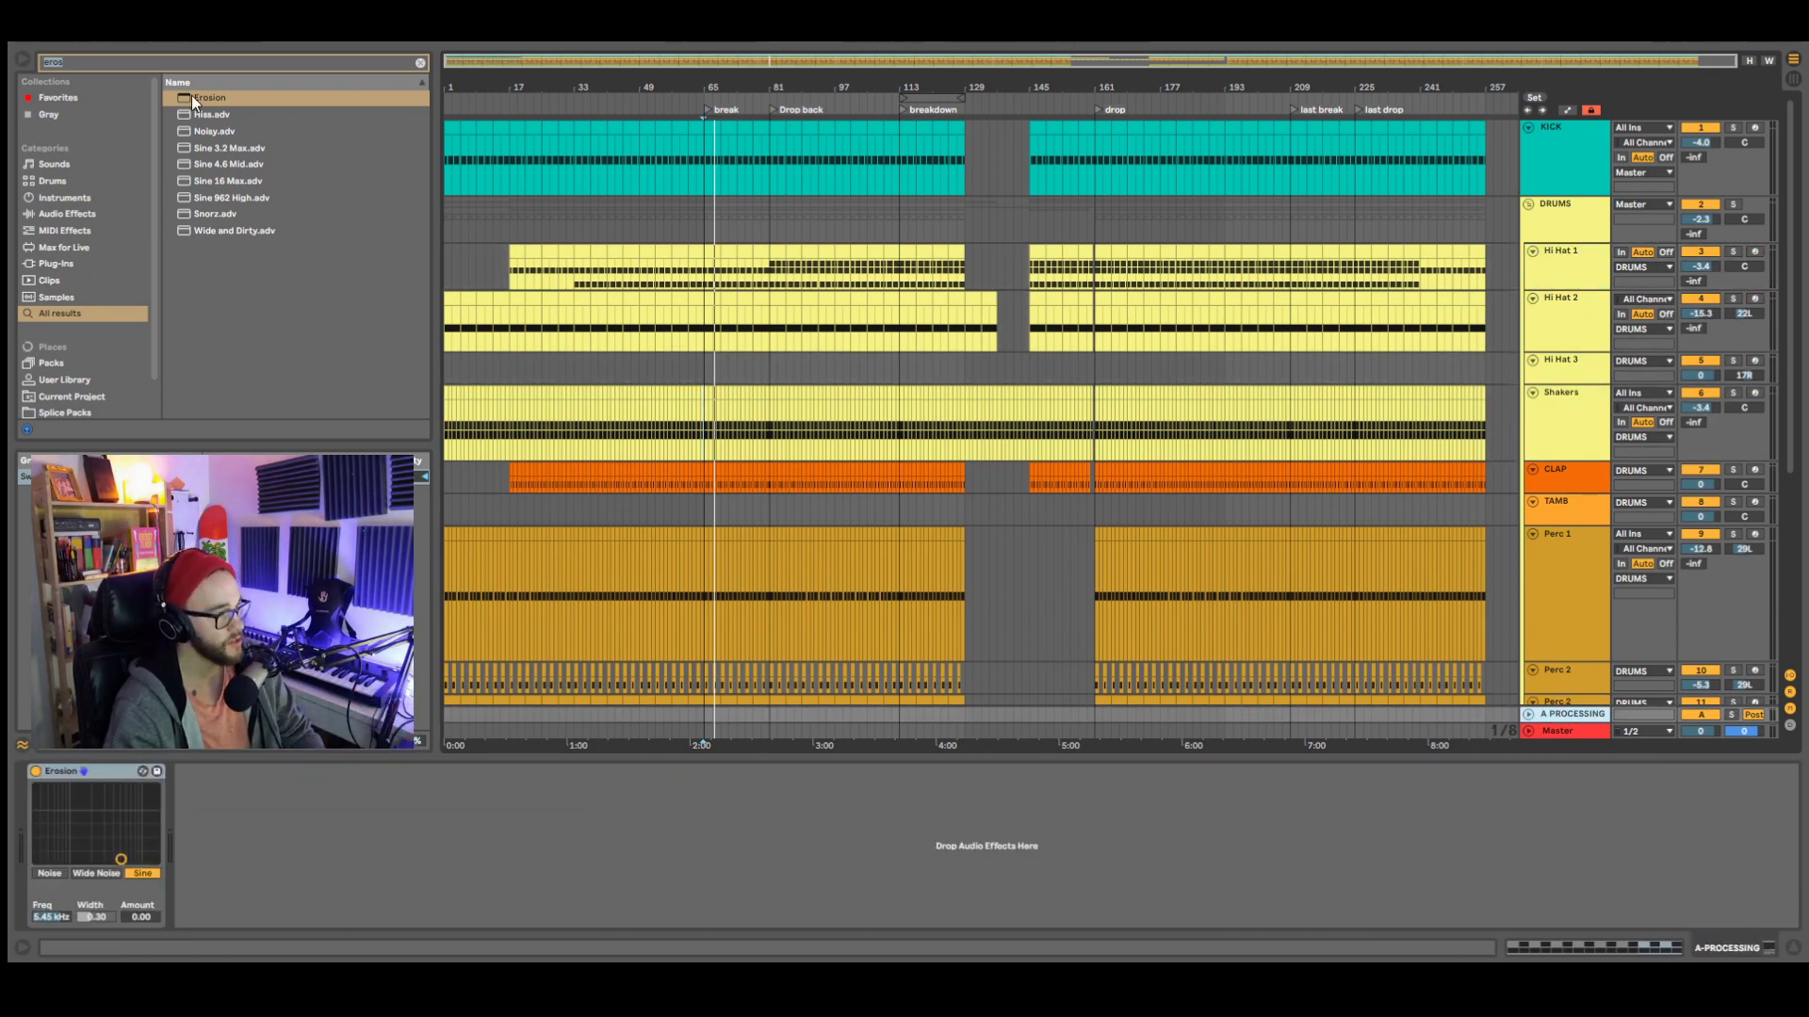
left_click(1694, 283)
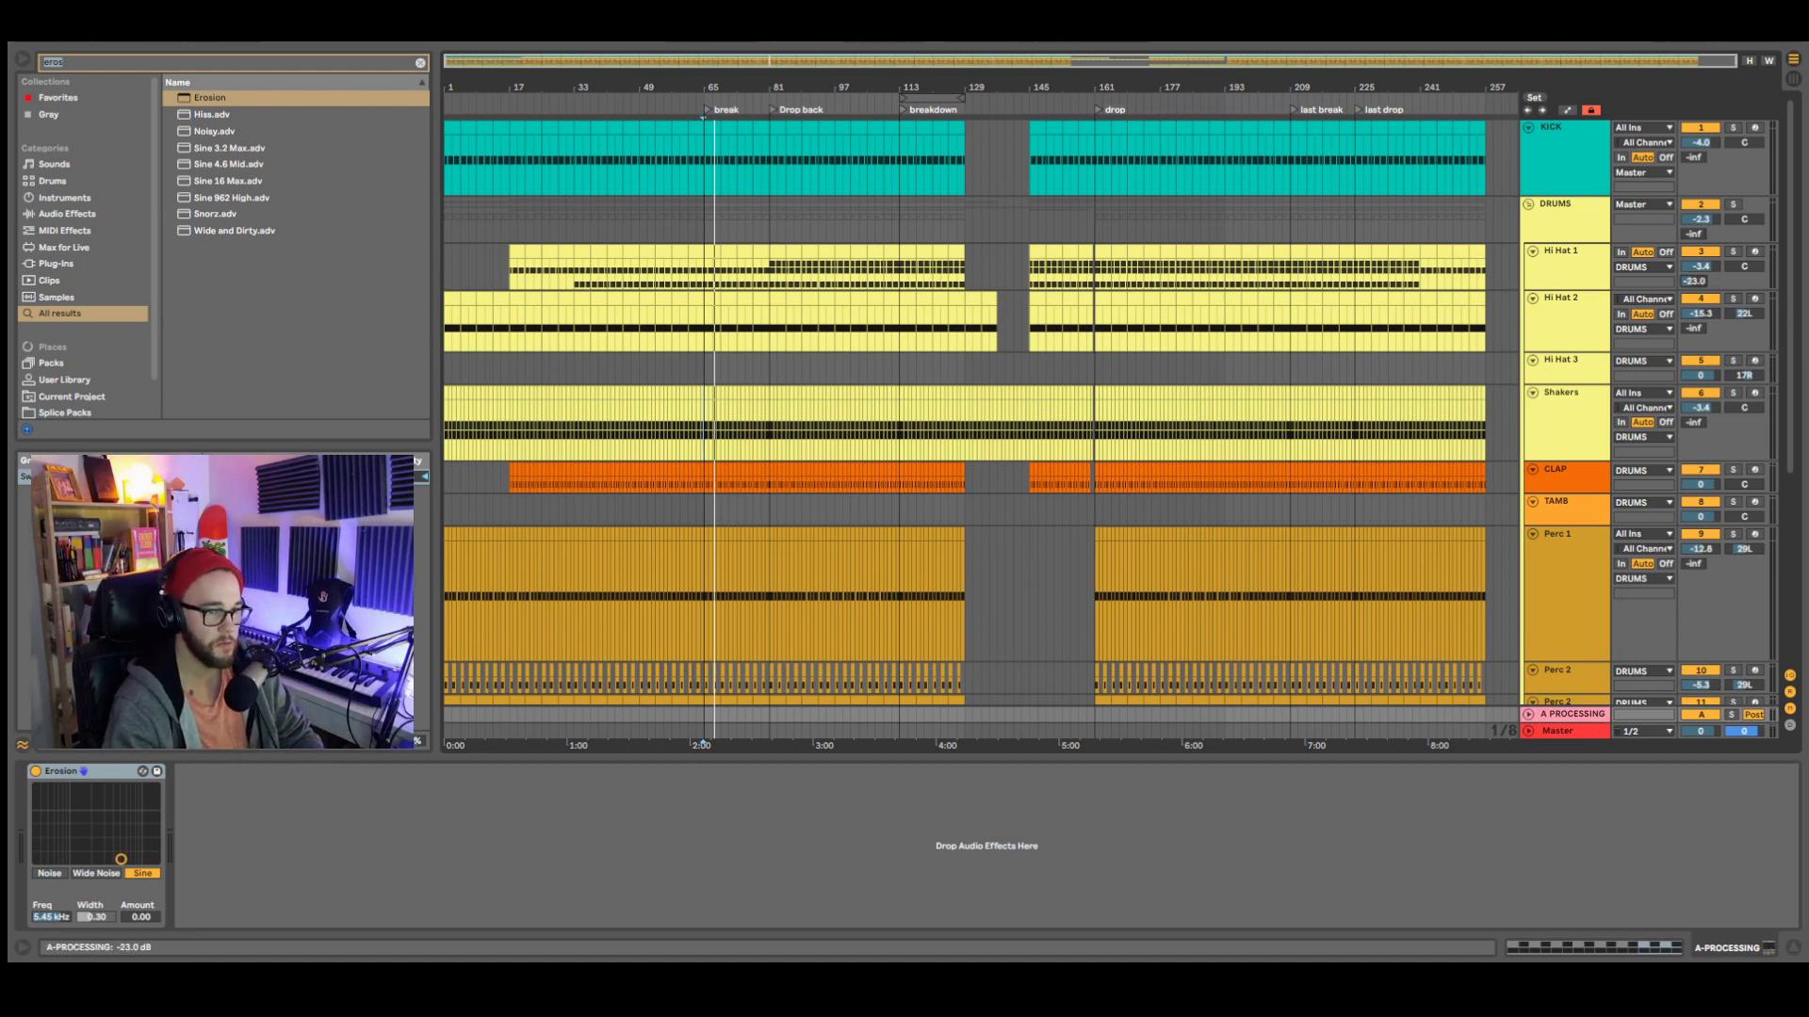
left_click(1733, 252)
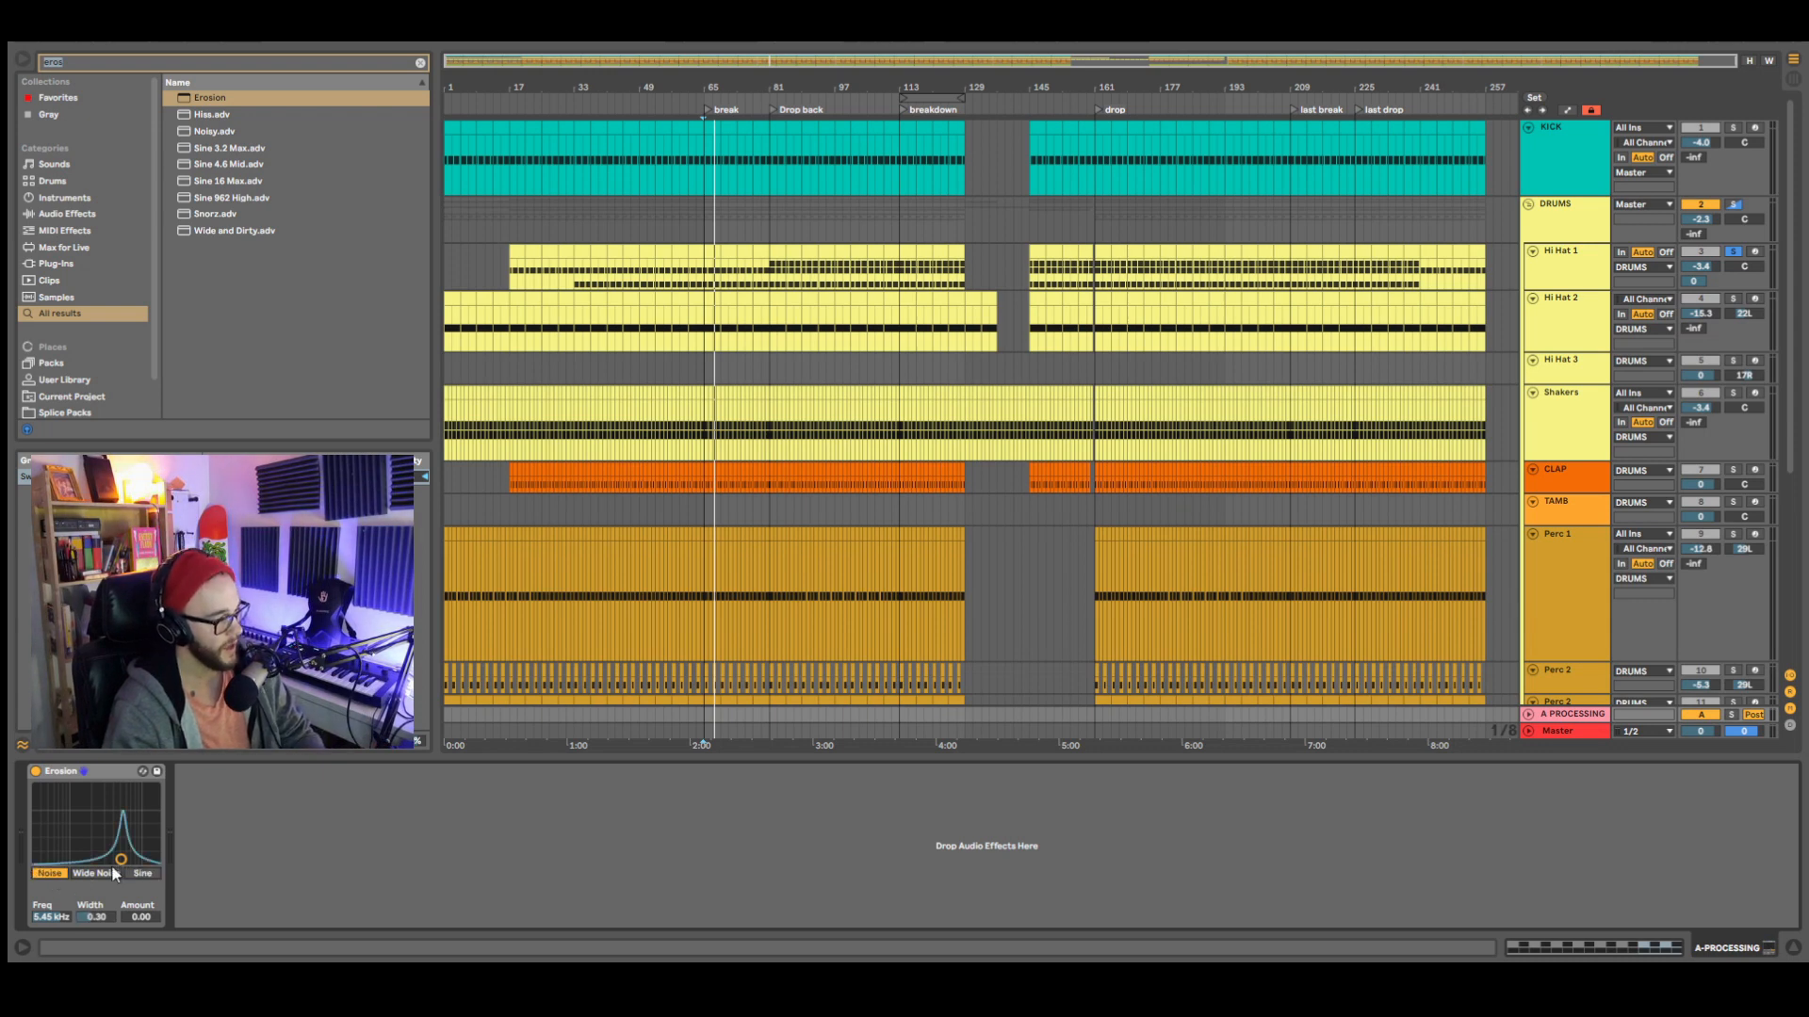
- Set the Erosion effect on A-PROCESSING to Noise mode with a frequency of about 1.37 kHz and an amount of about 118
mouse_move(121, 860)
left_mouse_down()
mouse_move(117, 835)
mouse_move(84, 832)
mouse_move(107, 851)
left_mouse_up()
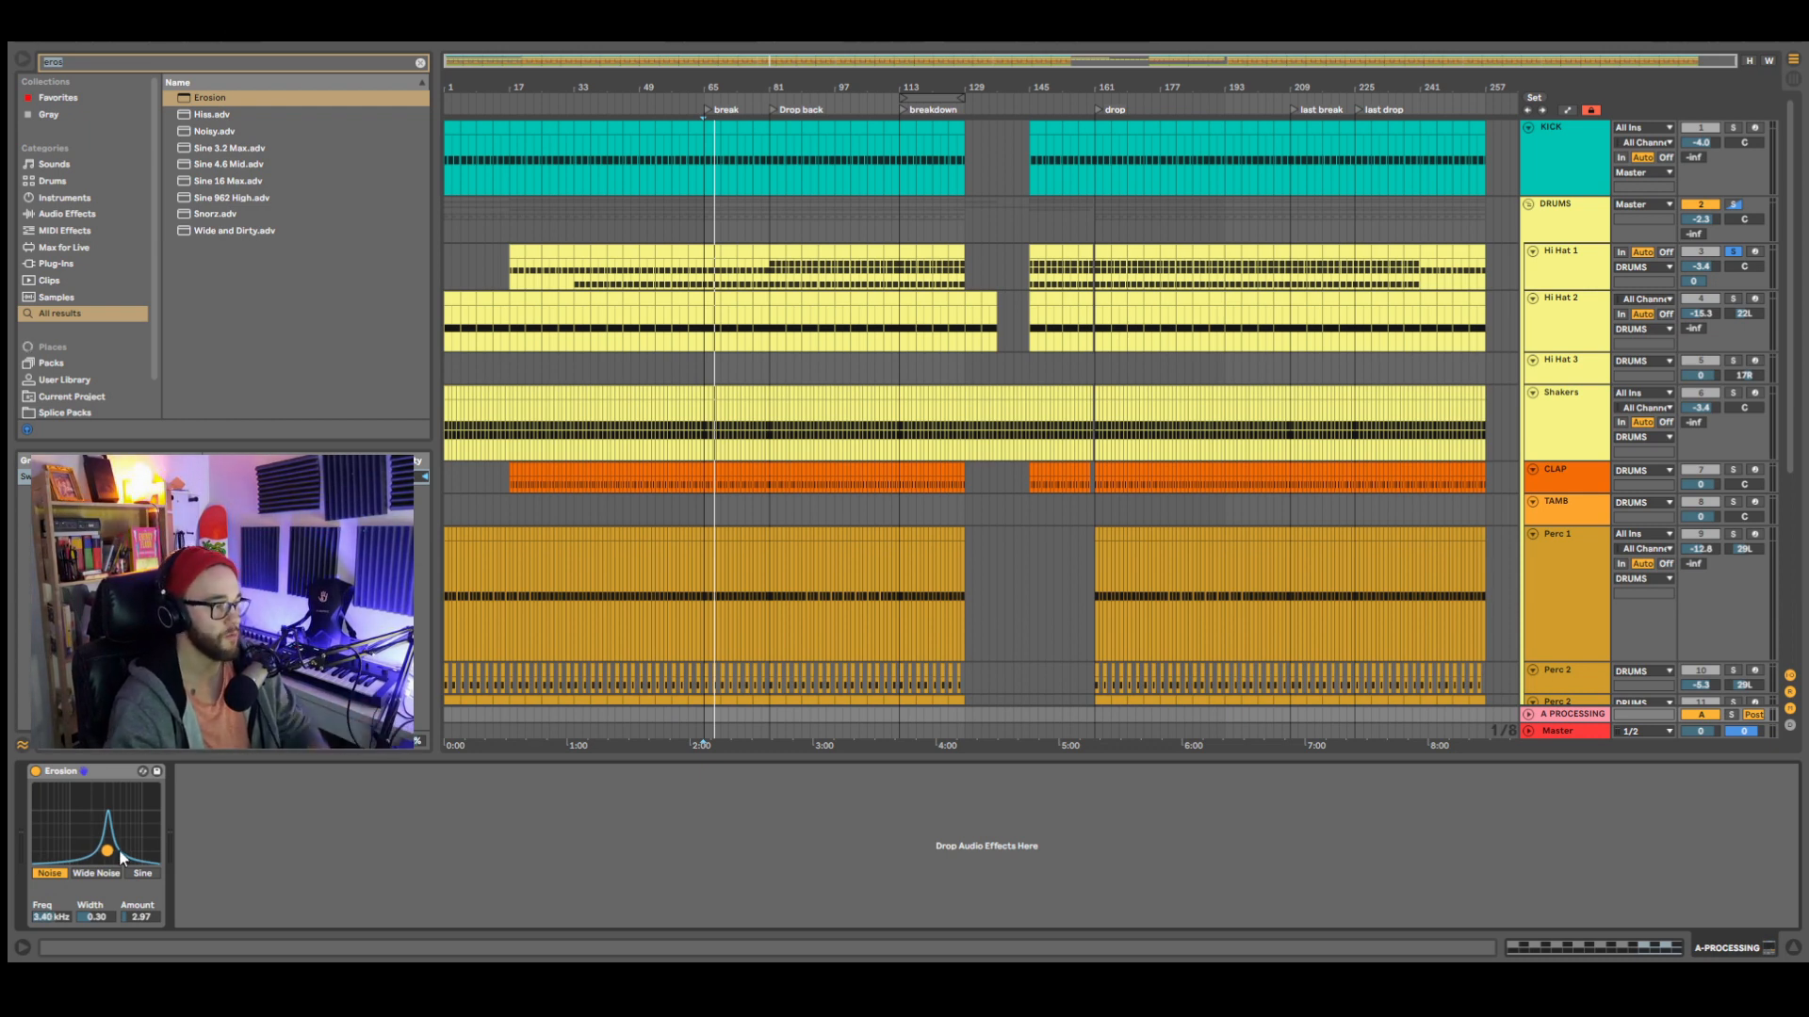
left_click_drag(107, 850, 81, 804)
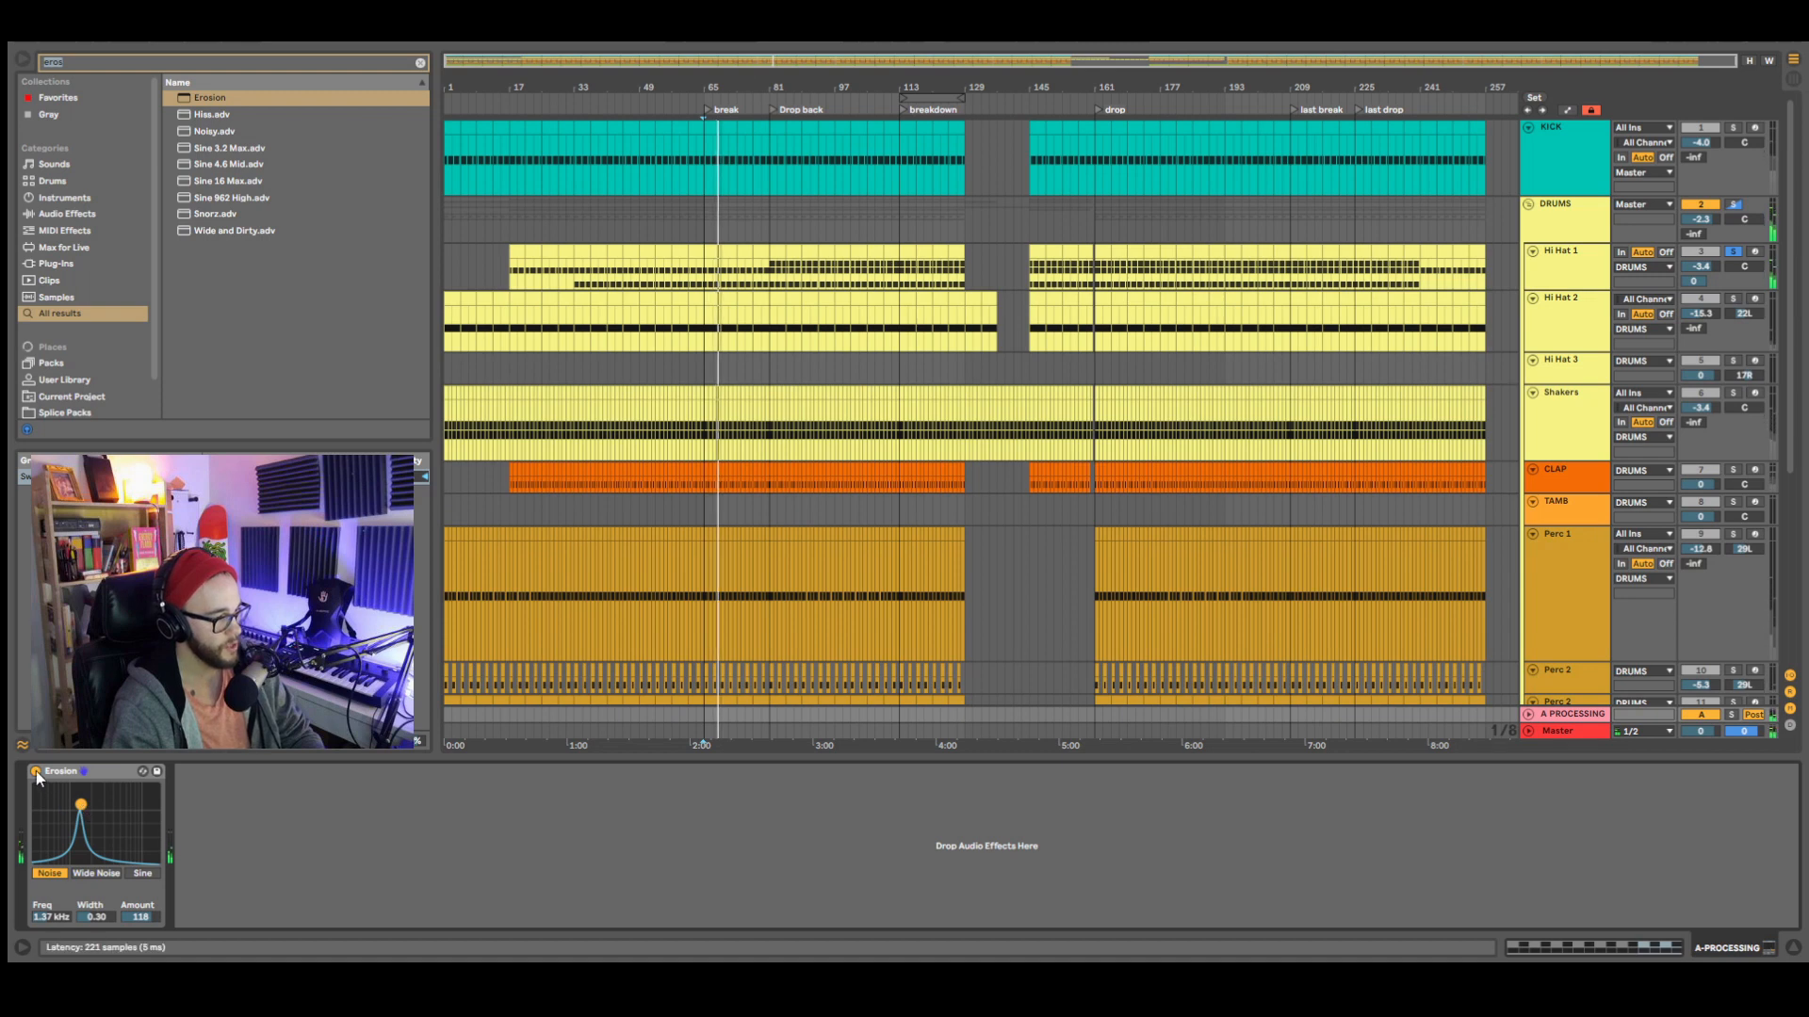
- Compare the soloed Hi Hat 1 with the A-PROCESSING return switched on and off during playback
left_click(1702, 713)
key("space")
key("space")
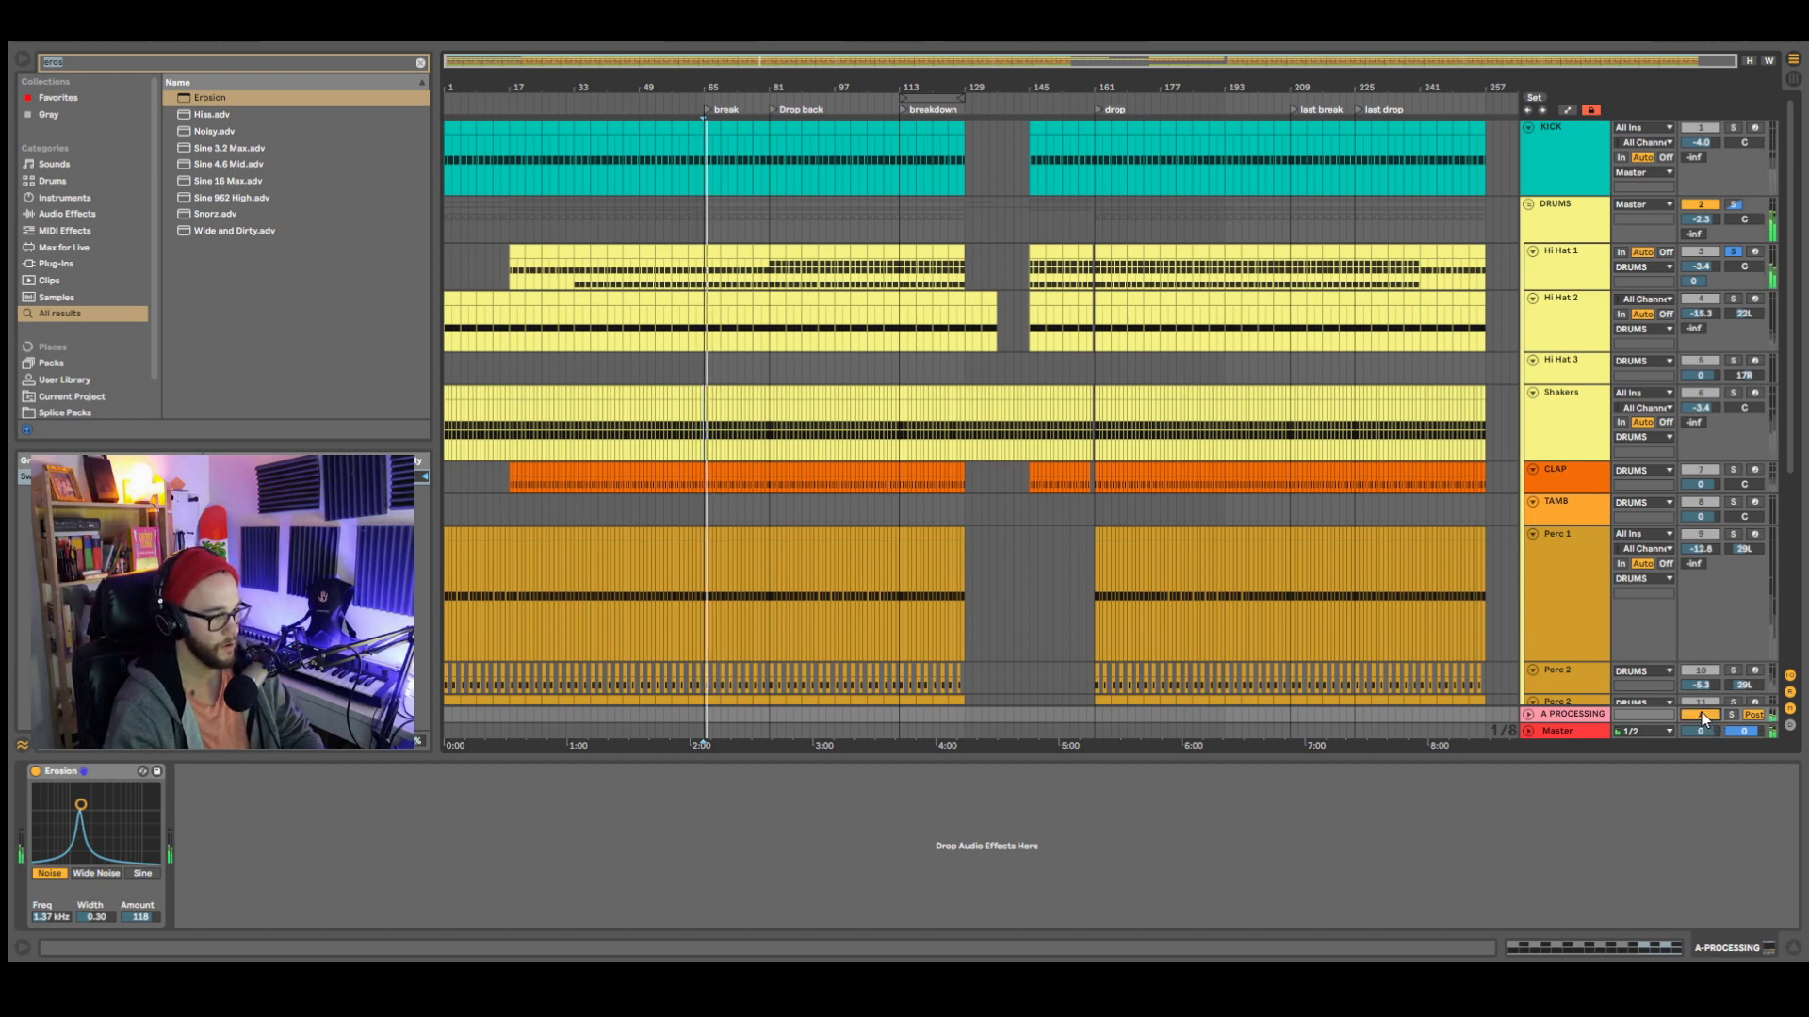
left_click(1701, 713)
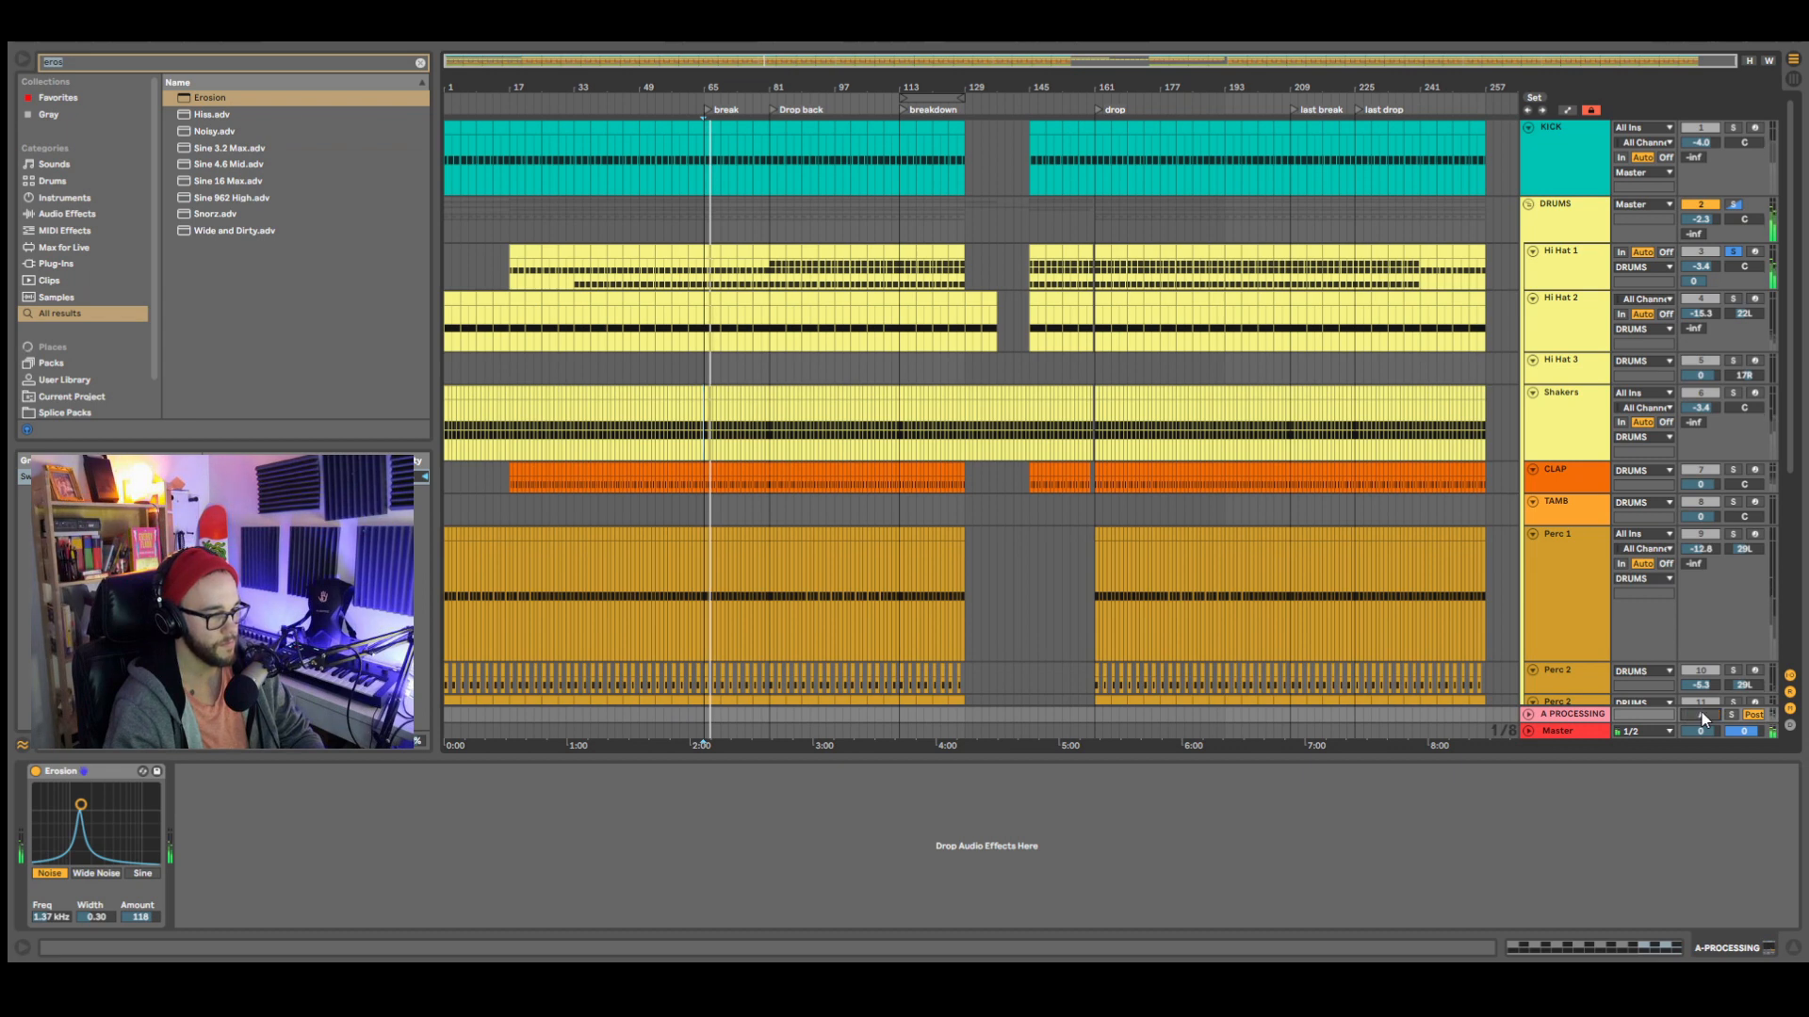
left_click(1700, 713)
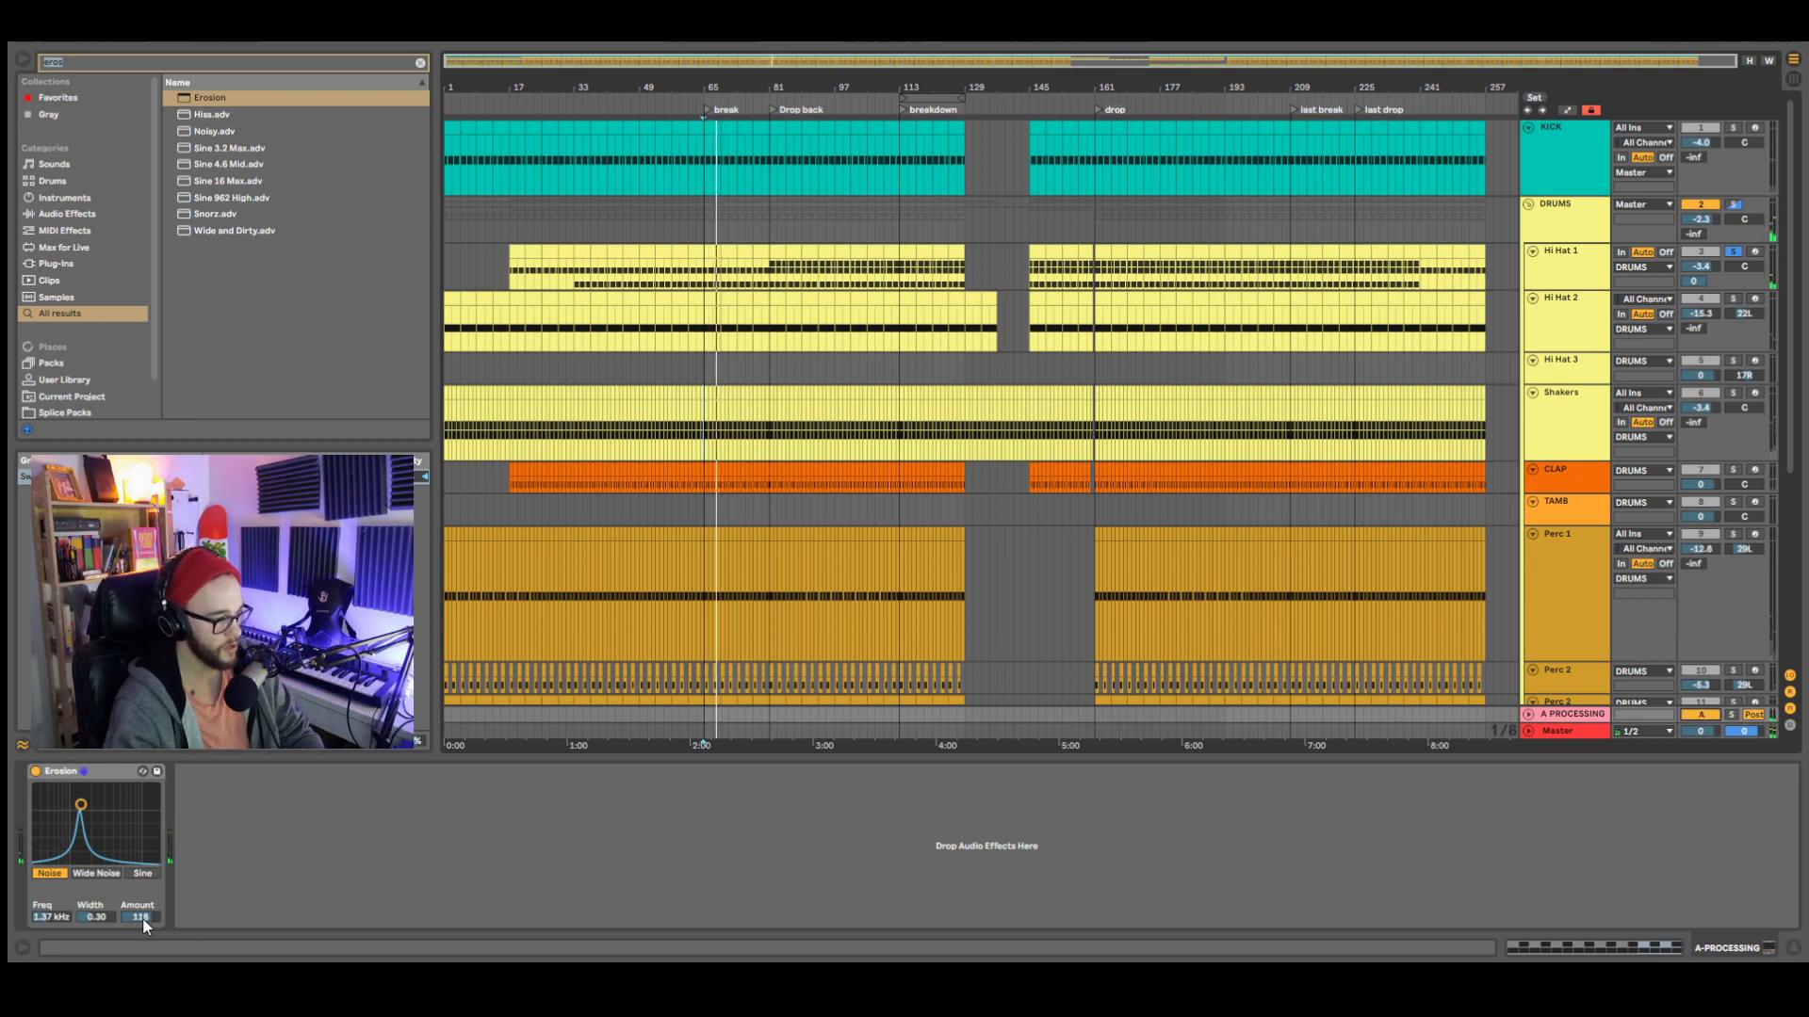
- Lower the Erosion amount on A-PROCESSING to about 80 and play the hi-hat
left_click_drag(144, 922, 143, 931)
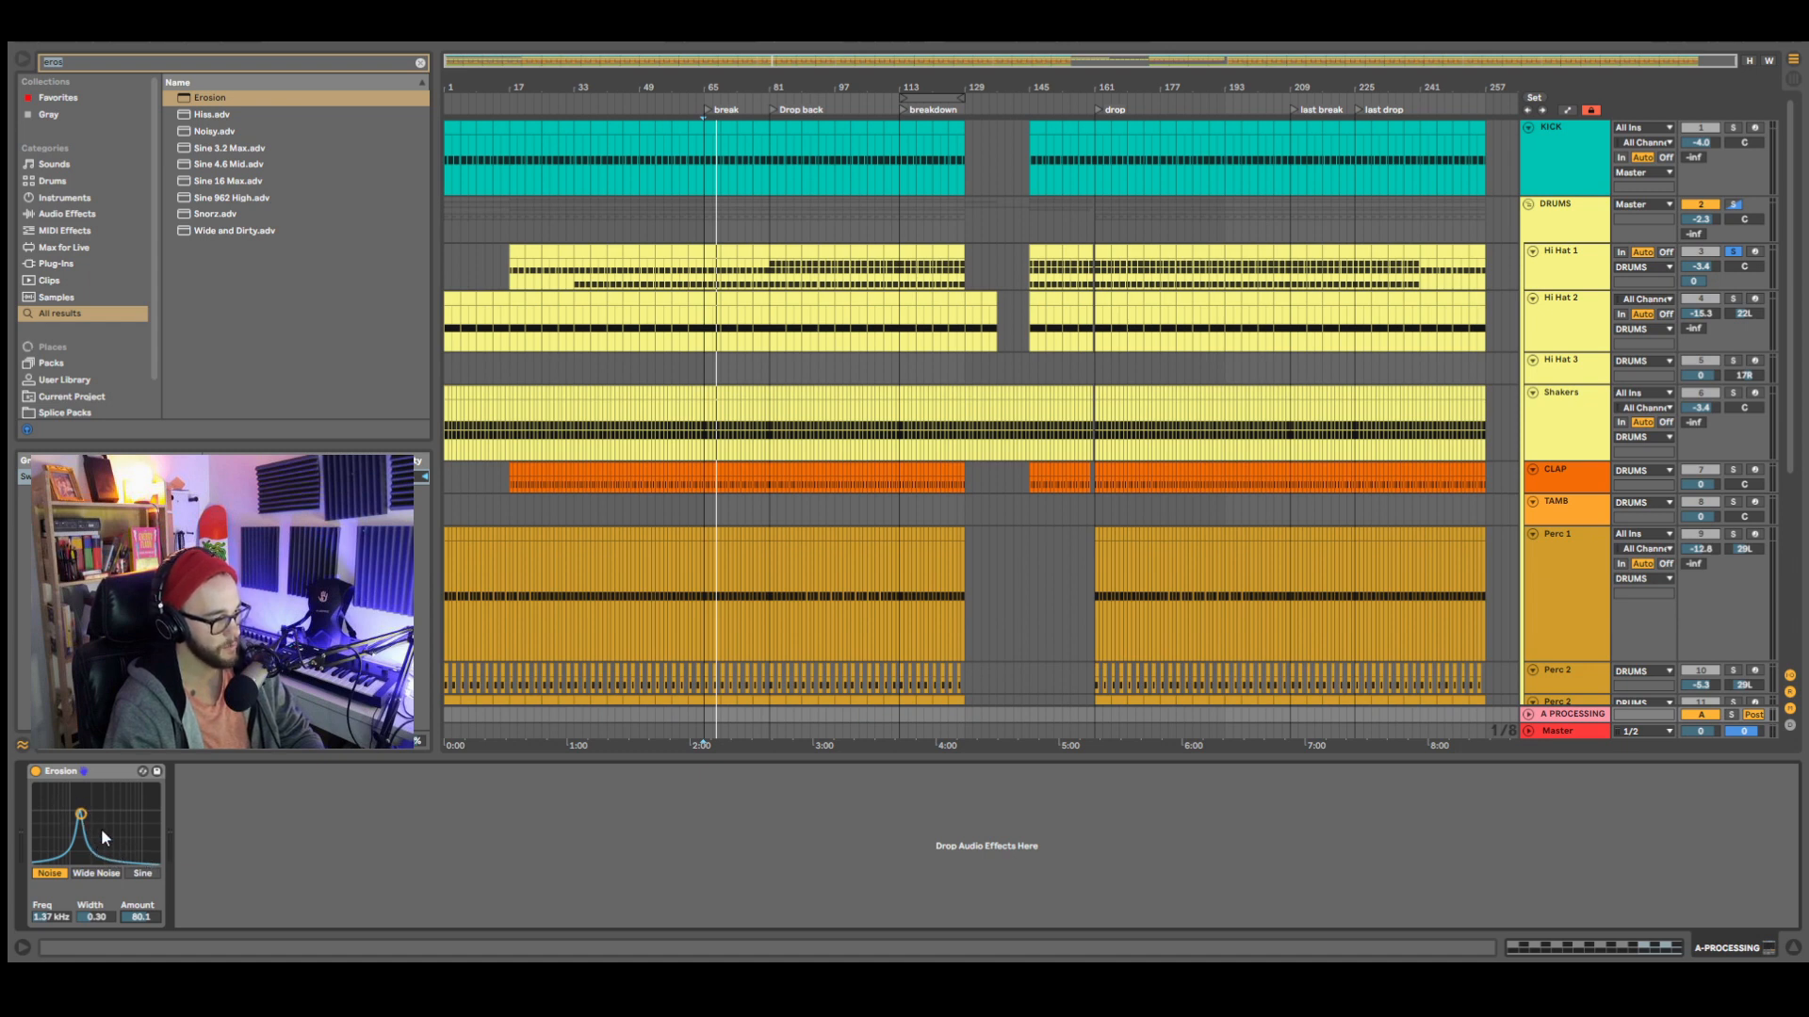
key("space")
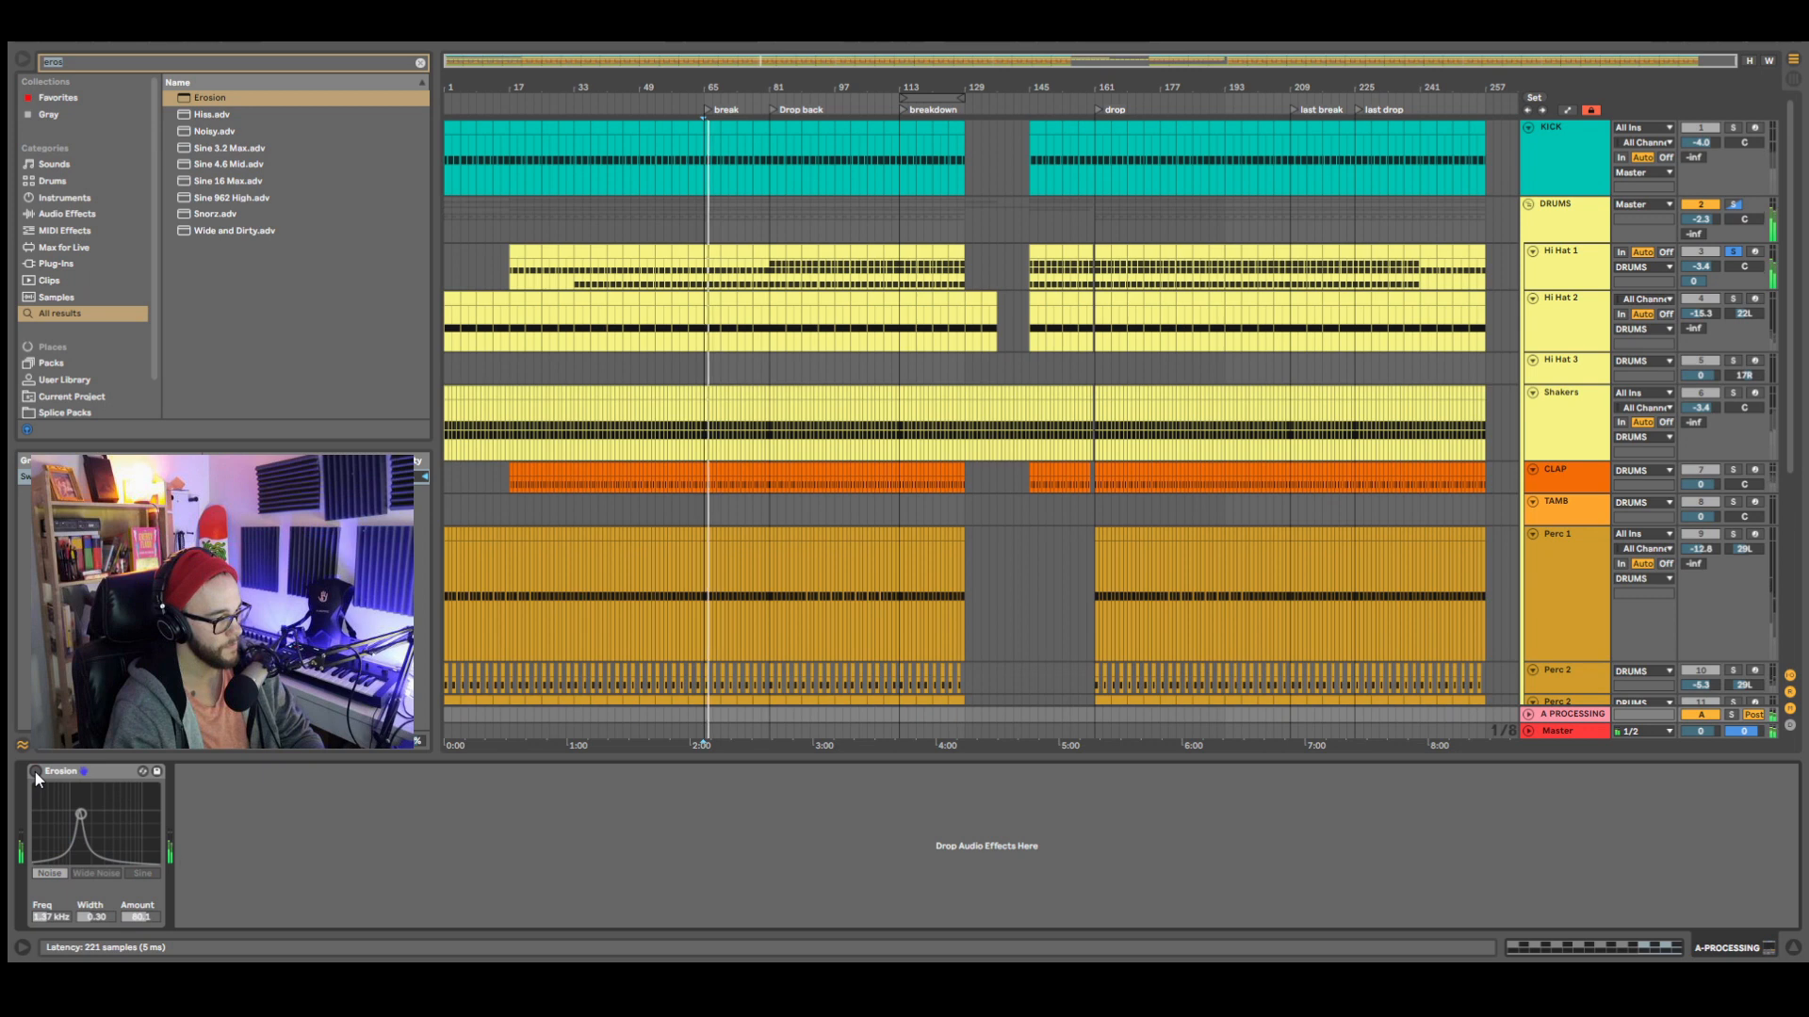
- Try Erosion in Sine mode on the hi-hat, shifting its frequency and amount during playback
left_click(144, 873)
key("space")
key("space")
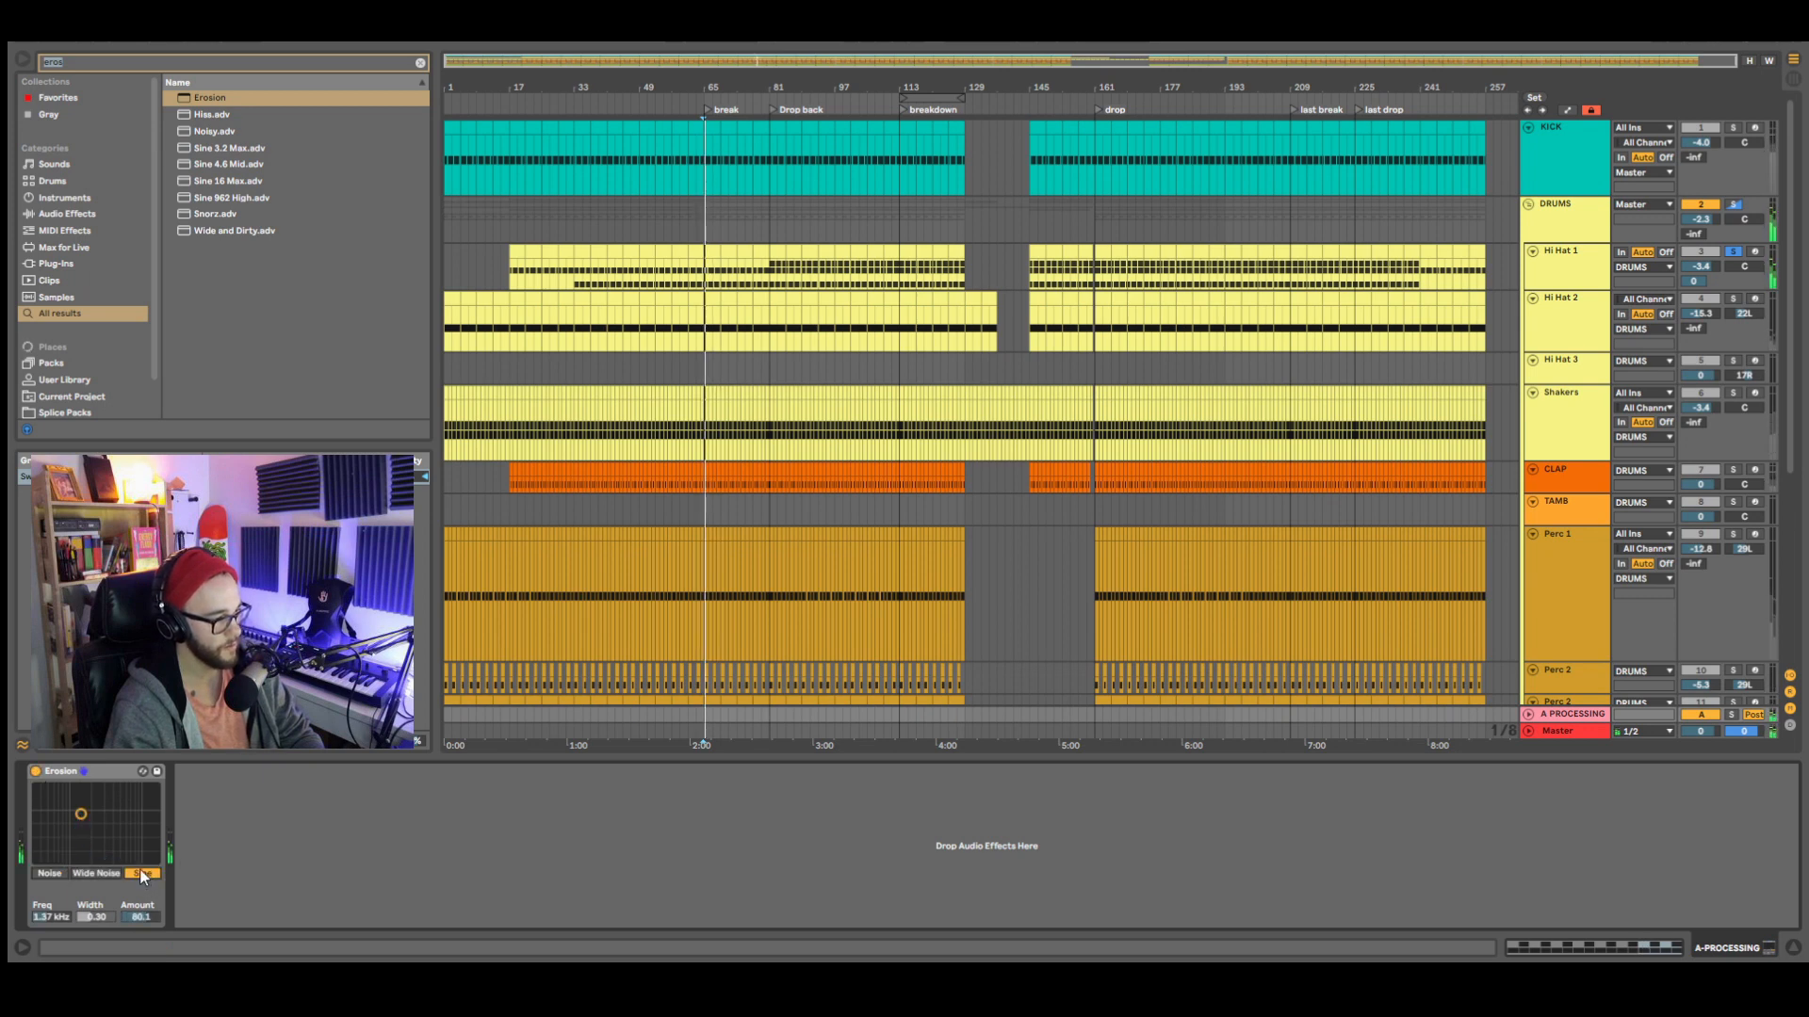
mouse_move(81, 823)
left_mouse_down()
mouse_move(101, 789)
mouse_move(38, 792)
mouse_move(141, 798)
mouse_move(73, 812)
left_mouse_up()
key("space")
key("space")
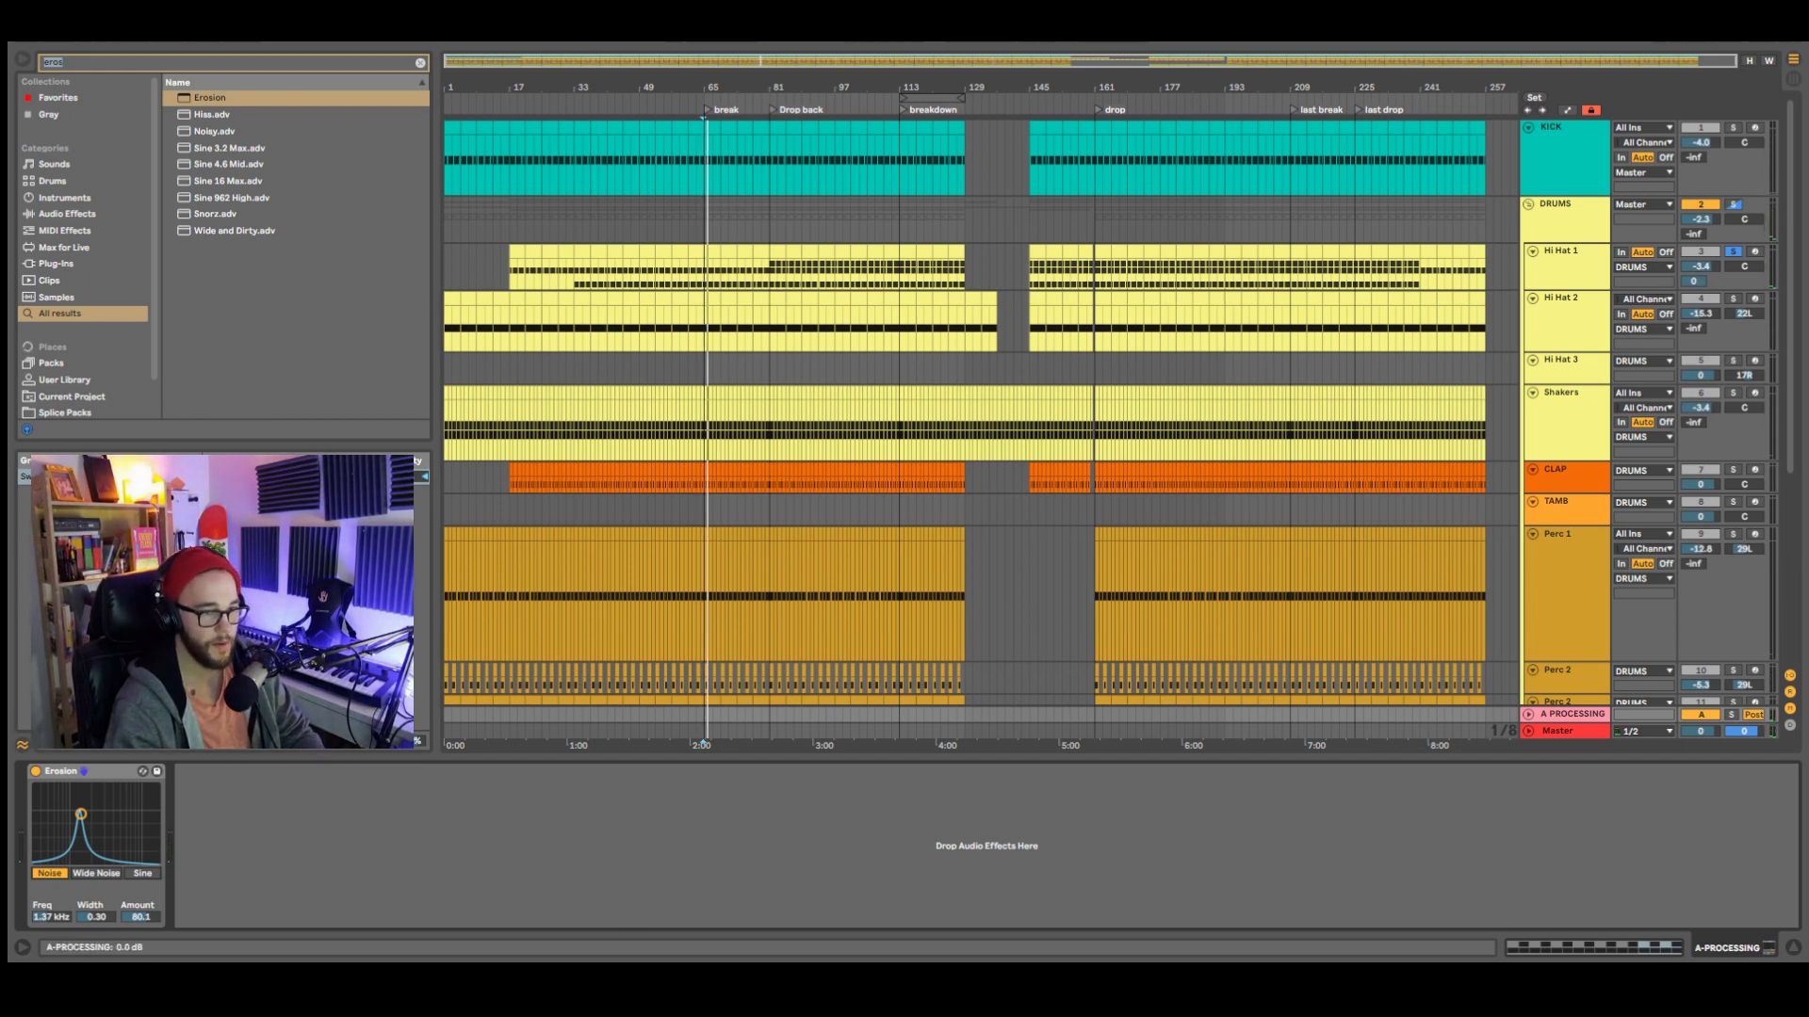
- Try lower send levels from Hi Hat 1 to A-PROCESSING, return the send to 0 dB, and unfold the return track
left_click_drag(1698, 282, 1699, 311)
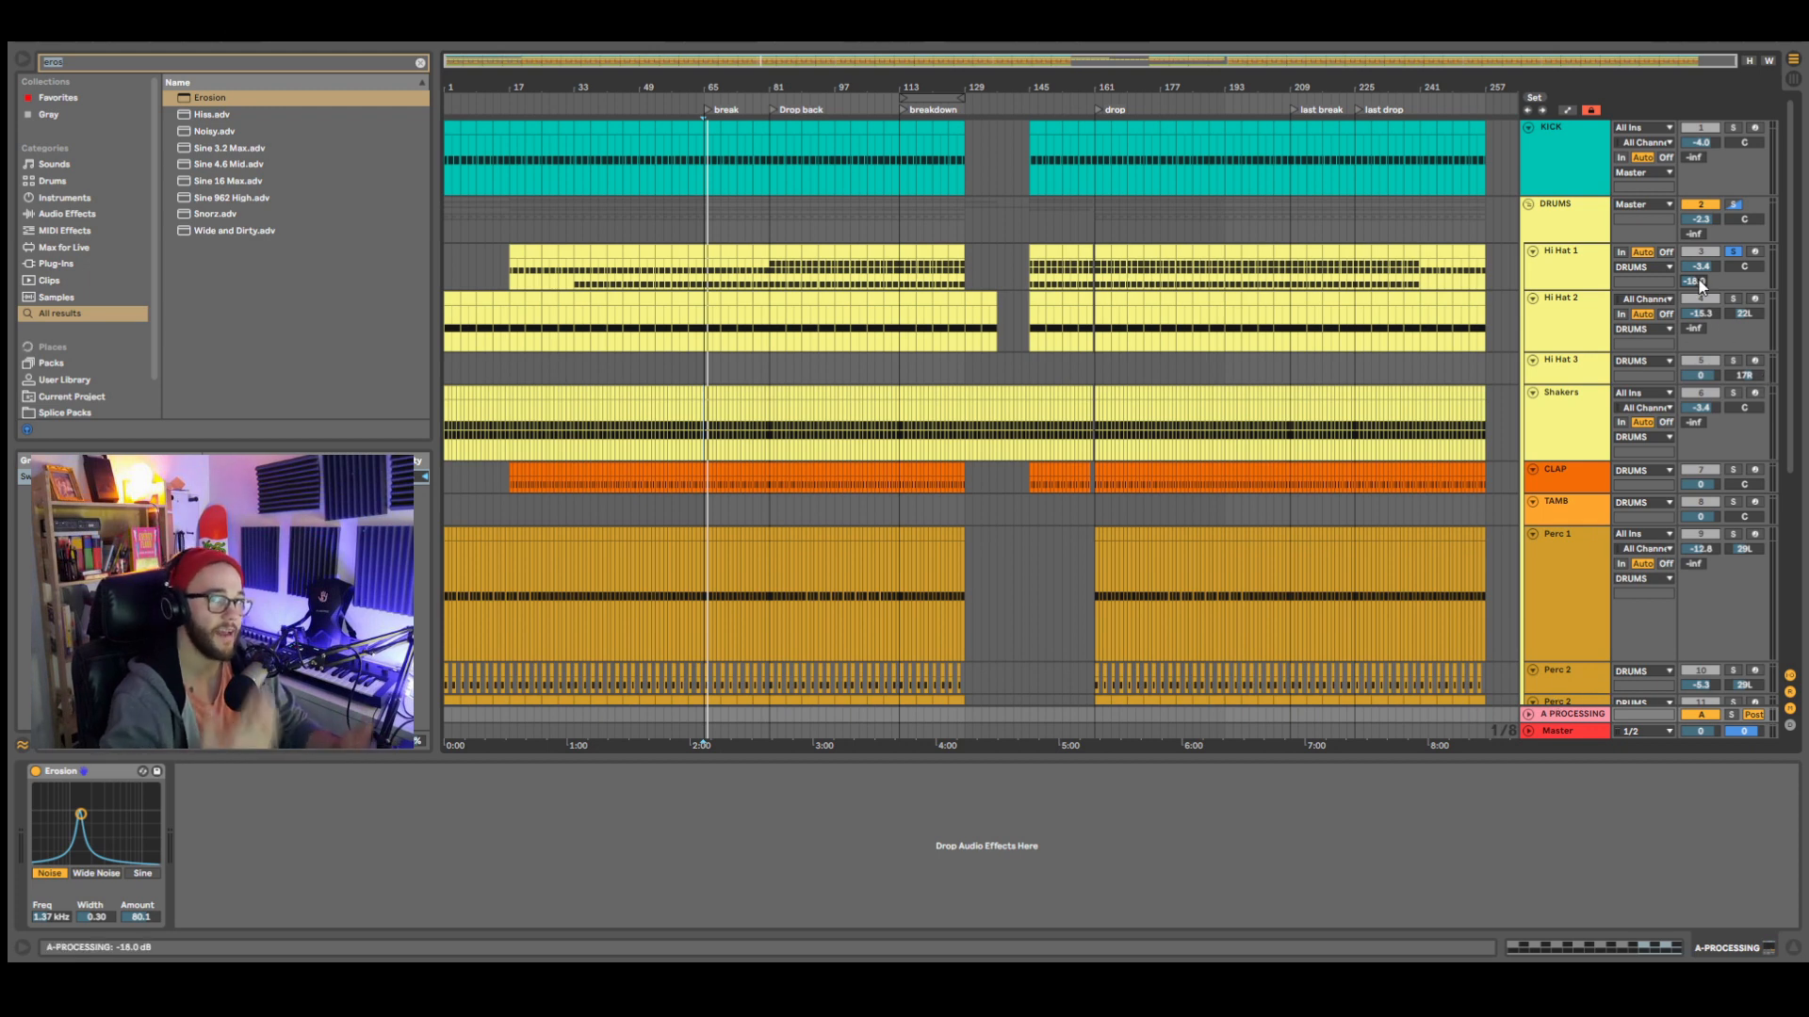
mouse_move(1699, 280)
left_mouse_down()
mouse_move(1698, 263)
mouse_move(1694, 281)
left_mouse_up()
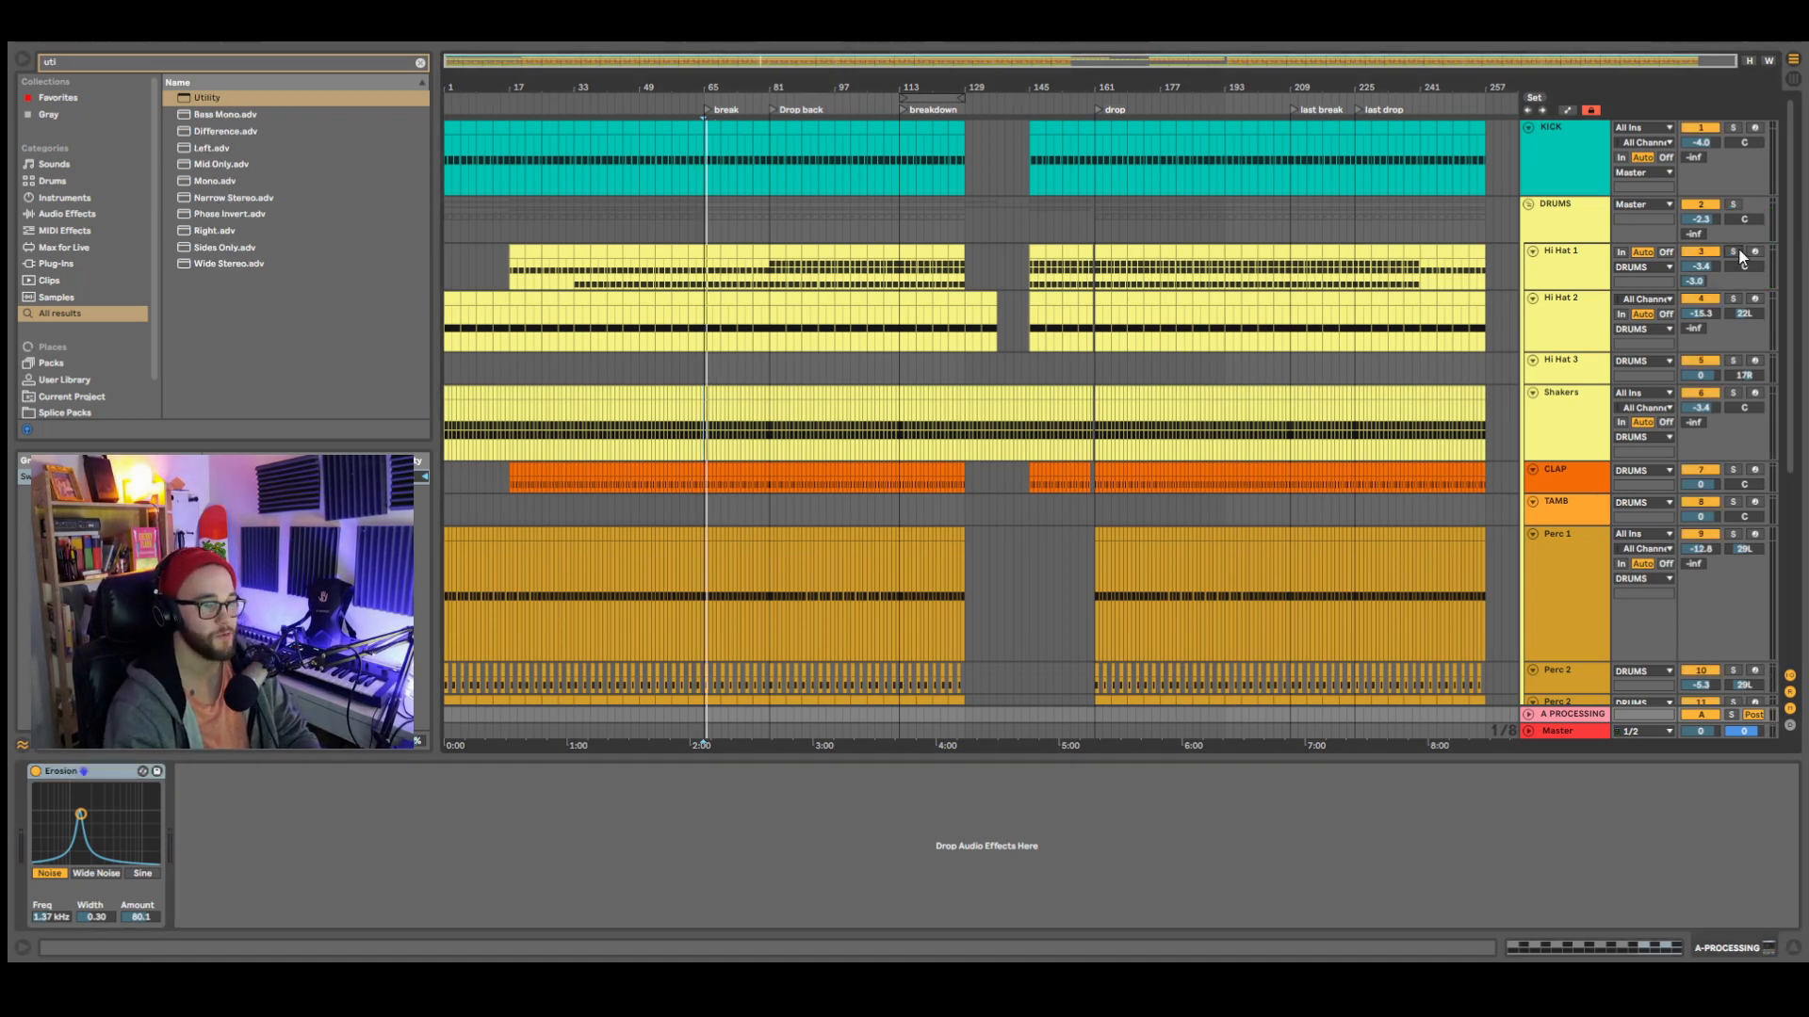
left_click(1591, 267)
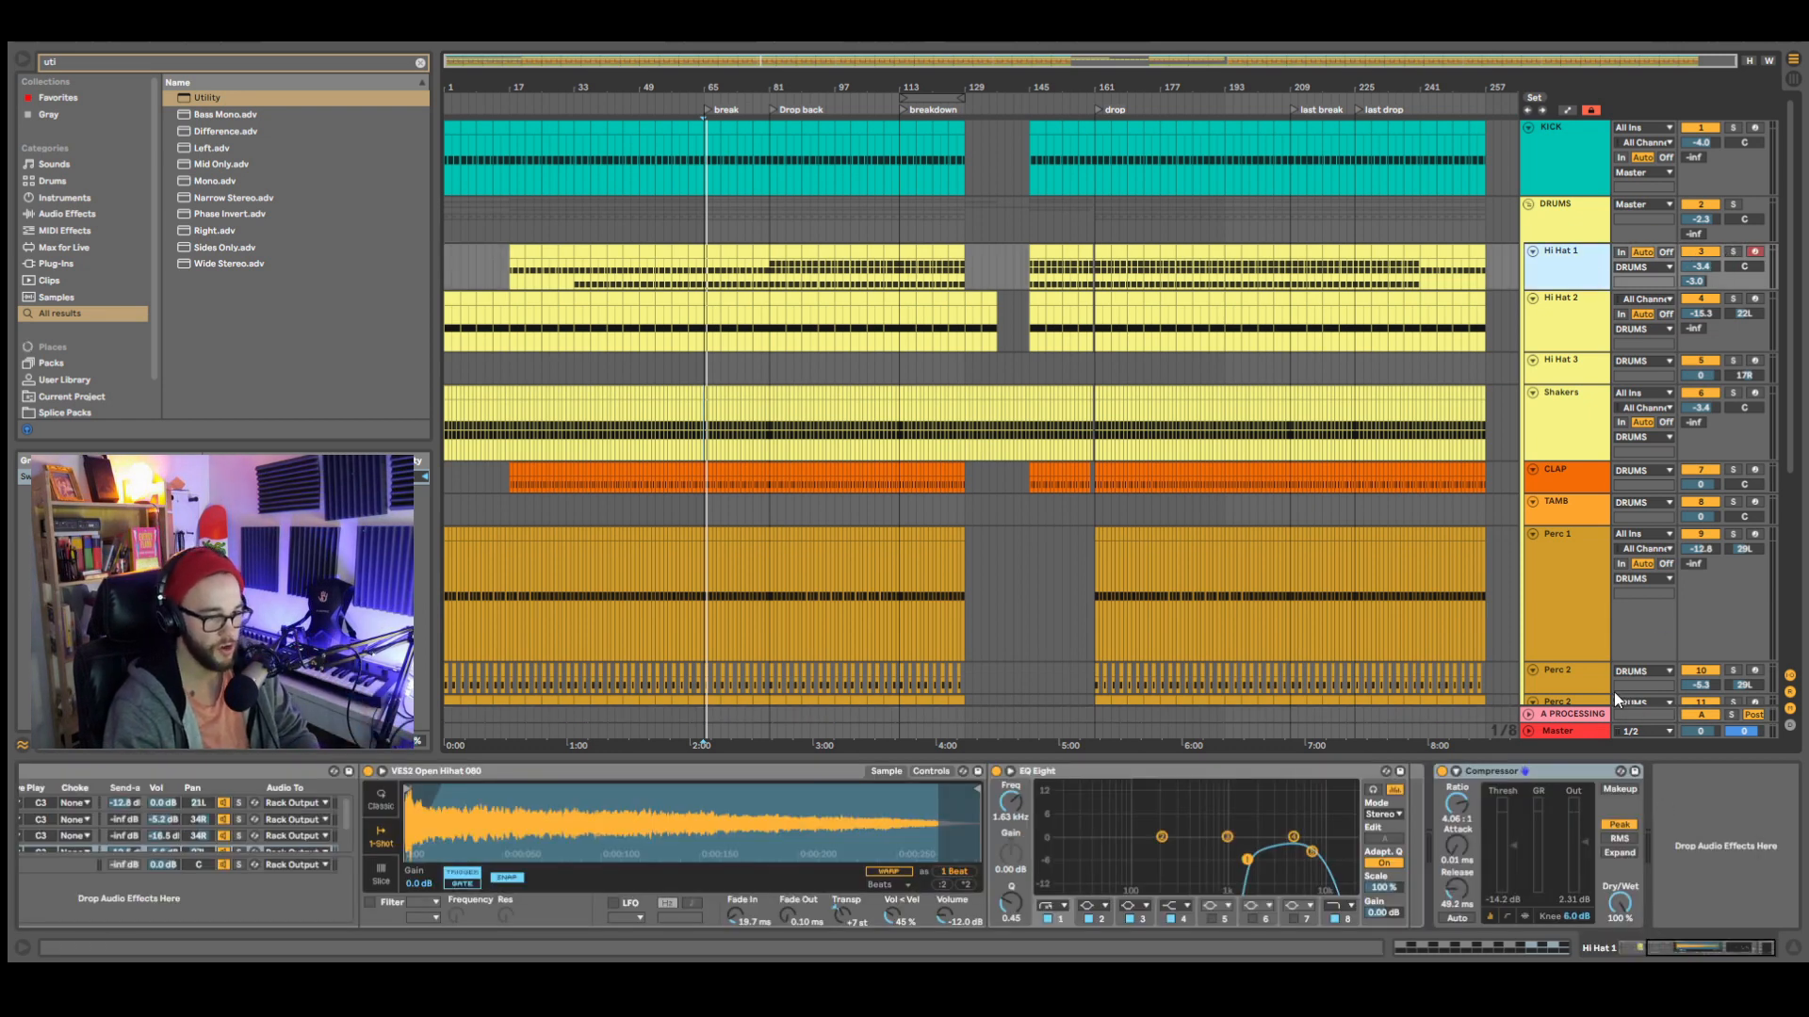
left_click(1529, 716)
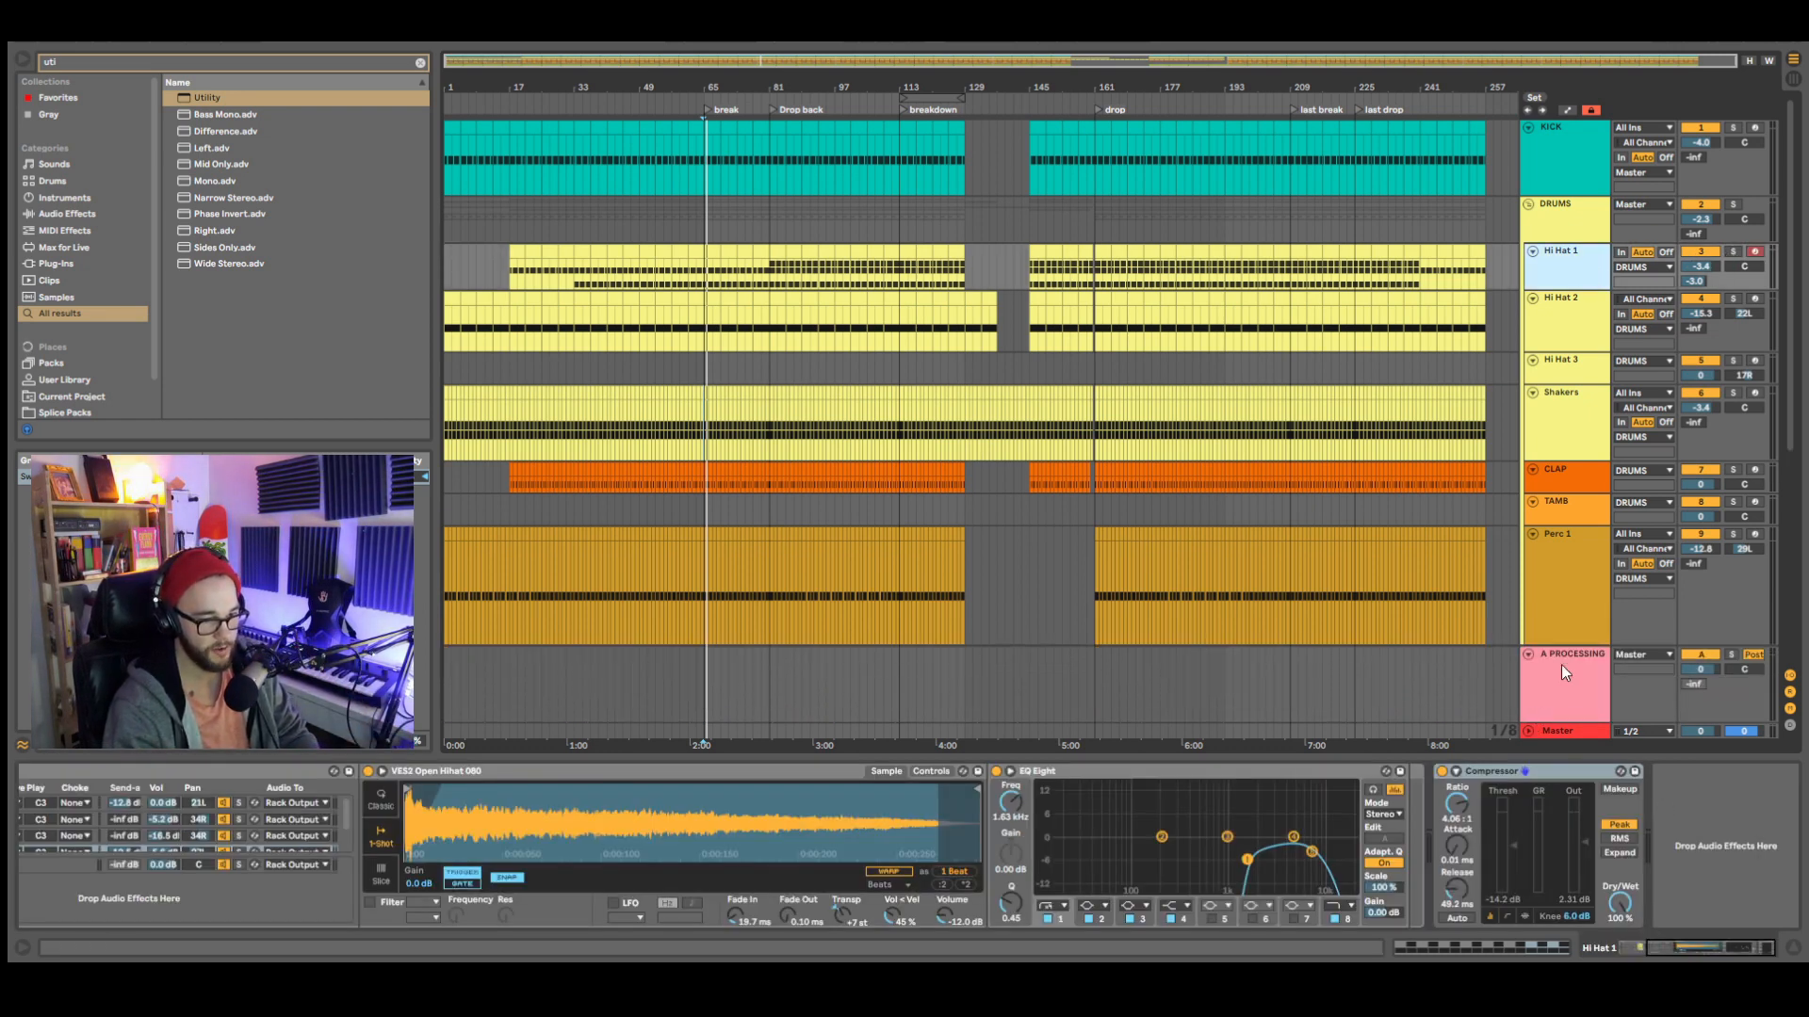
left_click_drag(1692, 282, 1693, 267)
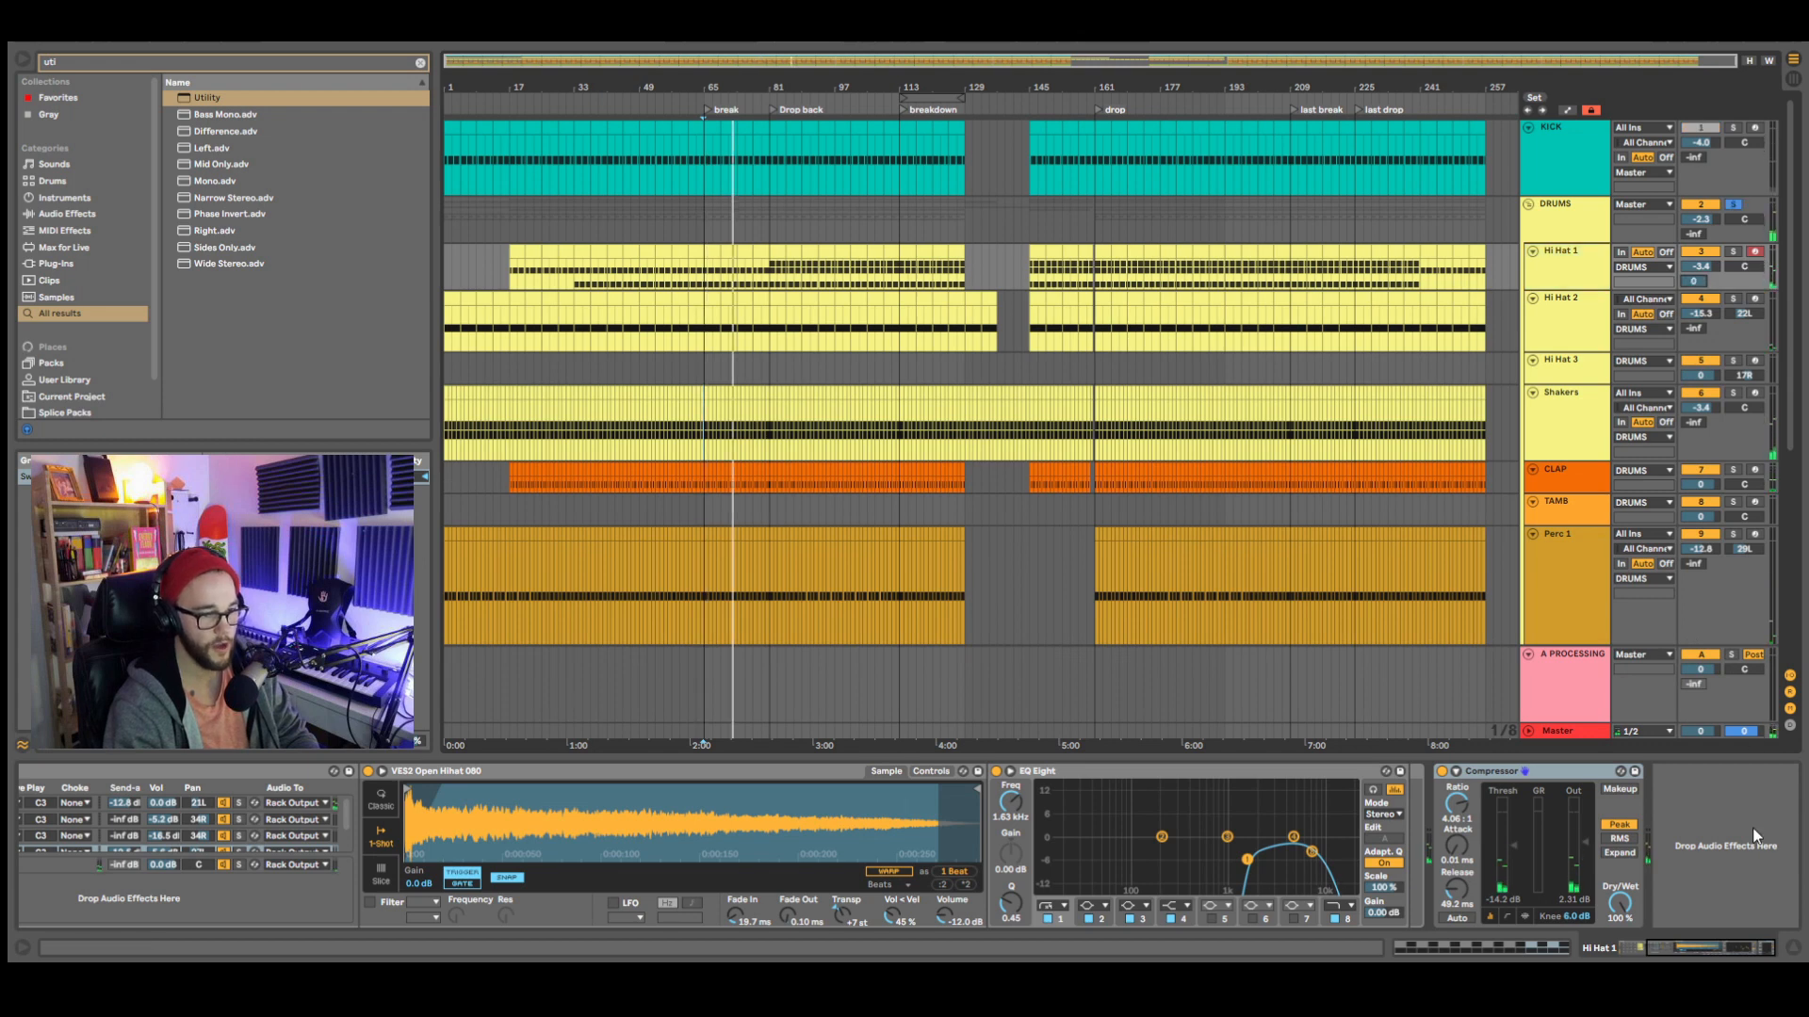
- Play the soloed DRUMS group and toggle the A-PROCESSING return to compare the sound
key("space")
key("space")
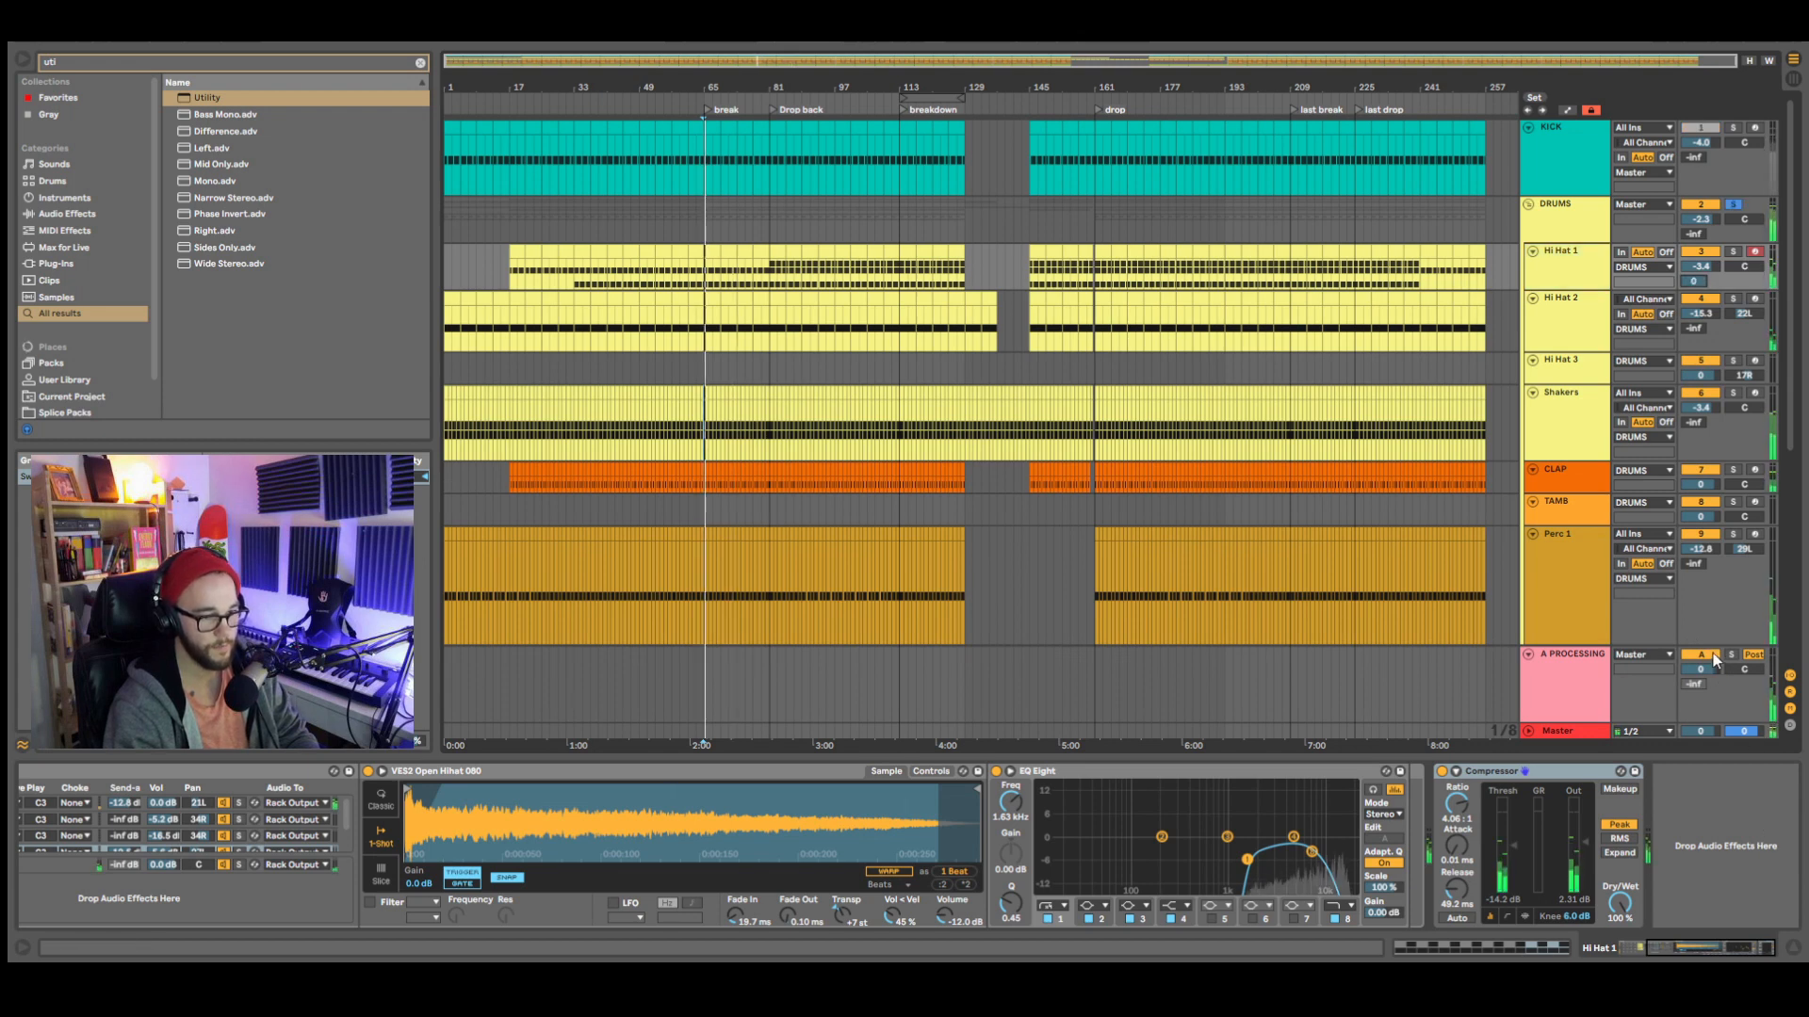
left_click(1712, 656)
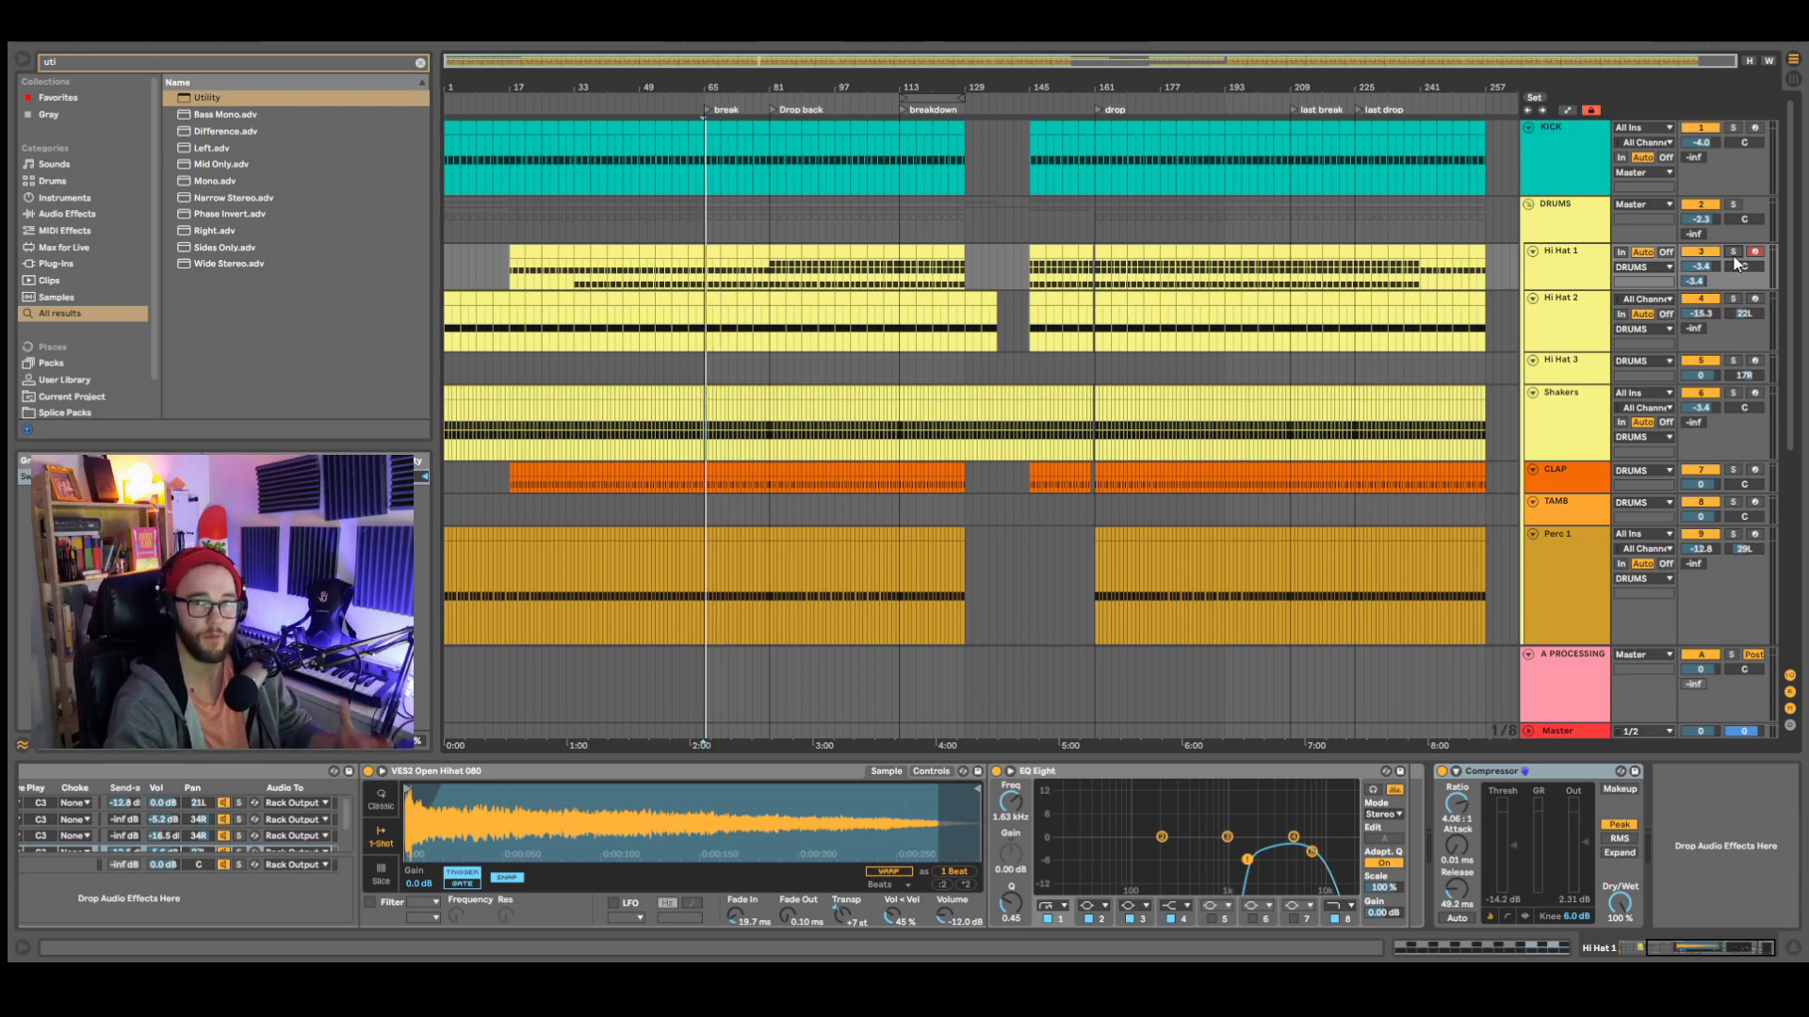
- Copy Erosion from the A-PROCESSING return to the end of Hi Hat 1's device chain, after the Compressor
left_click(1585, 262)
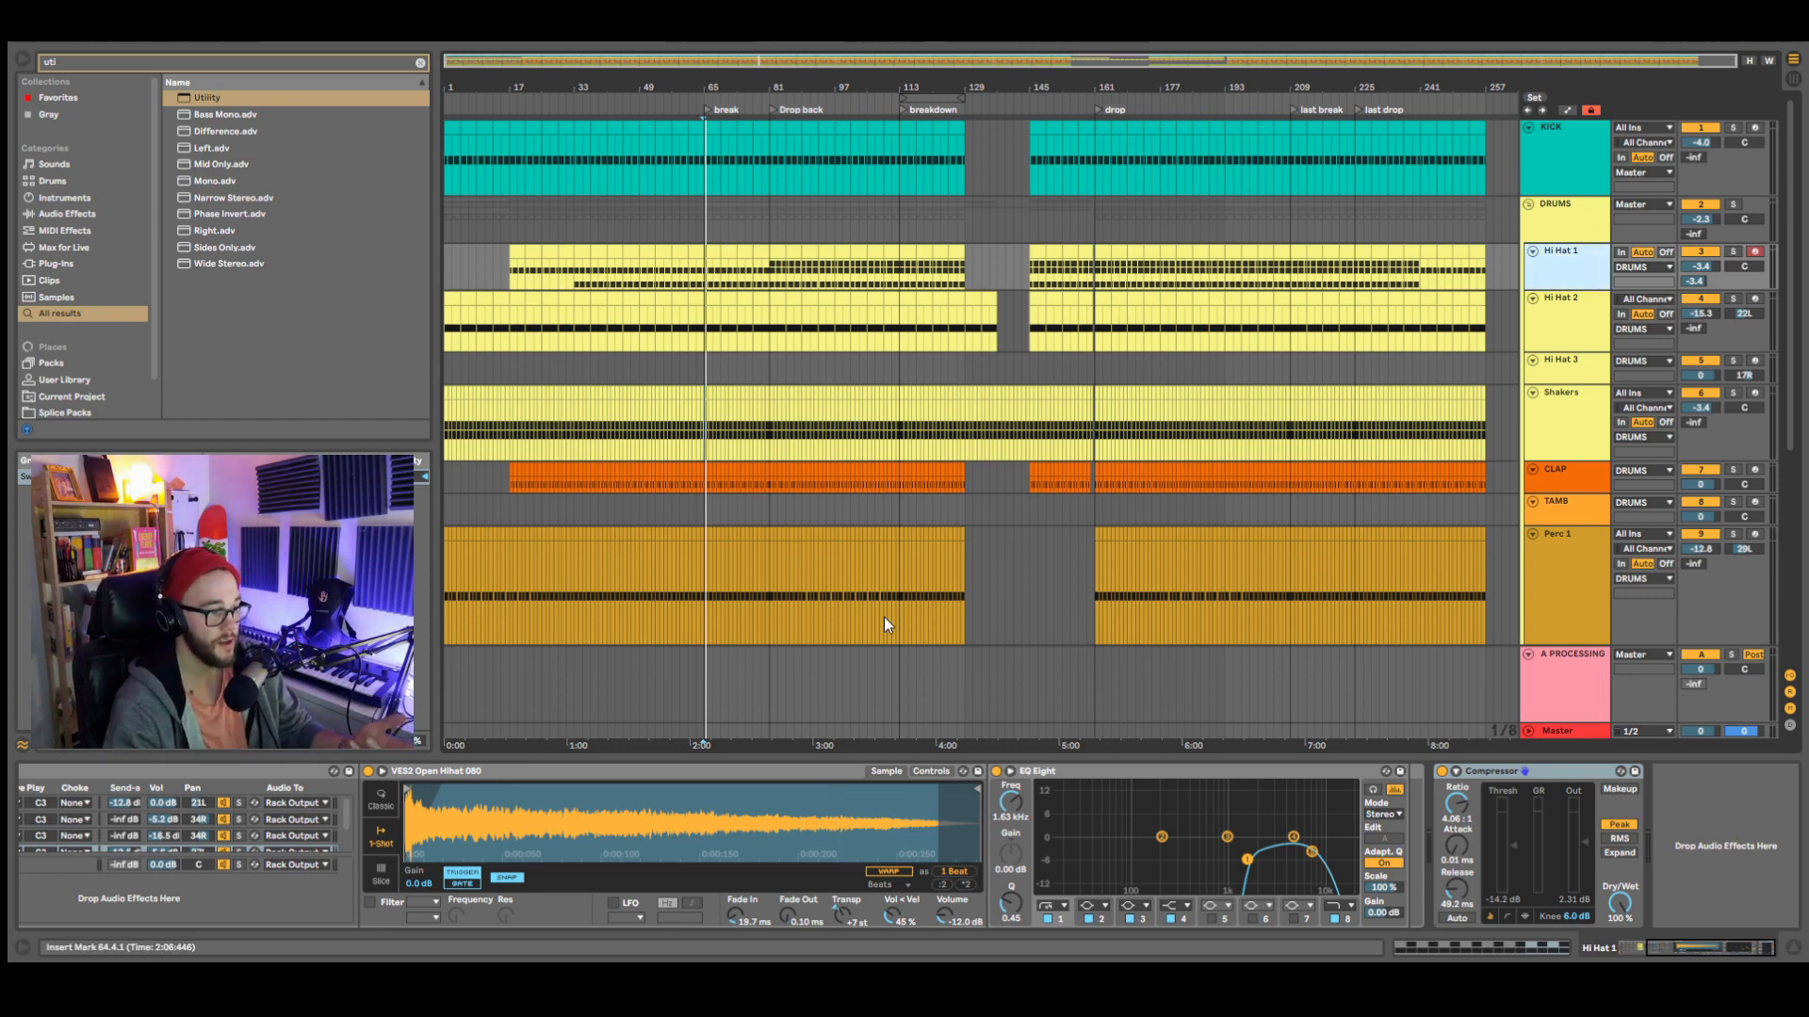
left_click(1582, 697)
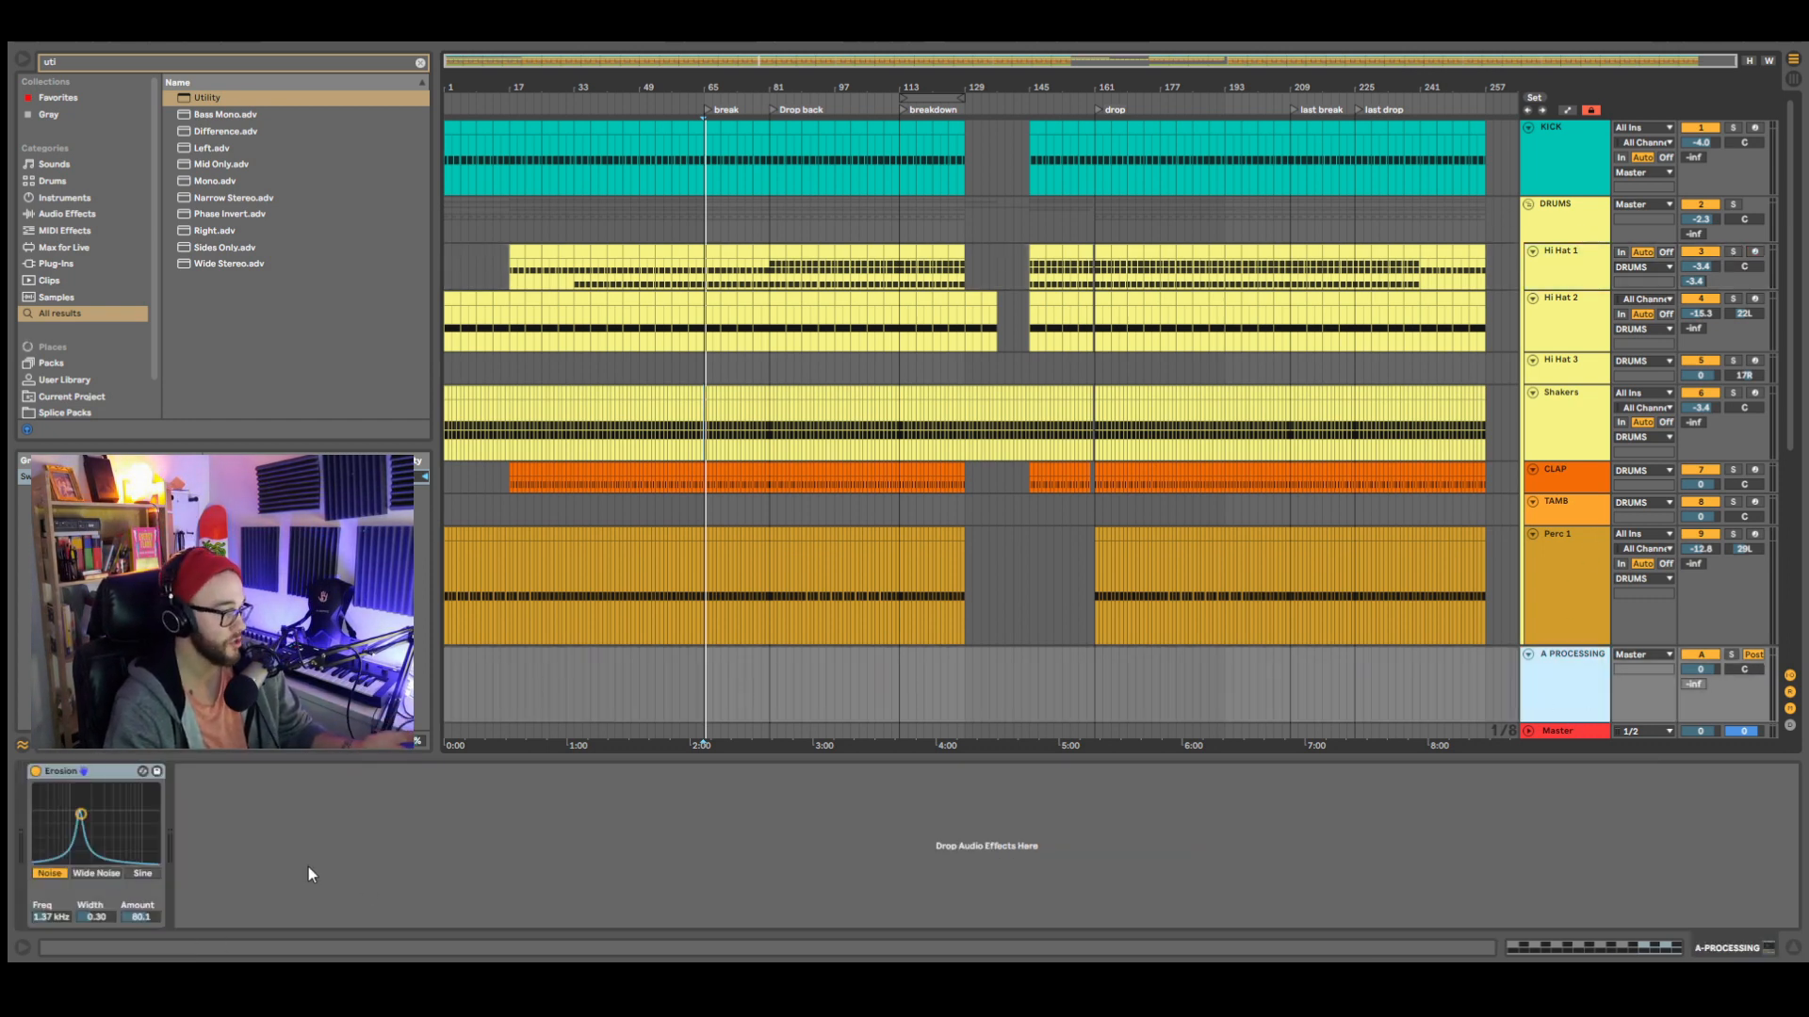
left_click(94, 793)
left_click(1562, 257)
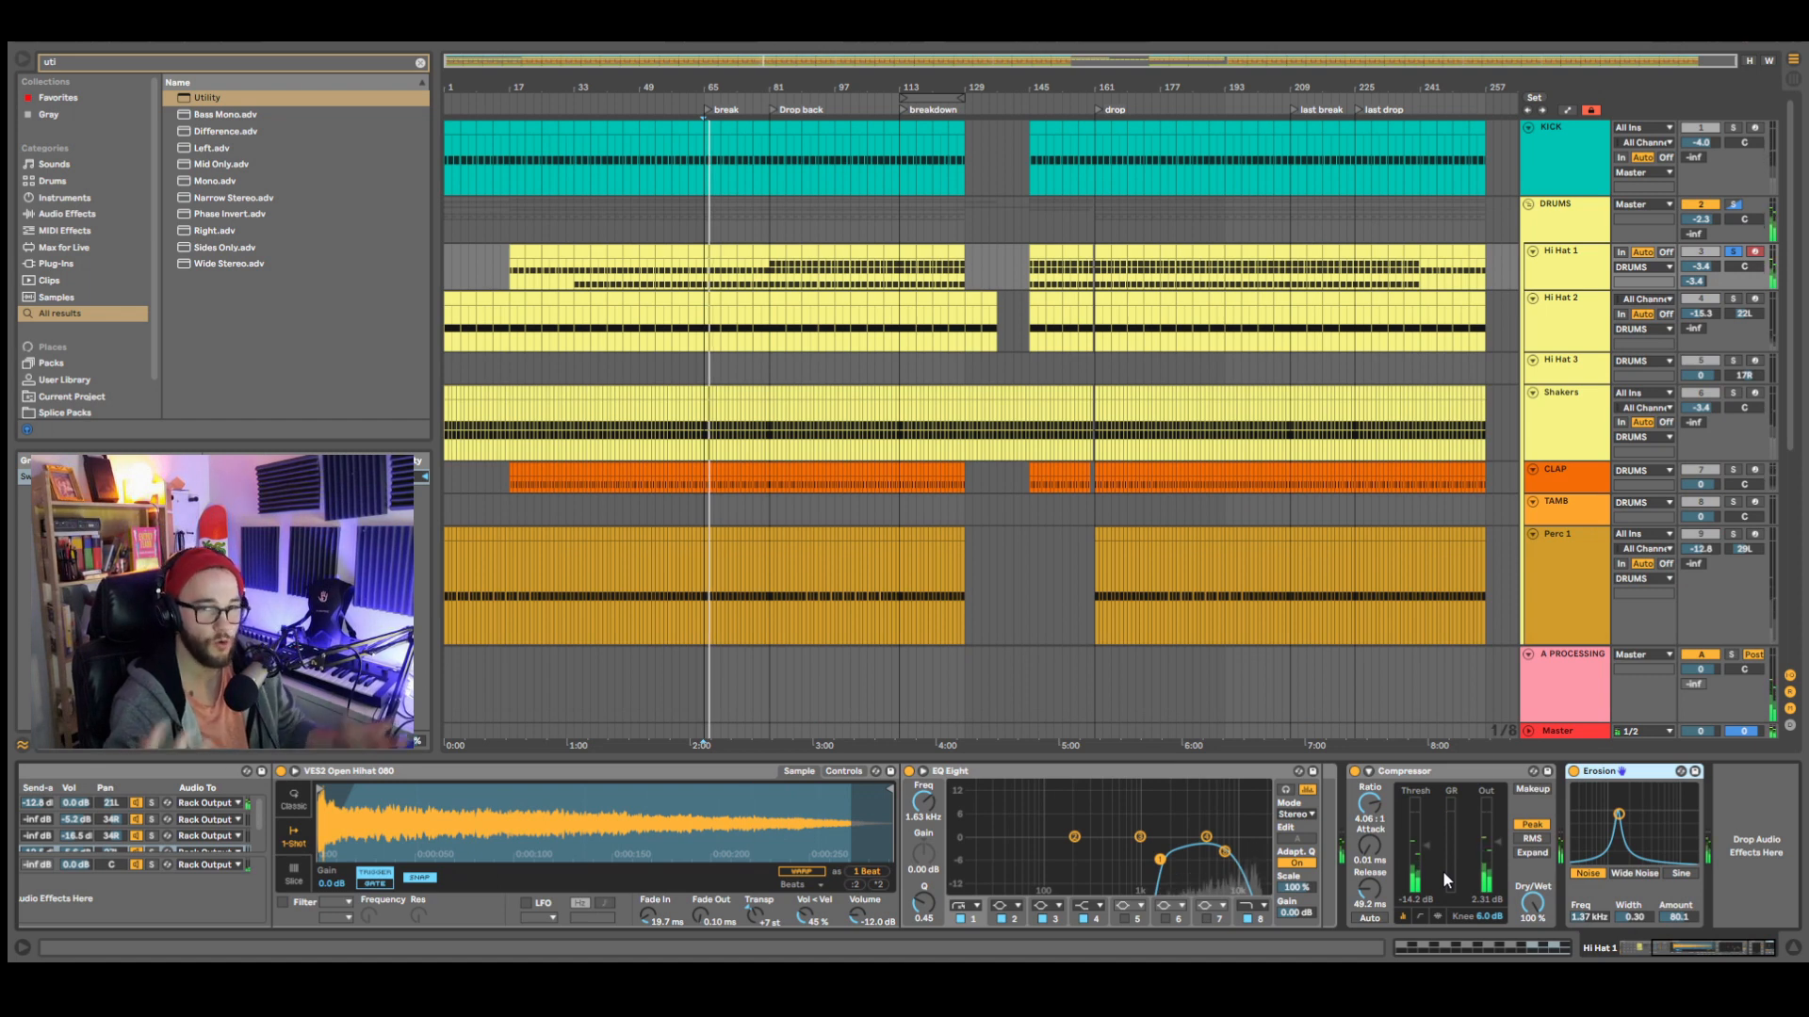
- Set the Erosion amount on Hi Hat 1 to about 33, comparing the effect bypassed and active during playback
mouse_move(1675, 917)
left_mouse_down()
mouse_move(1675, 933)
mouse_move(1677, 907)
left_mouse_up()
key("space")
key("space")
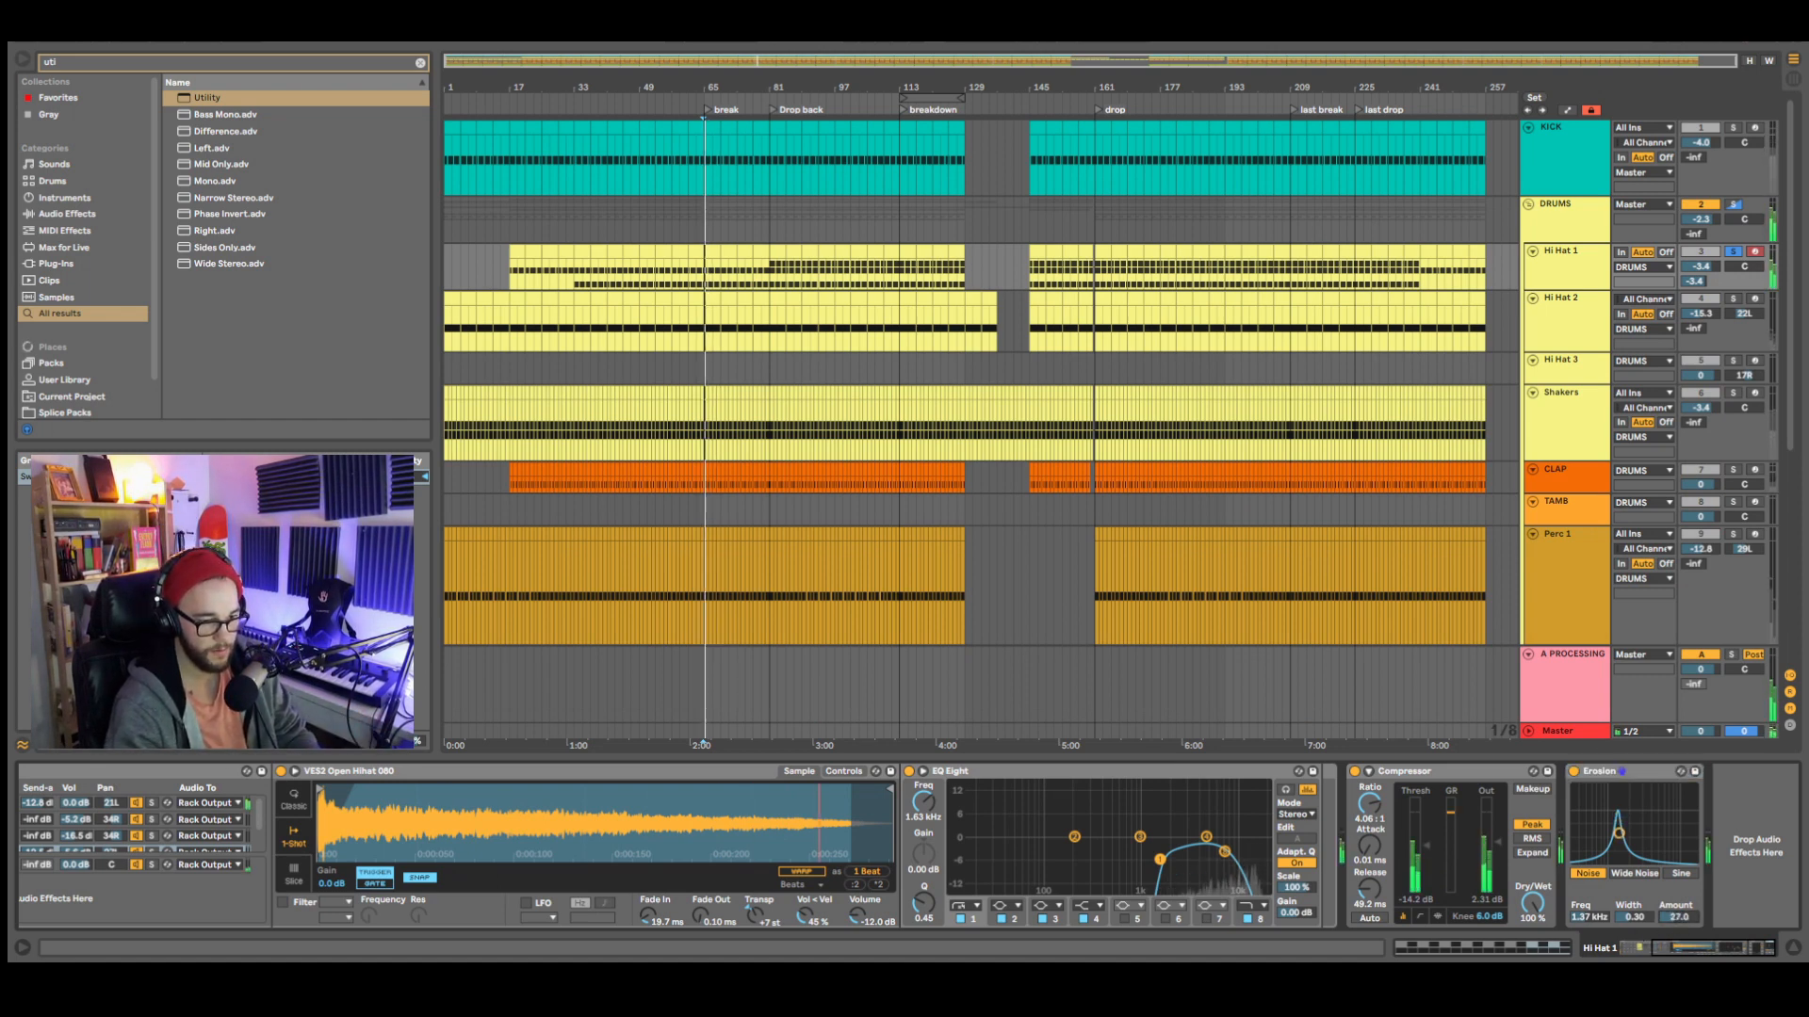
left_click(1574, 771)
left_click(1575, 770)
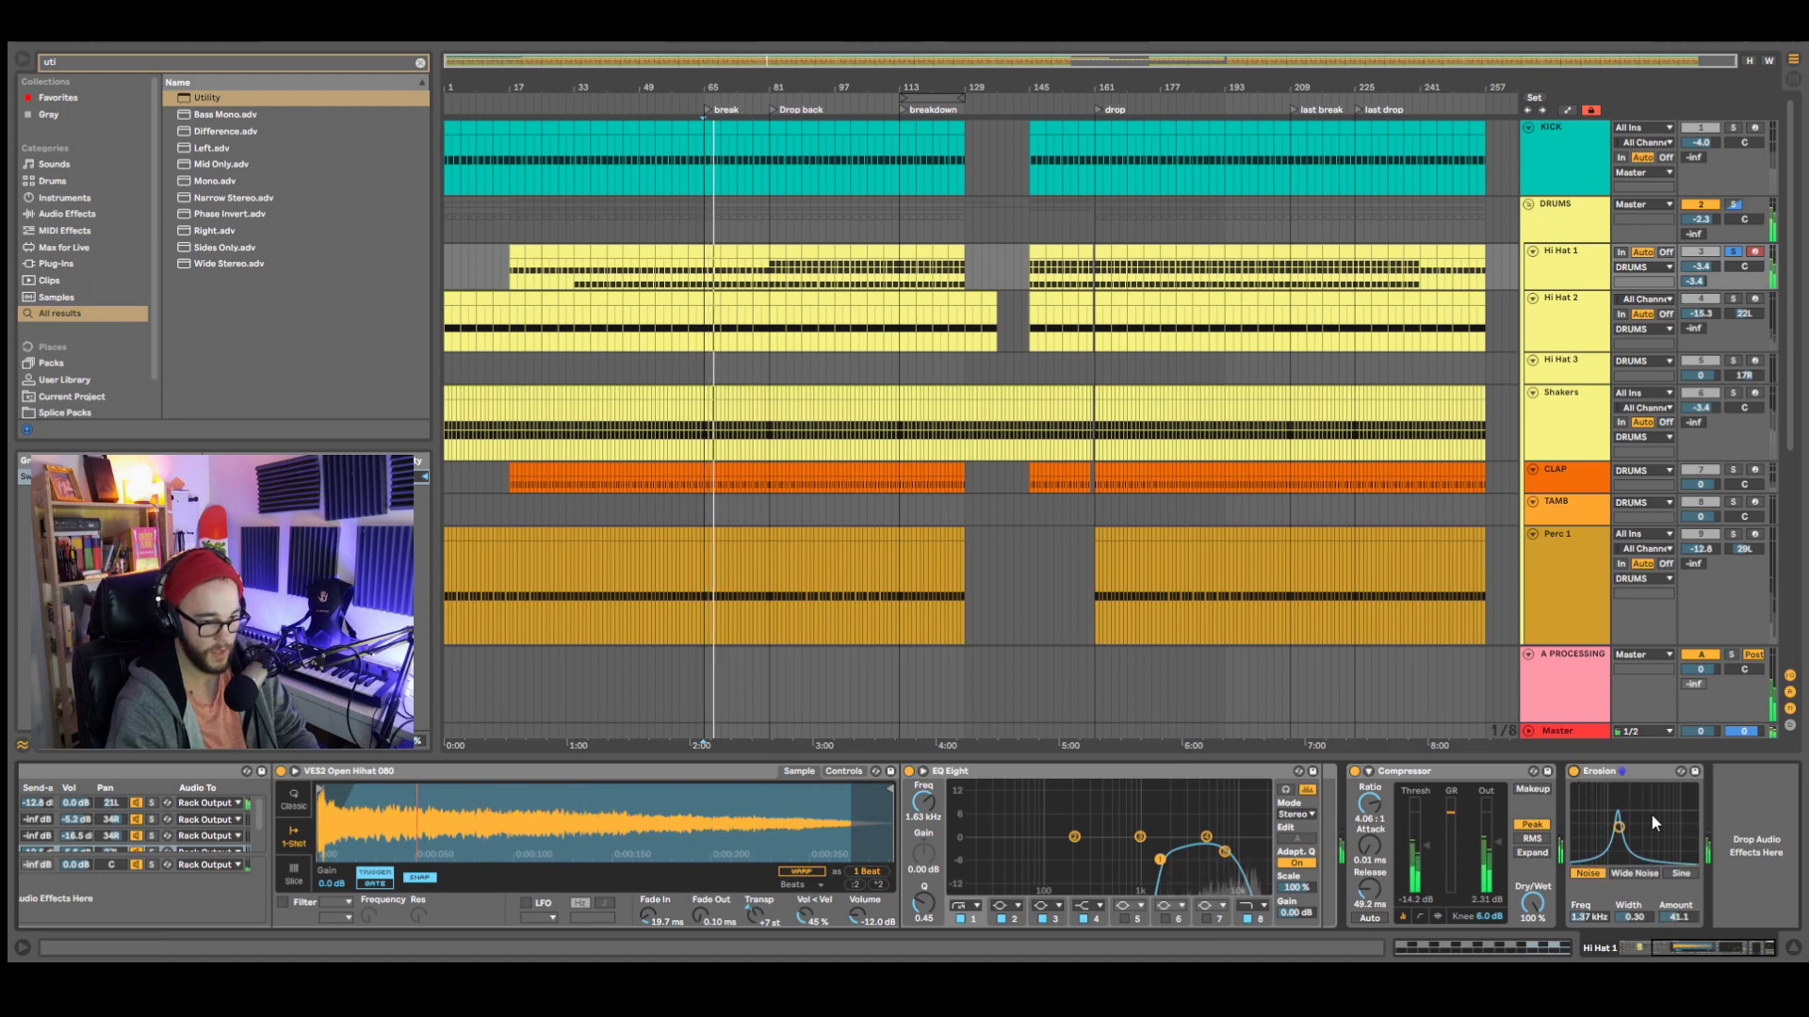
left_click_drag(1675, 916, 1675, 919)
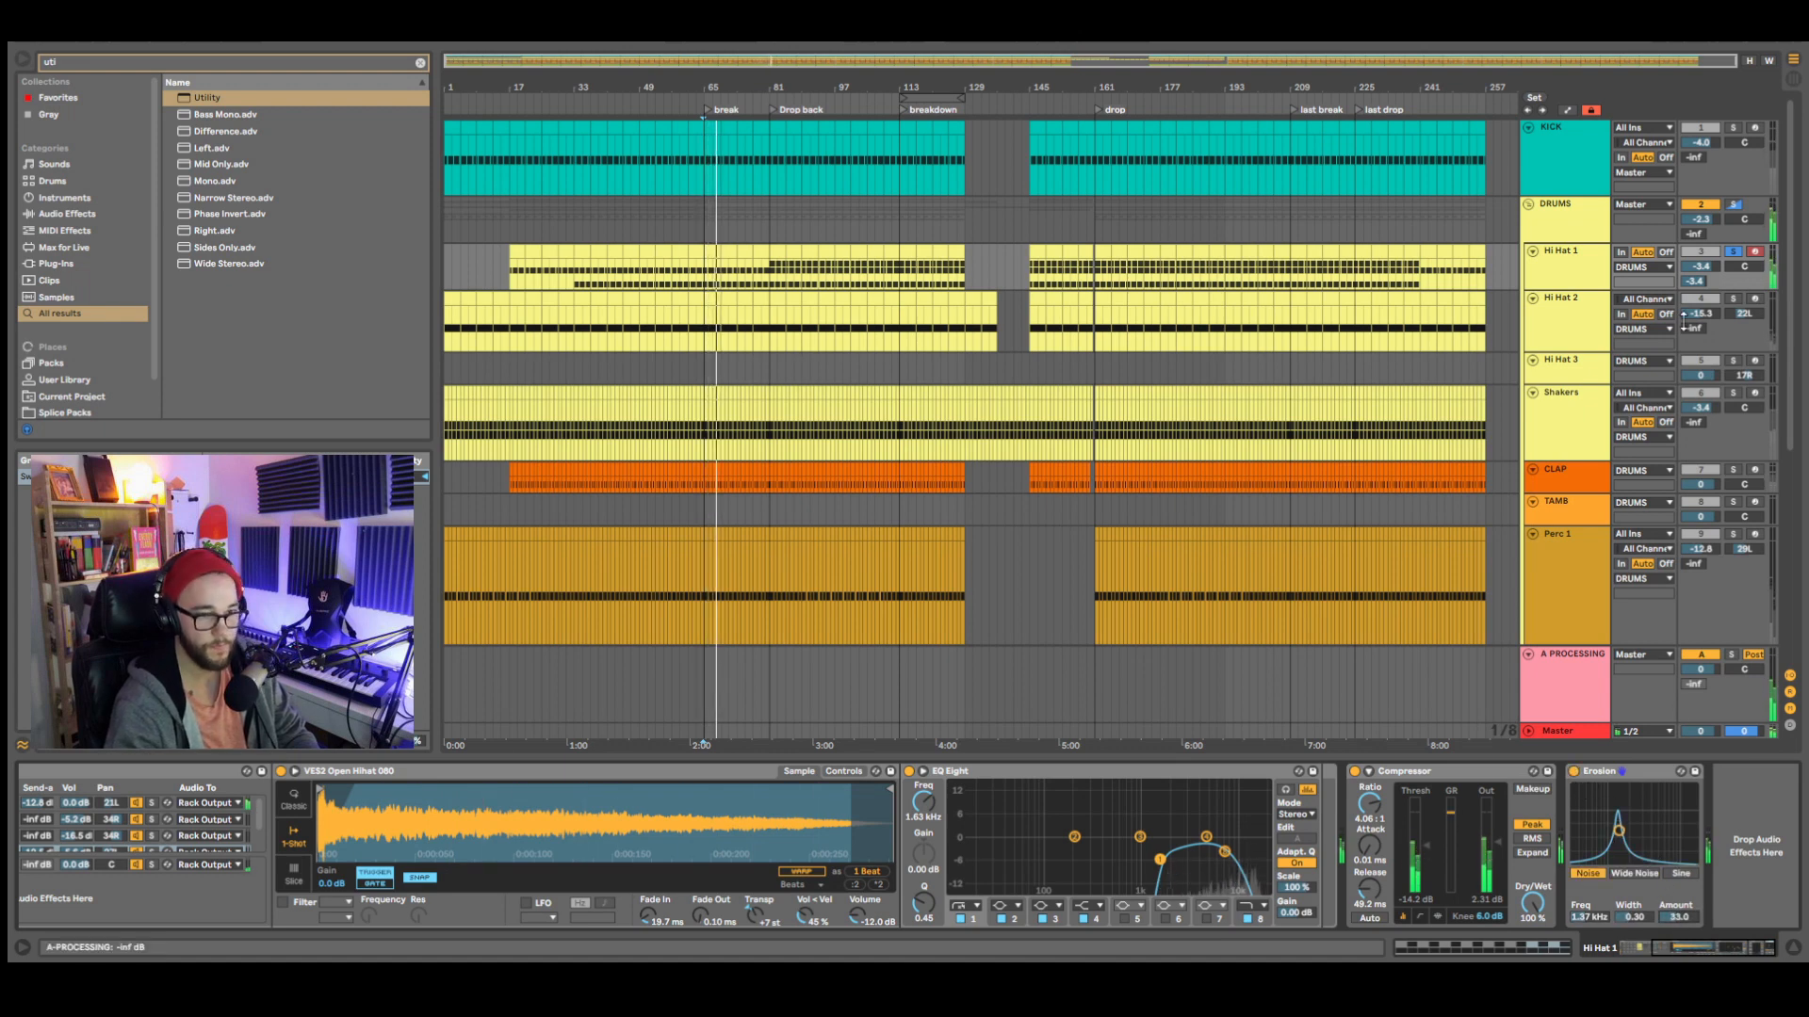
- Take Hi Hat 1 out of solo and stop playback
left_click(1732, 254)
key("space")
key("space")
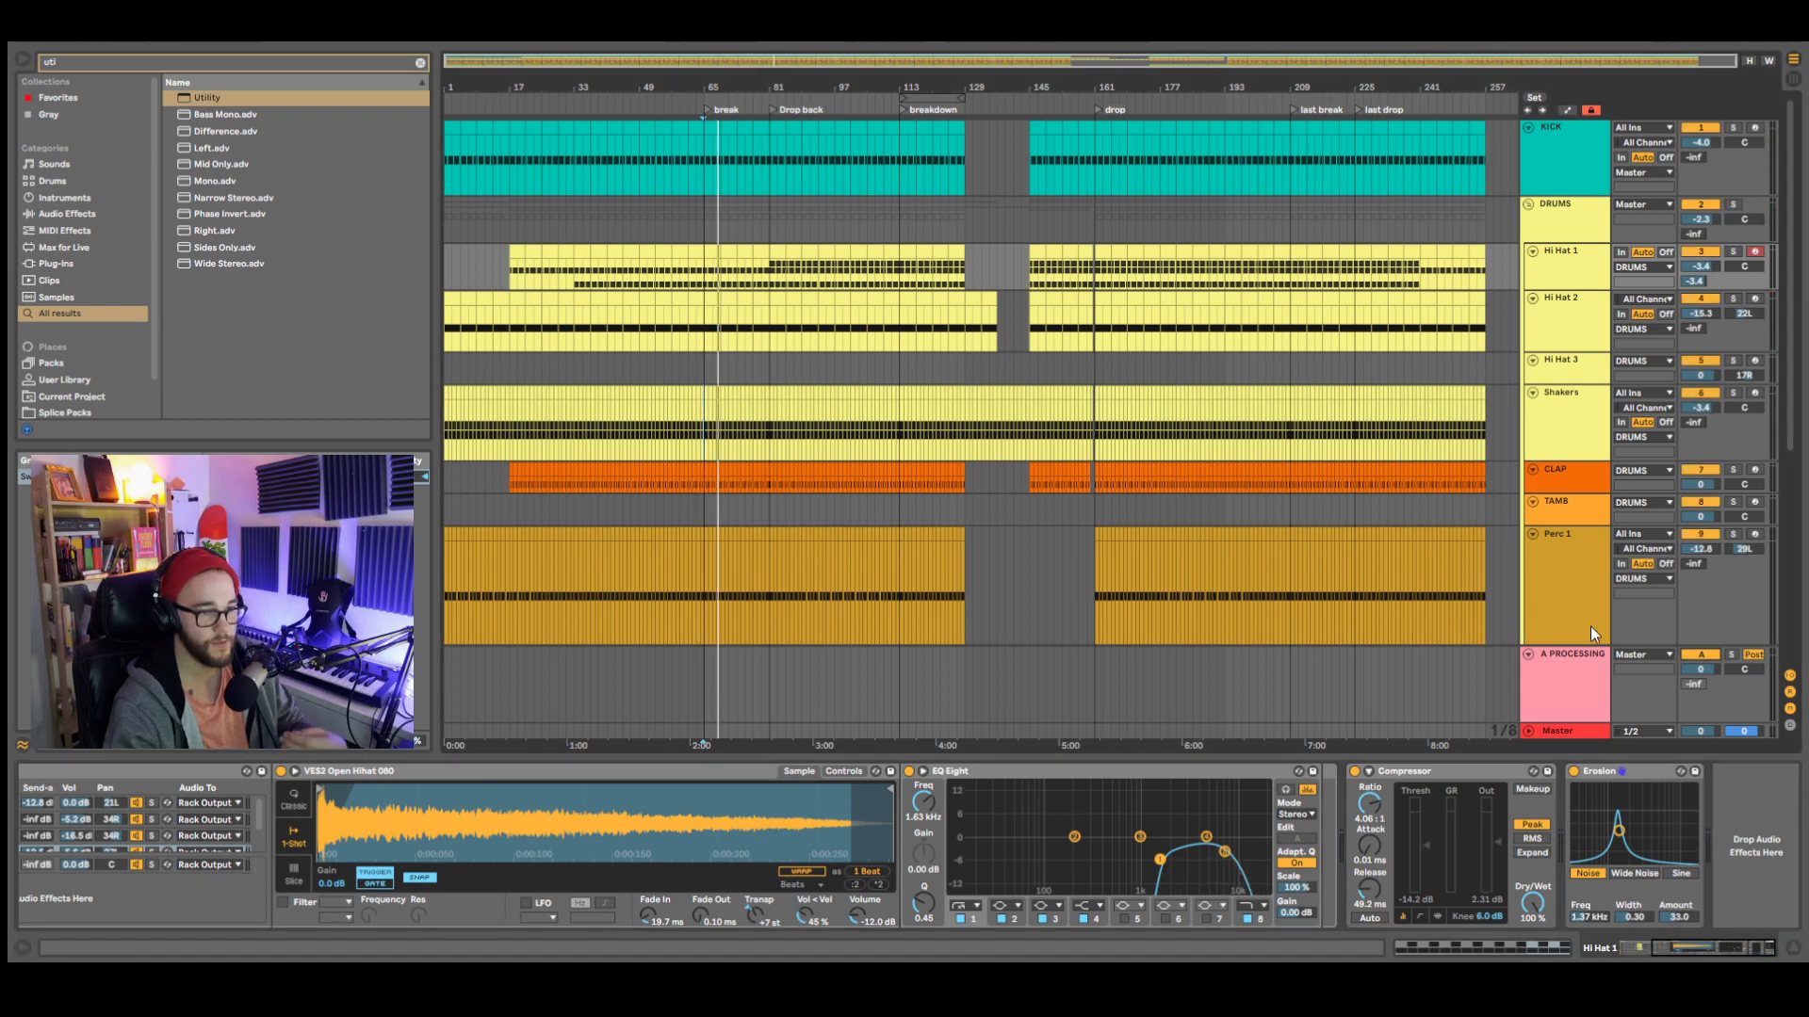
- Replace Erosion on the A-PROCESSING return with a Vocoder, searching the browser for "voco"
left_click(1619, 778)
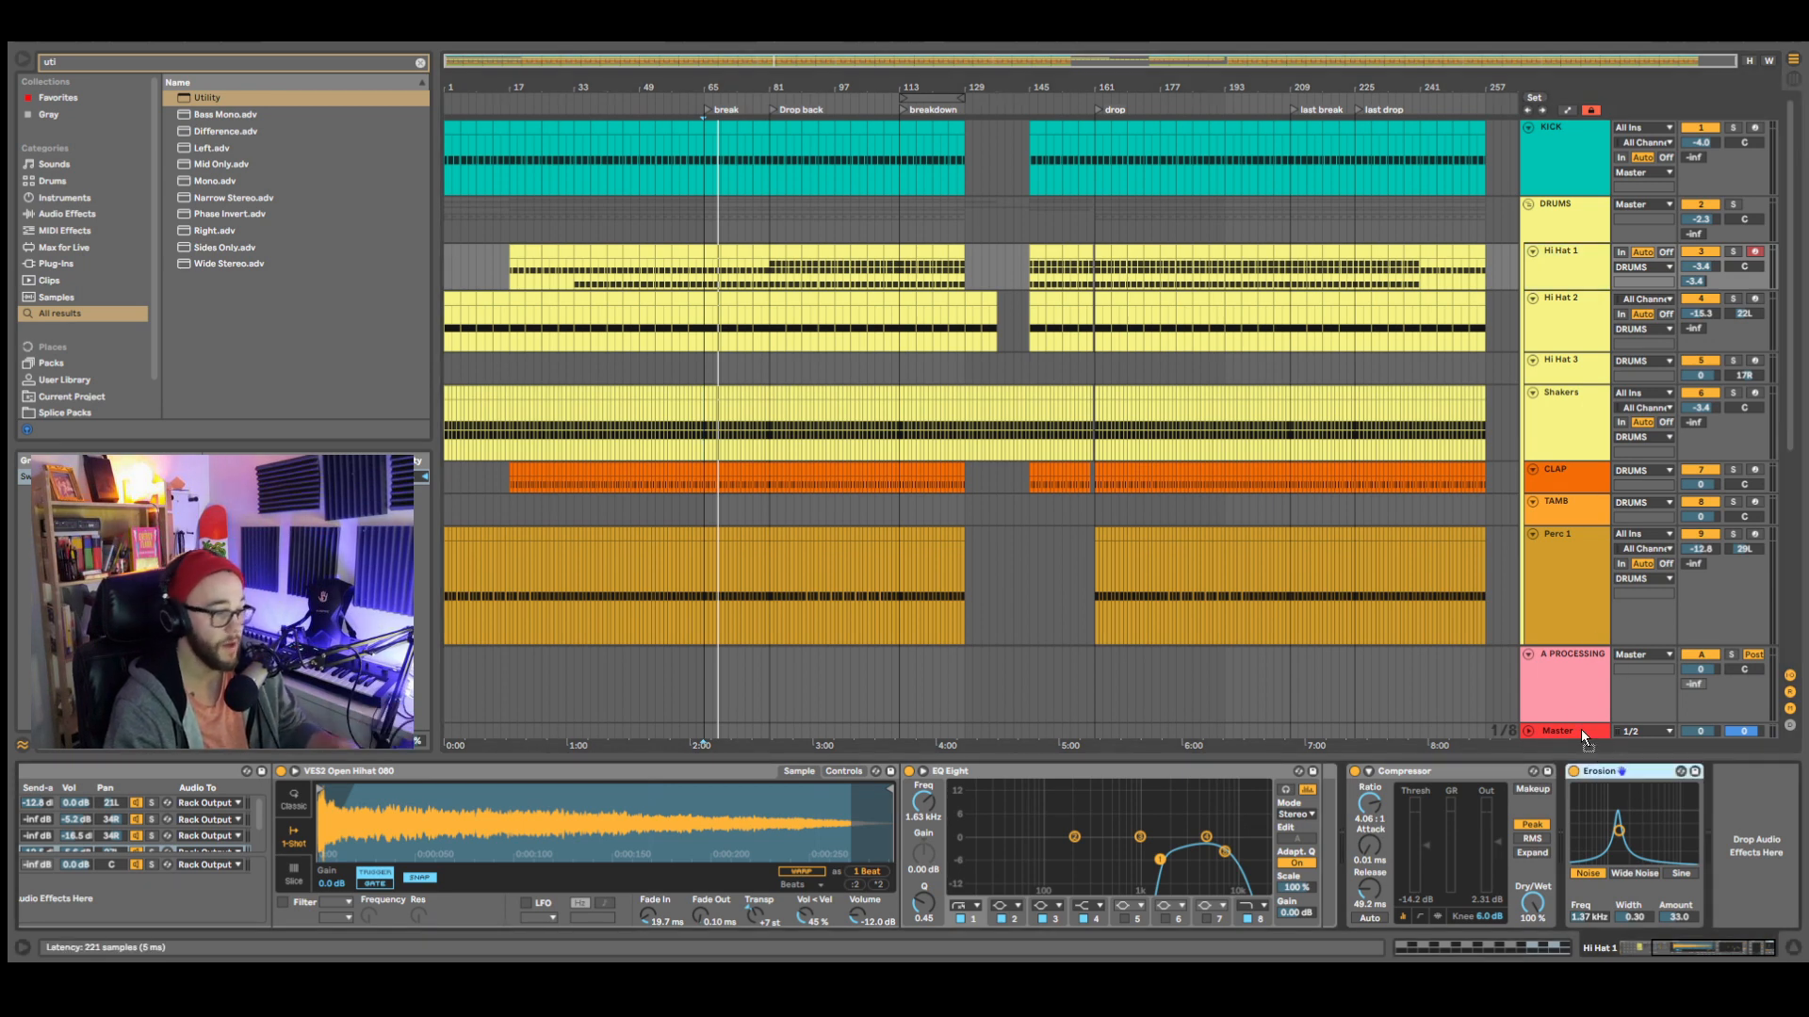
left_click(1575, 676)
key("ctrl+f")
type("voco")
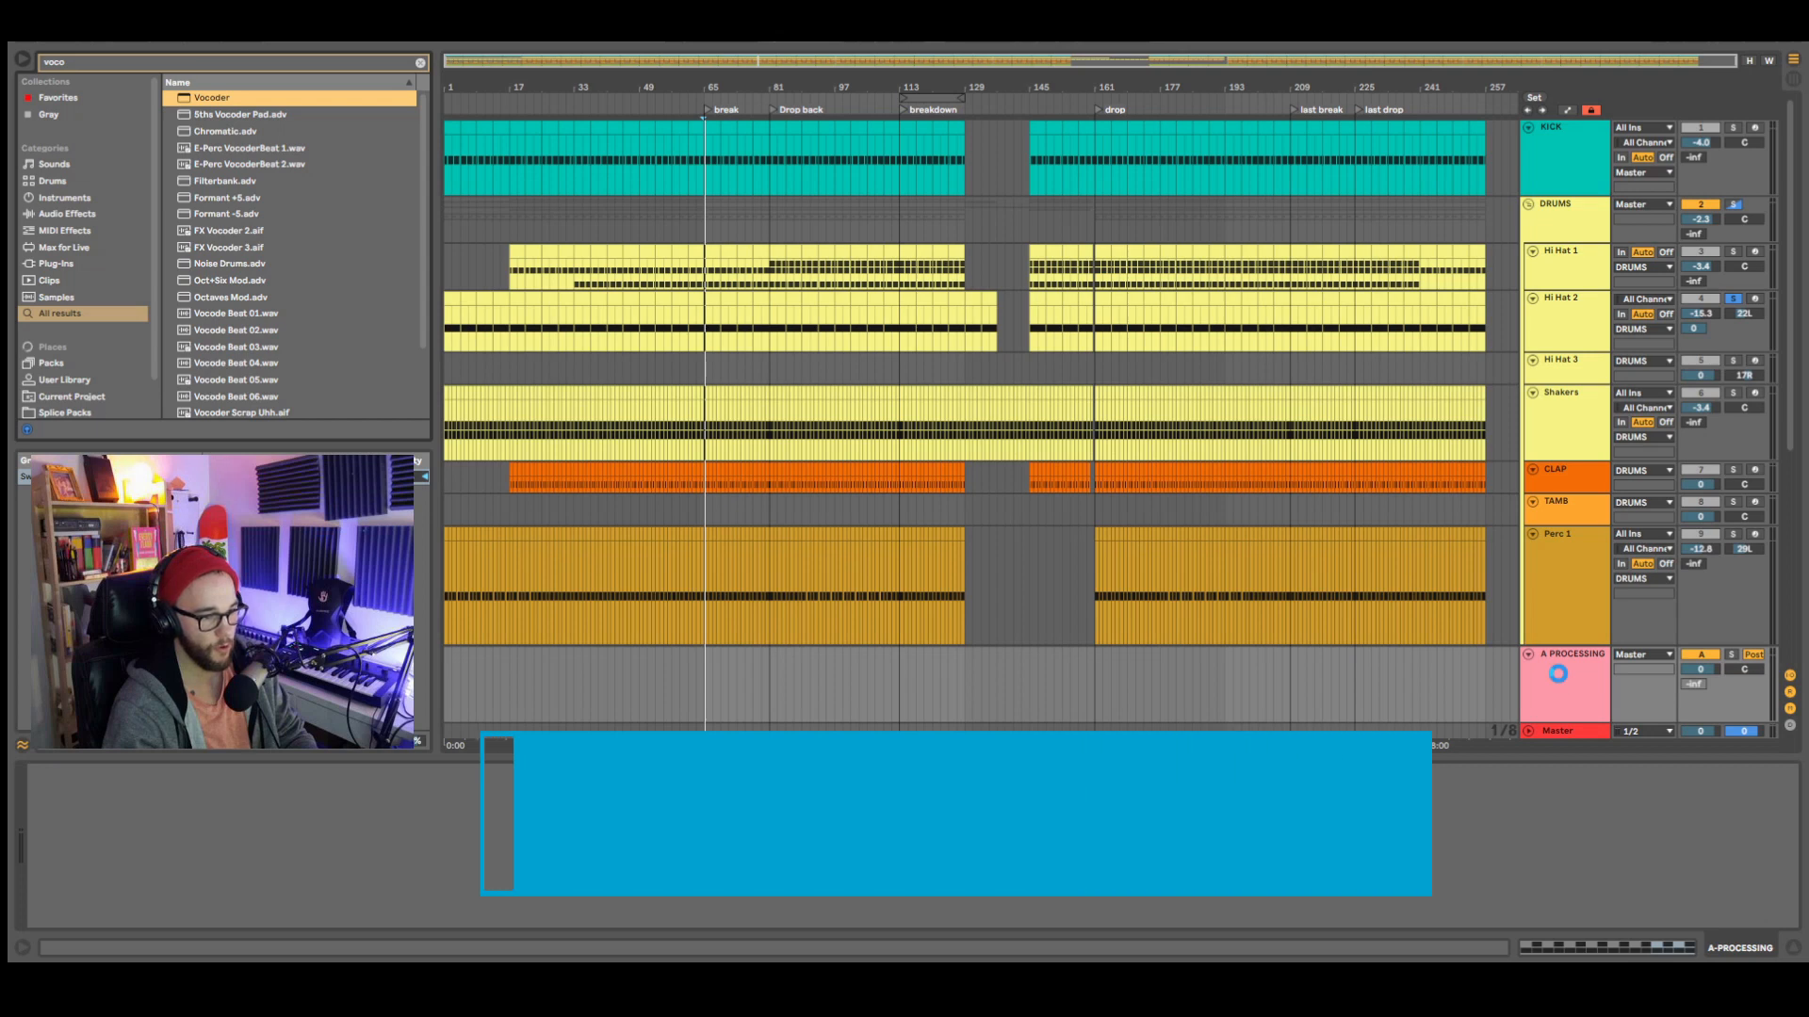
- Cut Hi Hat 1's send to A-PROCESSING to -inf and set Hi Hat 2's send to 0 dB
left_click_drag(1713, 328, 1703, 337)
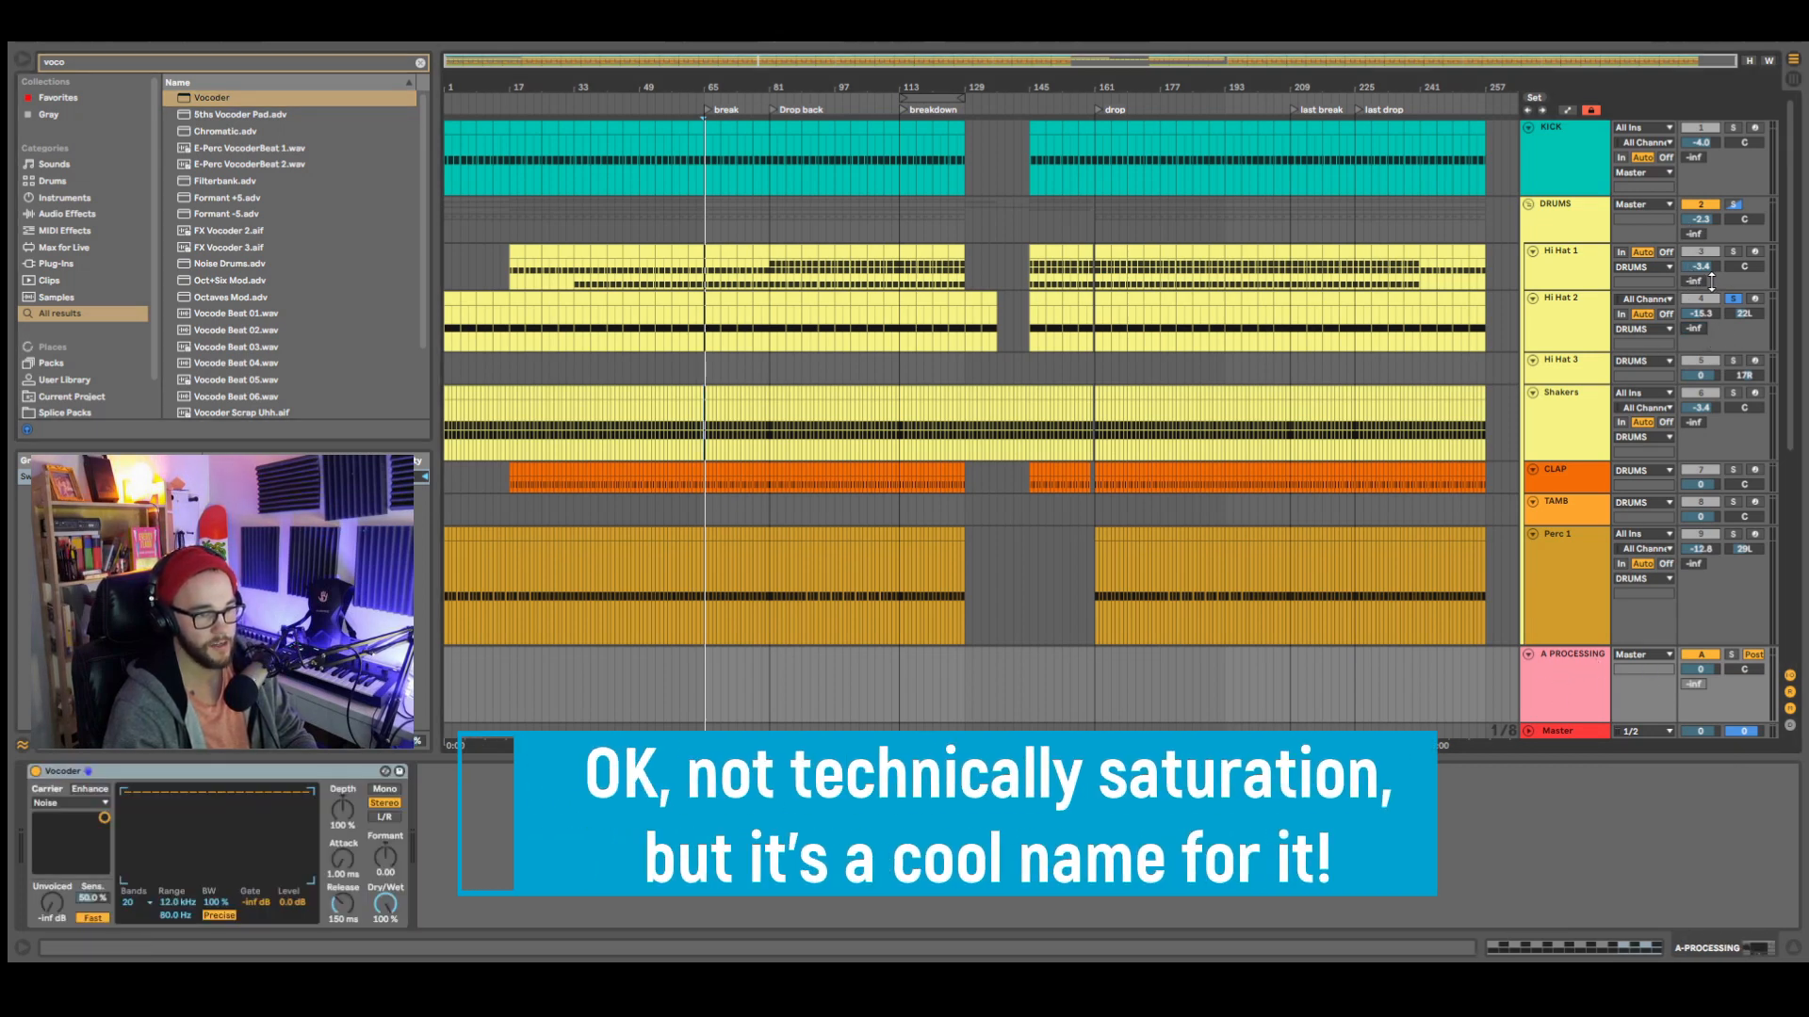
left_click_drag(1702, 279, 1701, 294)
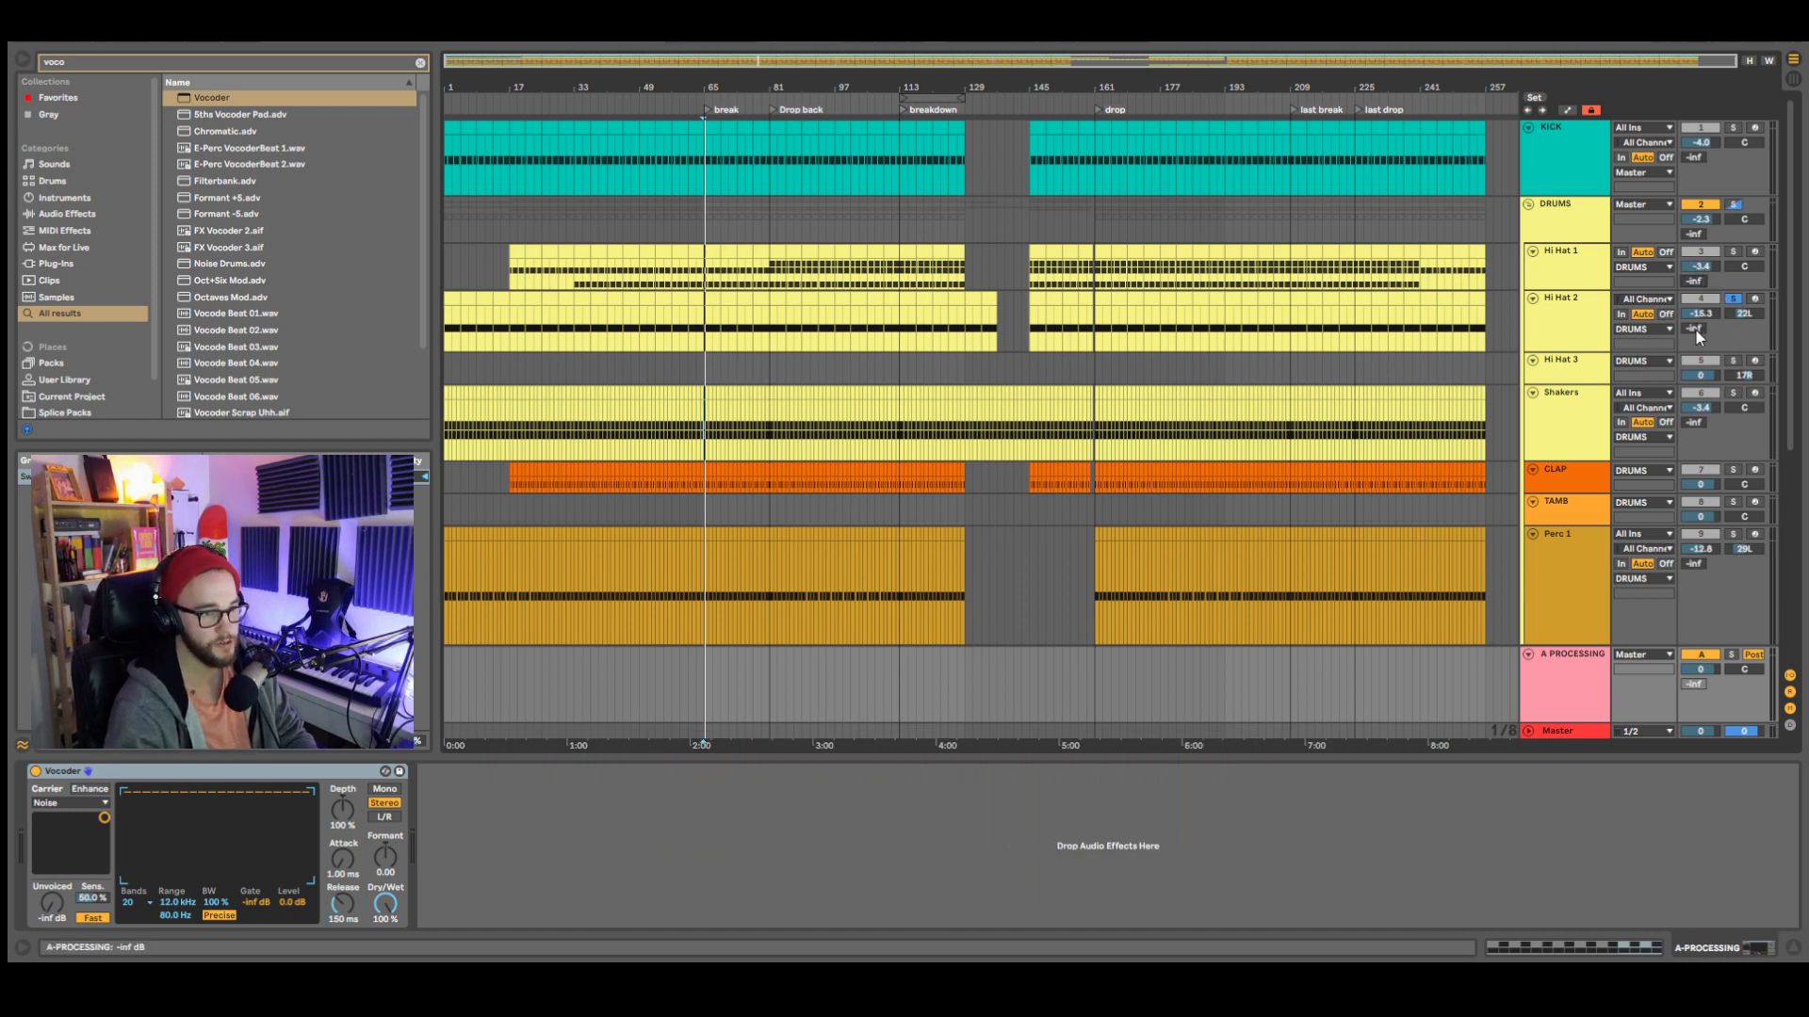
left_click_drag(1694, 328, 1694, 320)
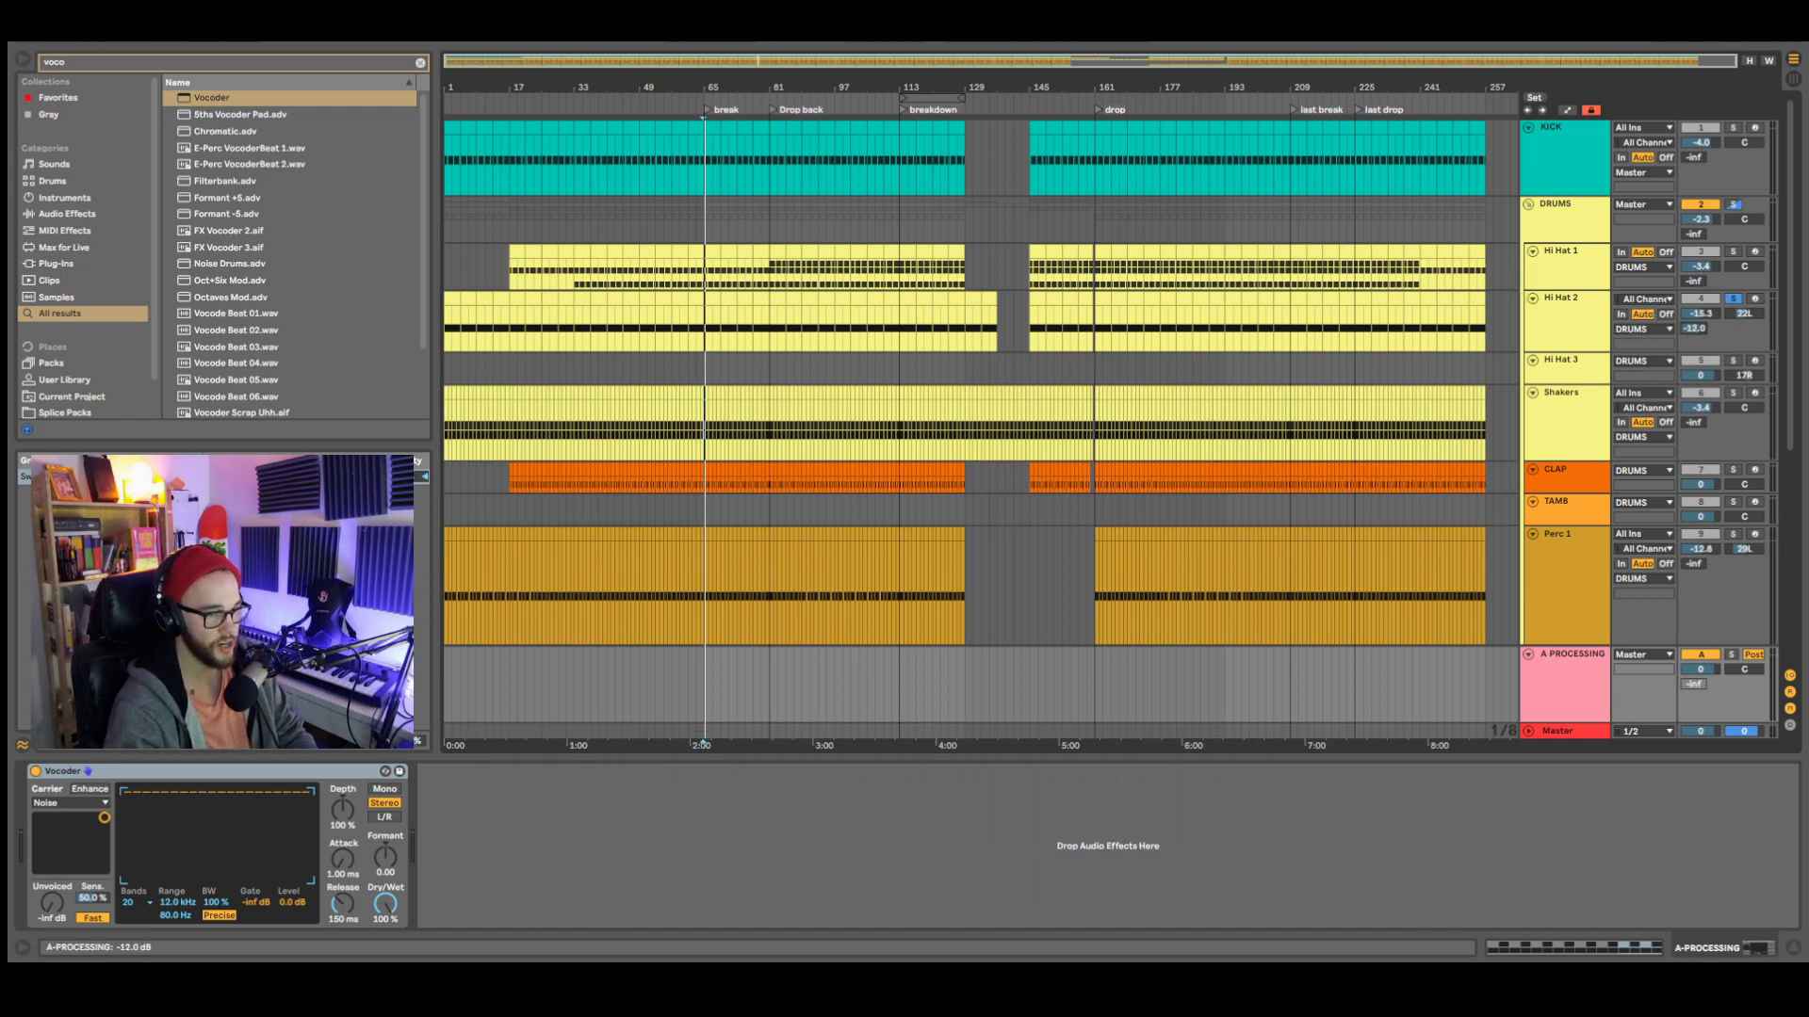
left_click(1592, 676)
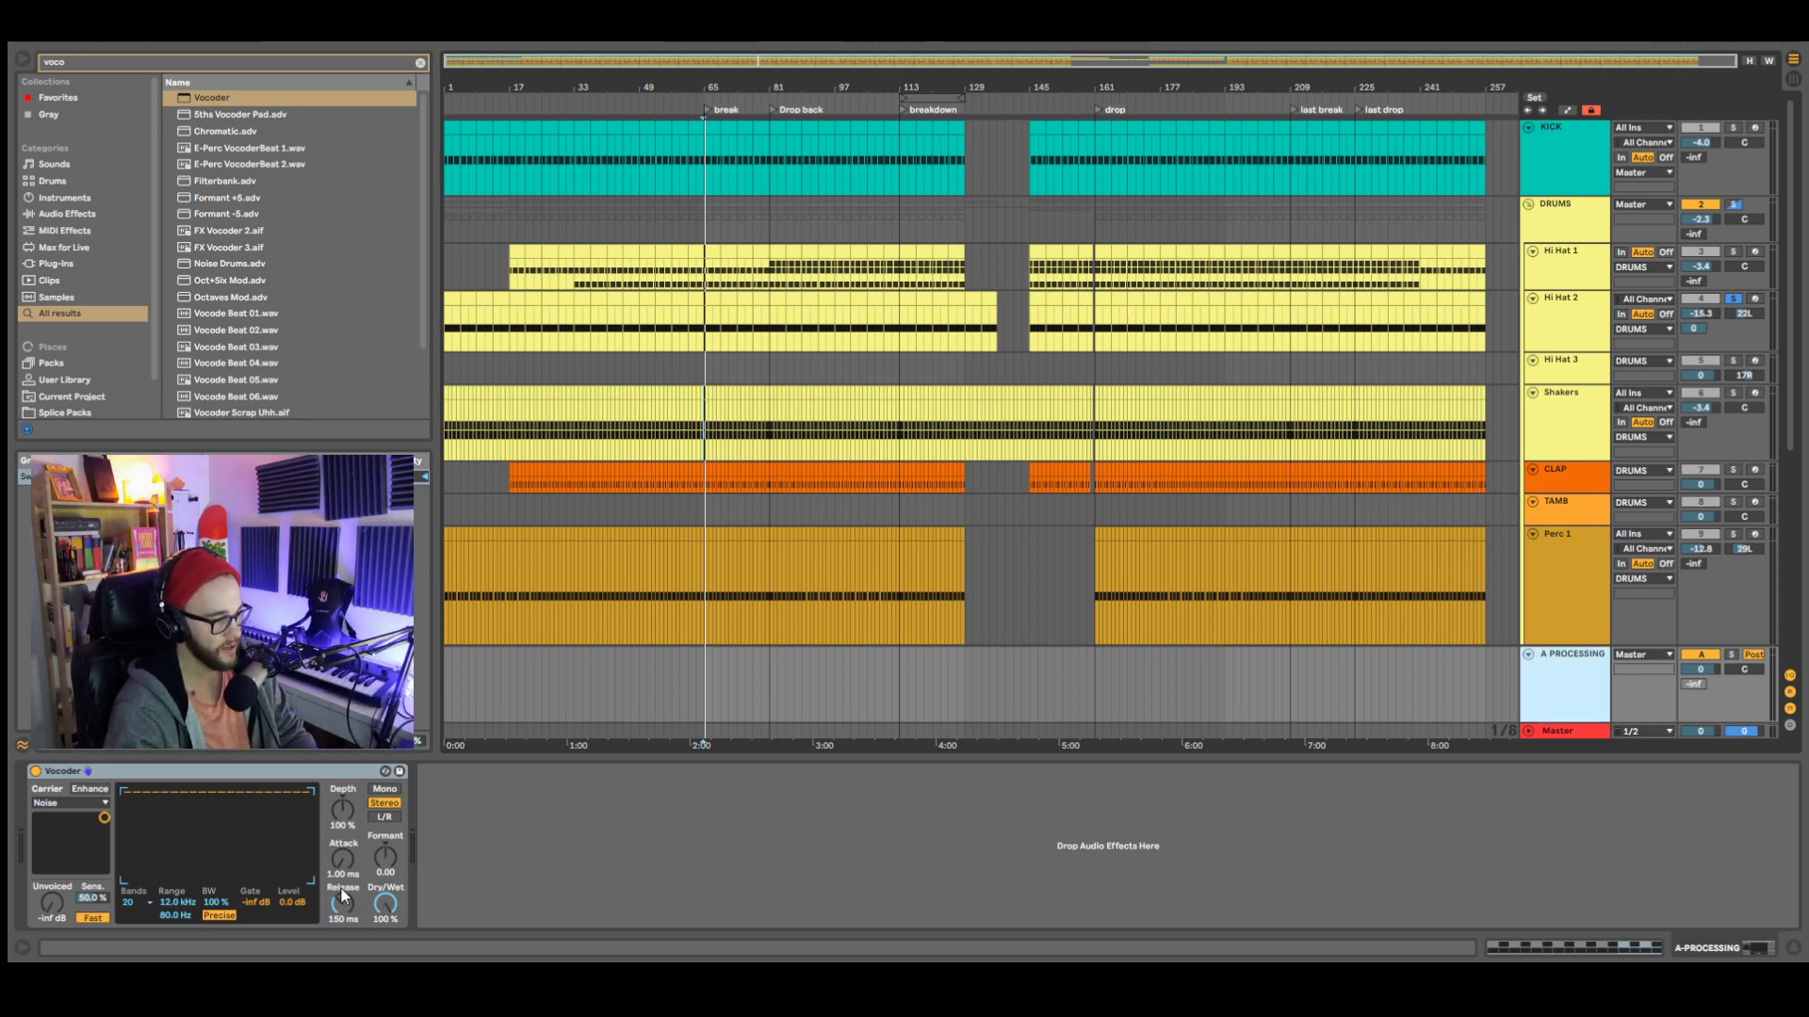
- Set the Vocoder's output level to 3 dB while auditioning Hi Hat 2 with the A-PROCESSING return muted and active
key("space")
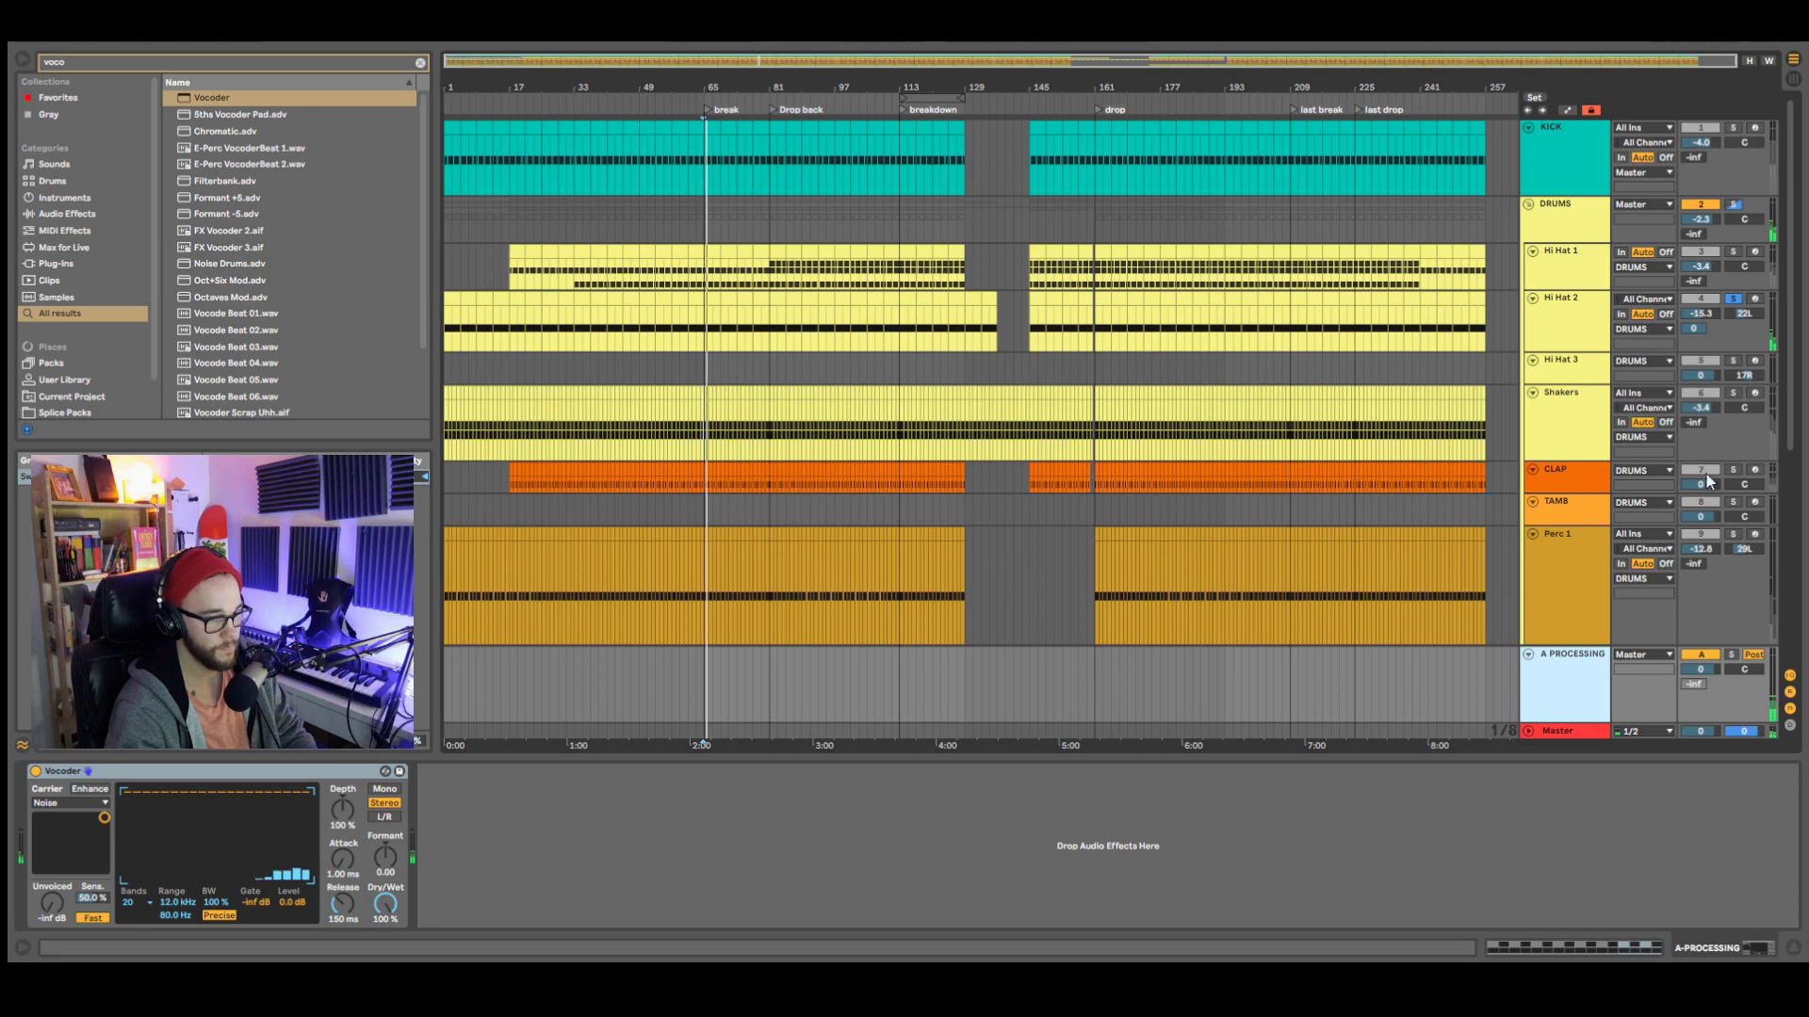
left_click_drag(286, 906, 286, 880)
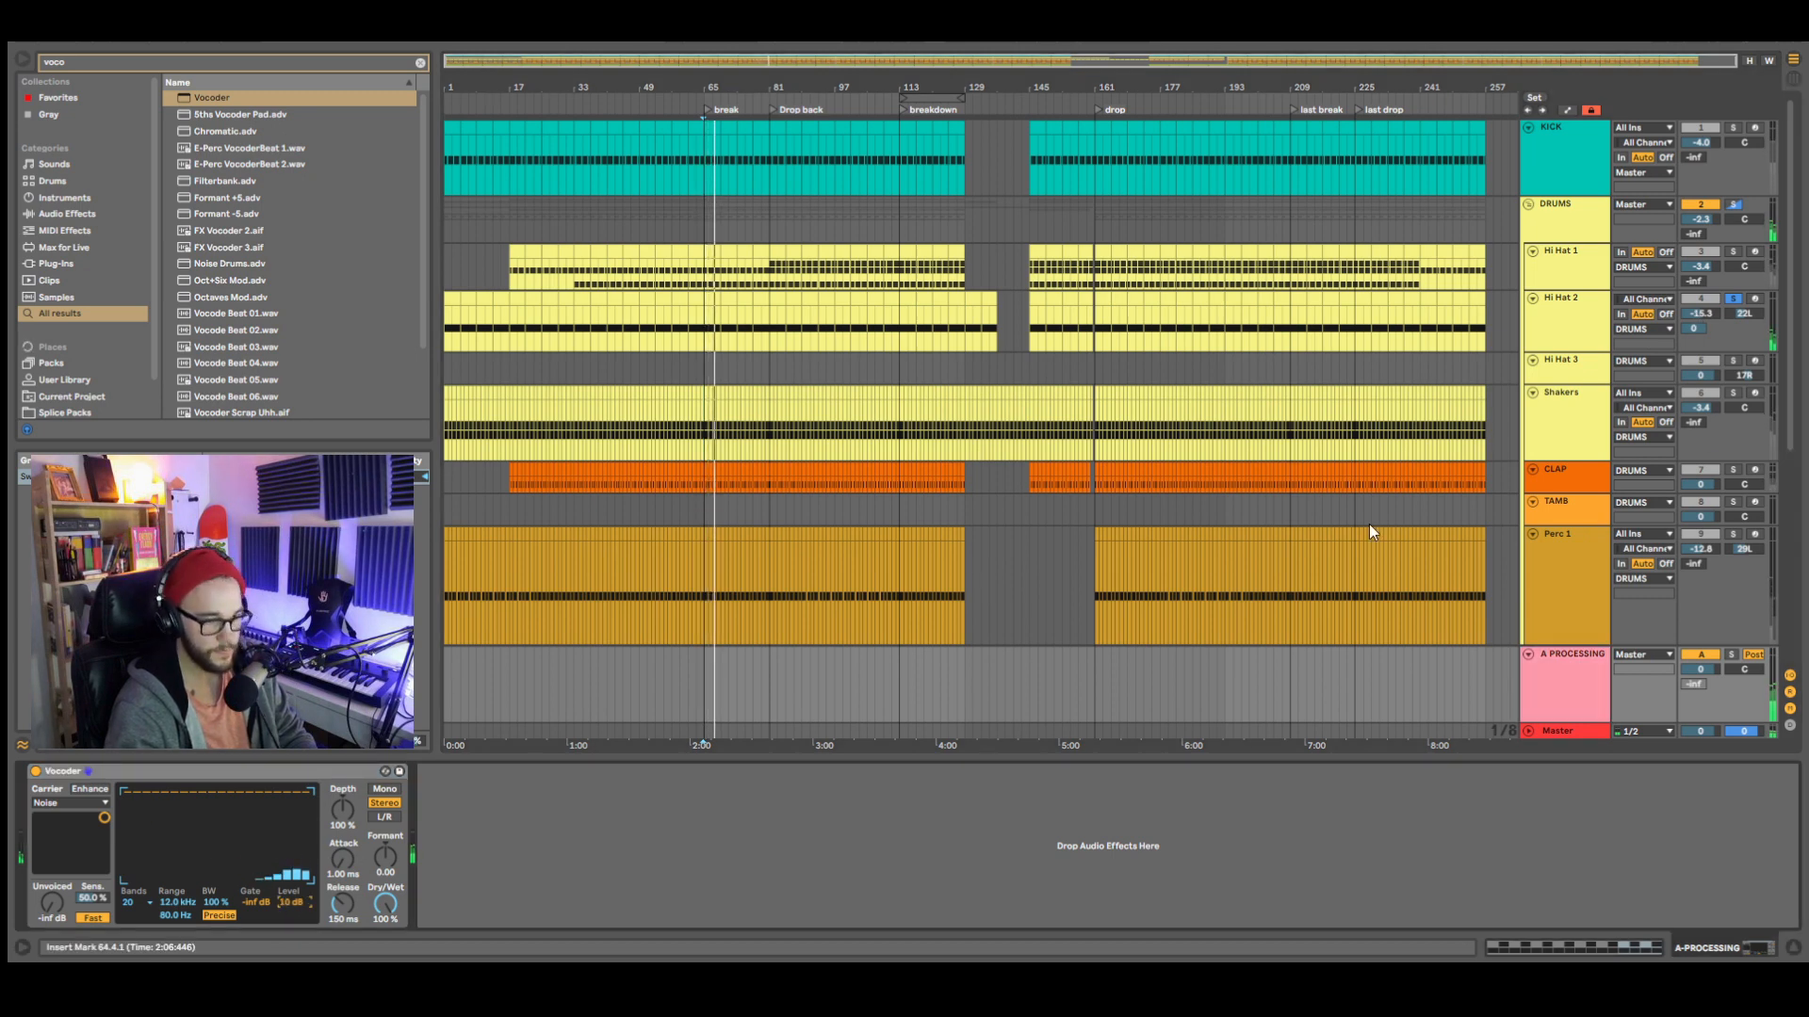
left_click(1705, 657)
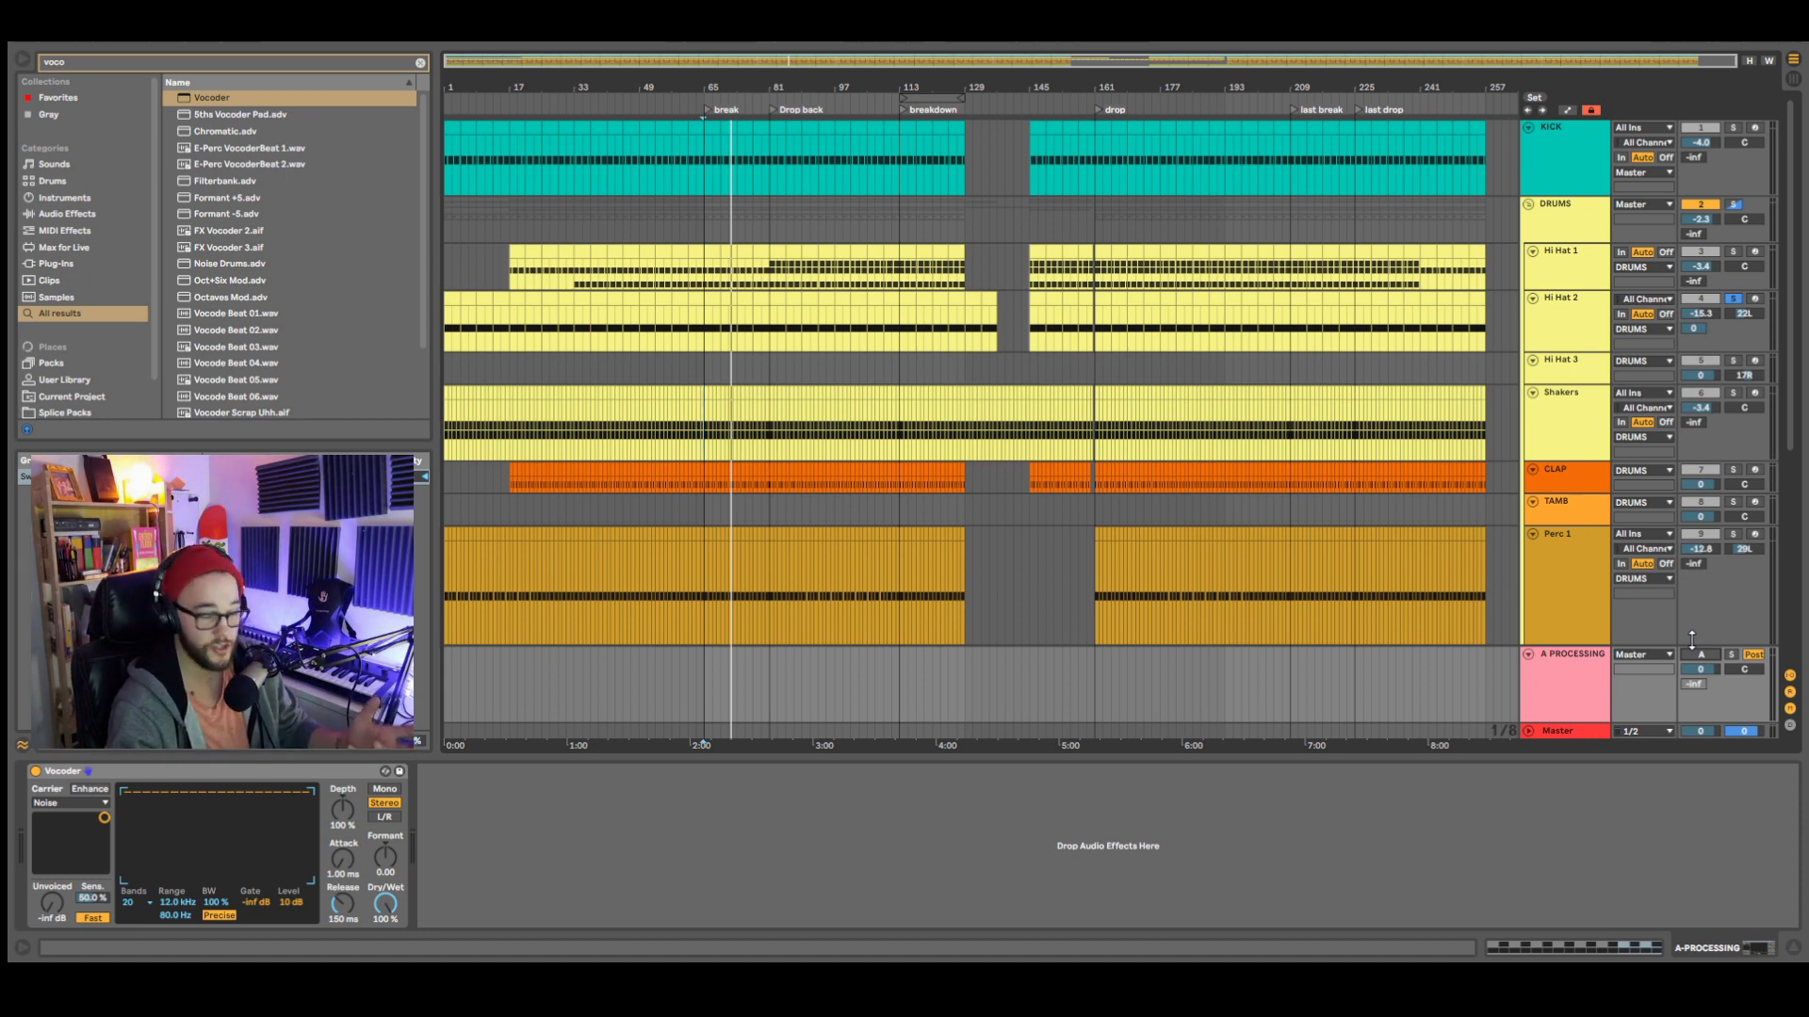
key("space")
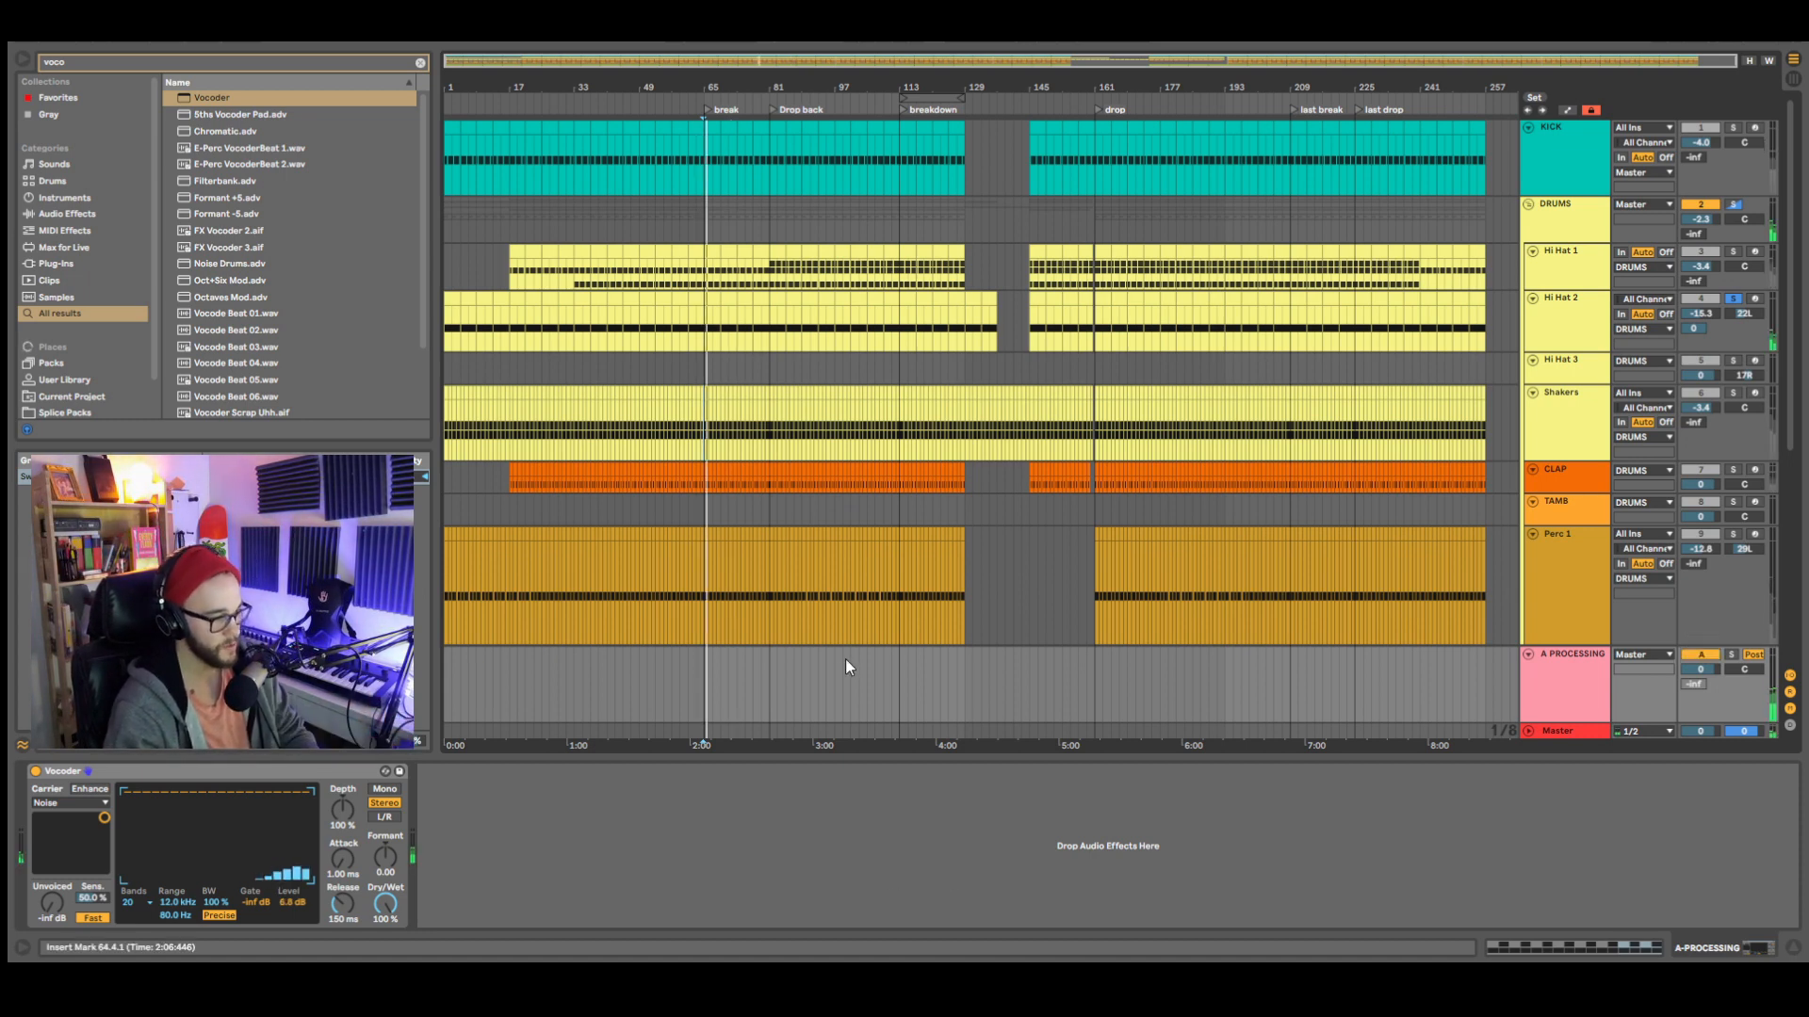
left_click_drag(289, 902, 288, 928)
key("space")
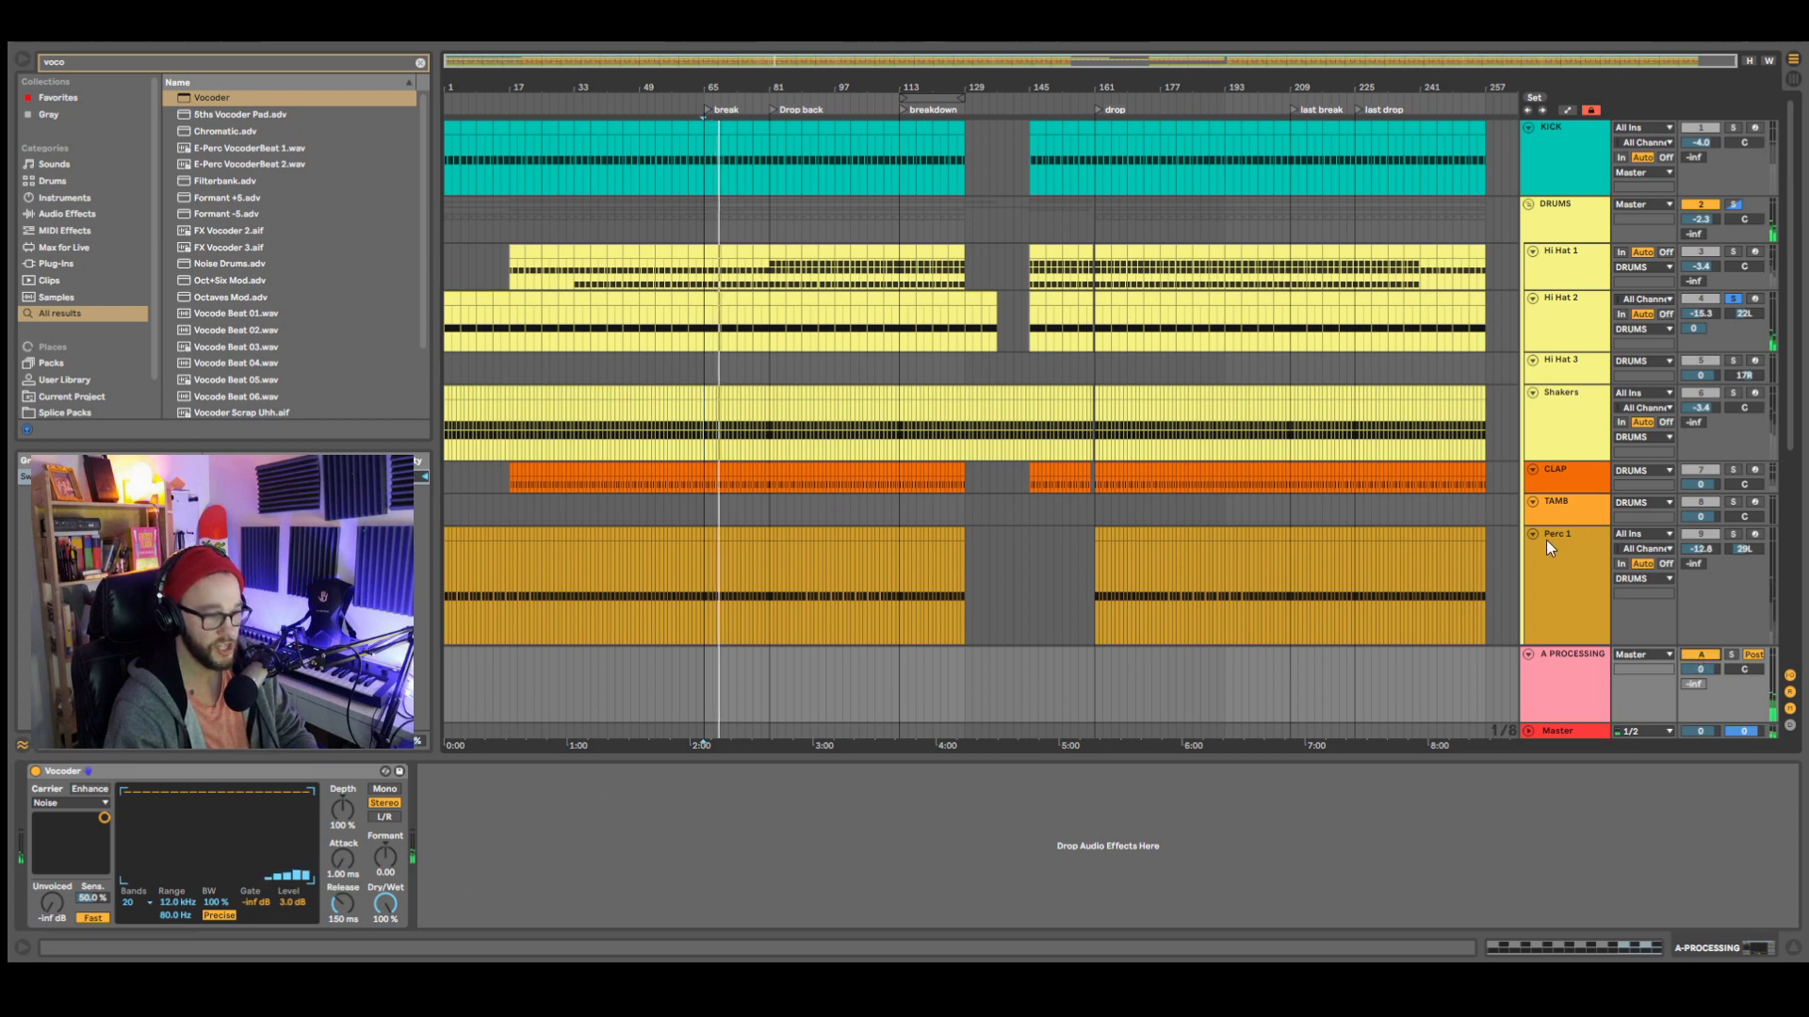
- Reduce Hi Hat 2's send to A-PROCESSING to -7 dB during playback, comparing with the return toggled
left_click_drag(1693, 329, 1692, 350)
key("space")
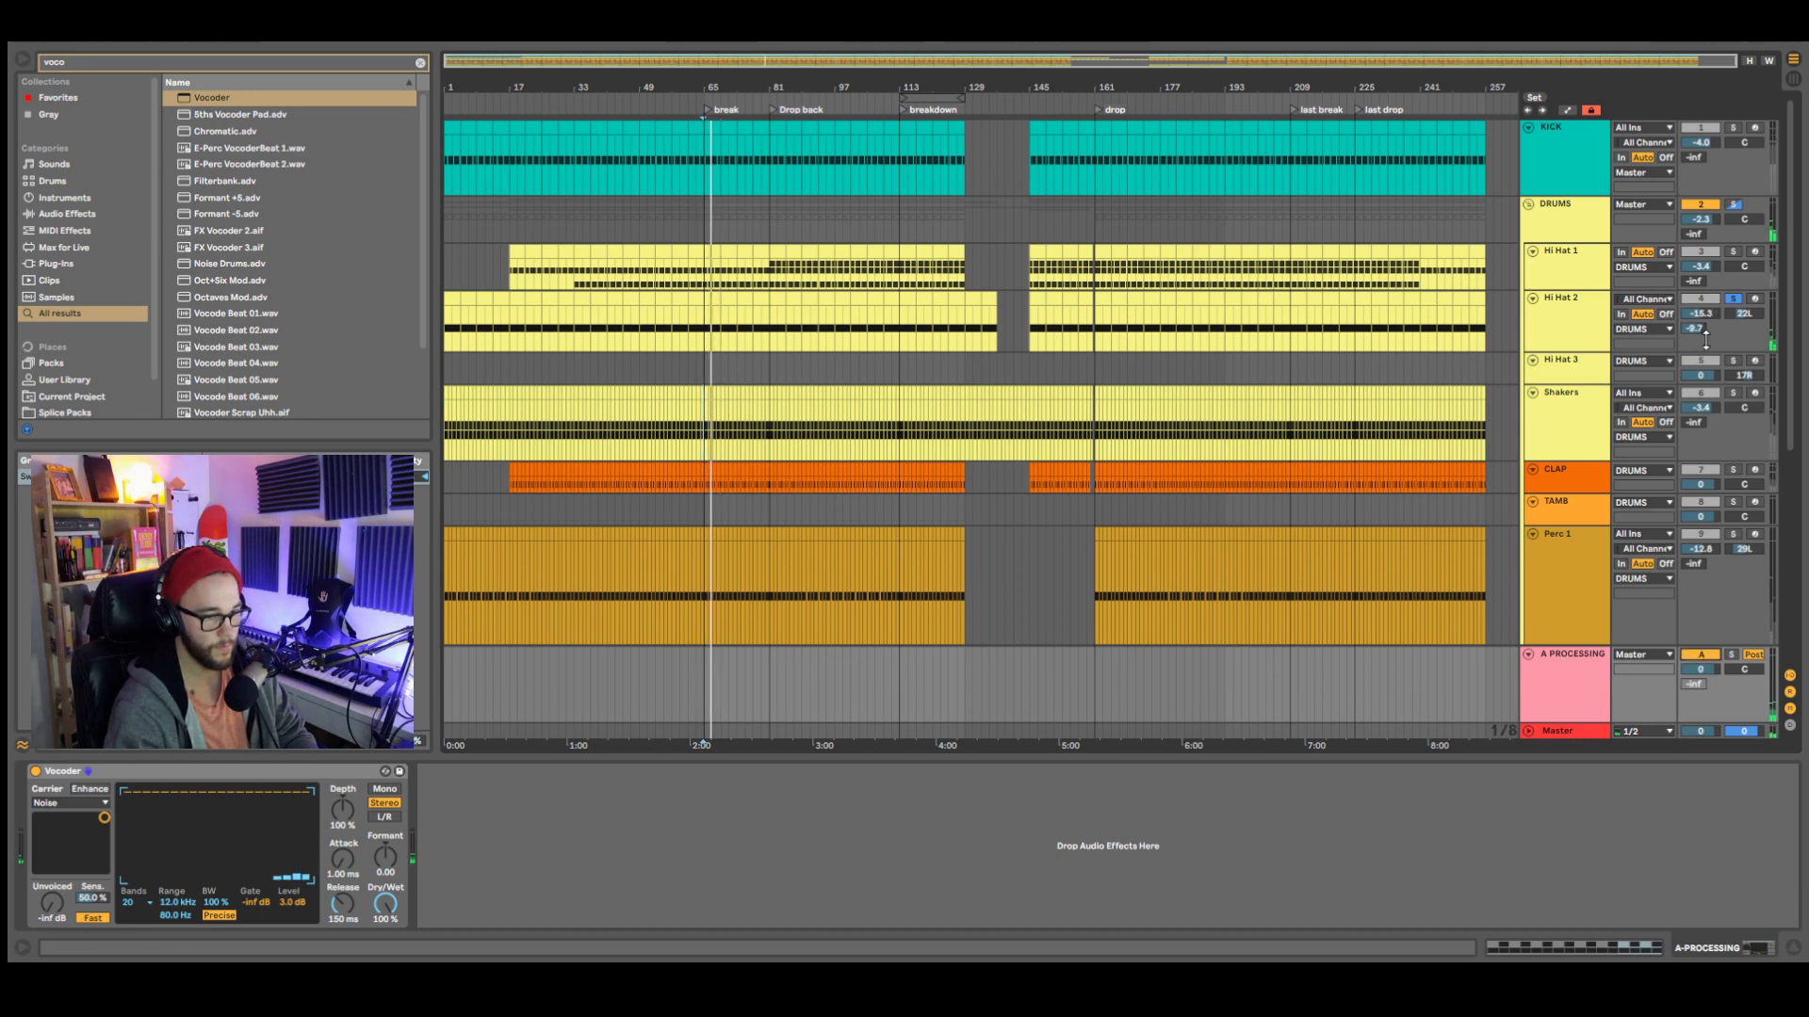
left_click_drag(1695, 330, 1695, 311)
left_click(1703, 654)
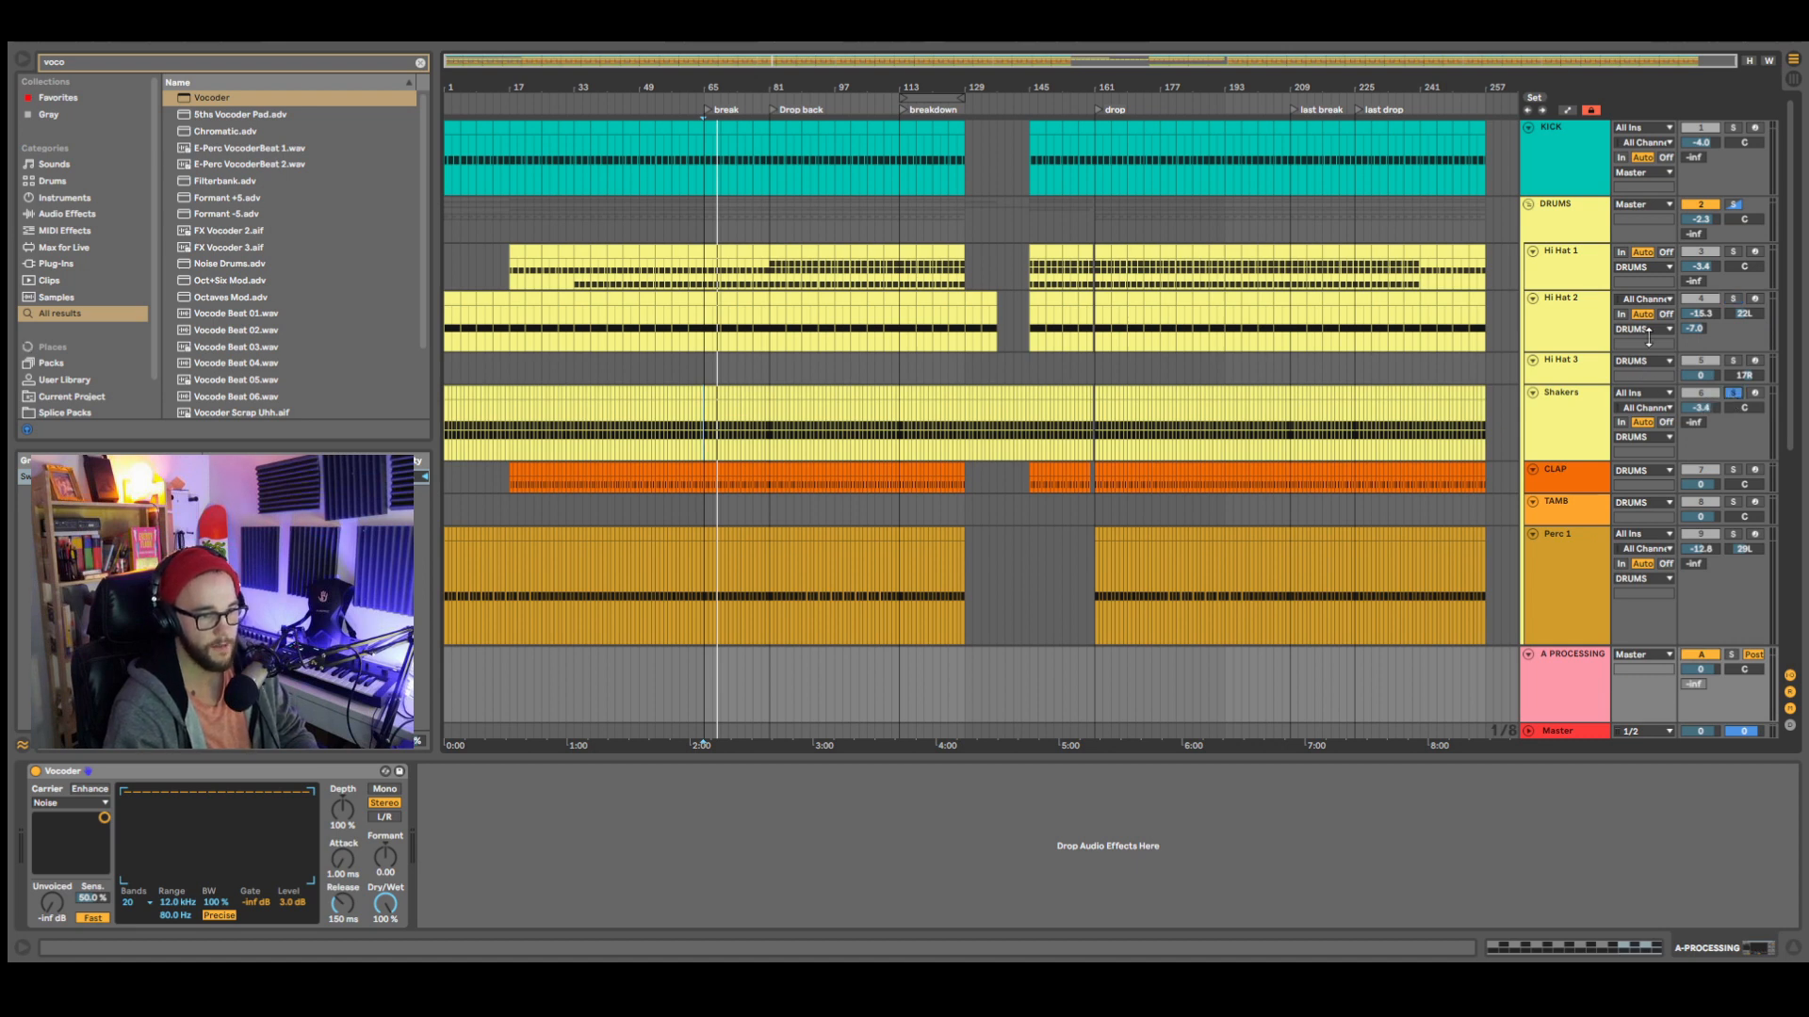
- Solo the Shakers track and set its send to A-PROCESSING to 0 dB during playback
left_click(1596, 403)
left_click(1577, 304)
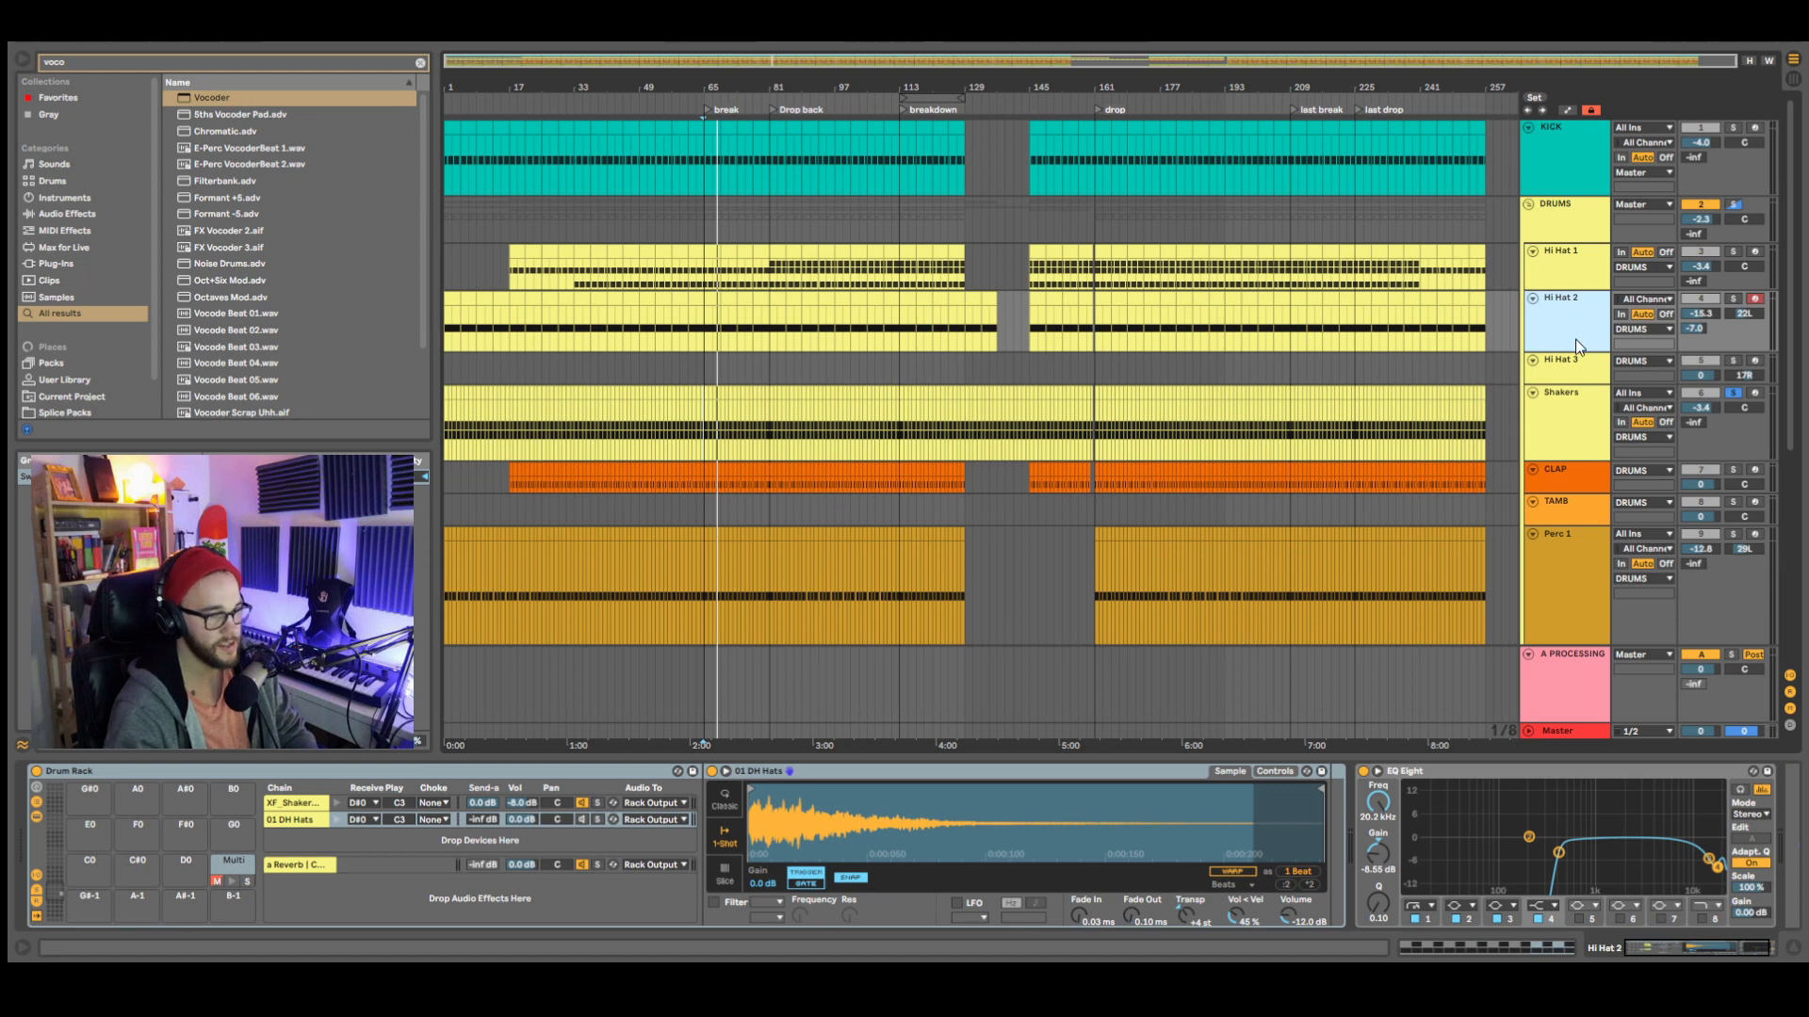
left_click(1571, 405)
key("space")
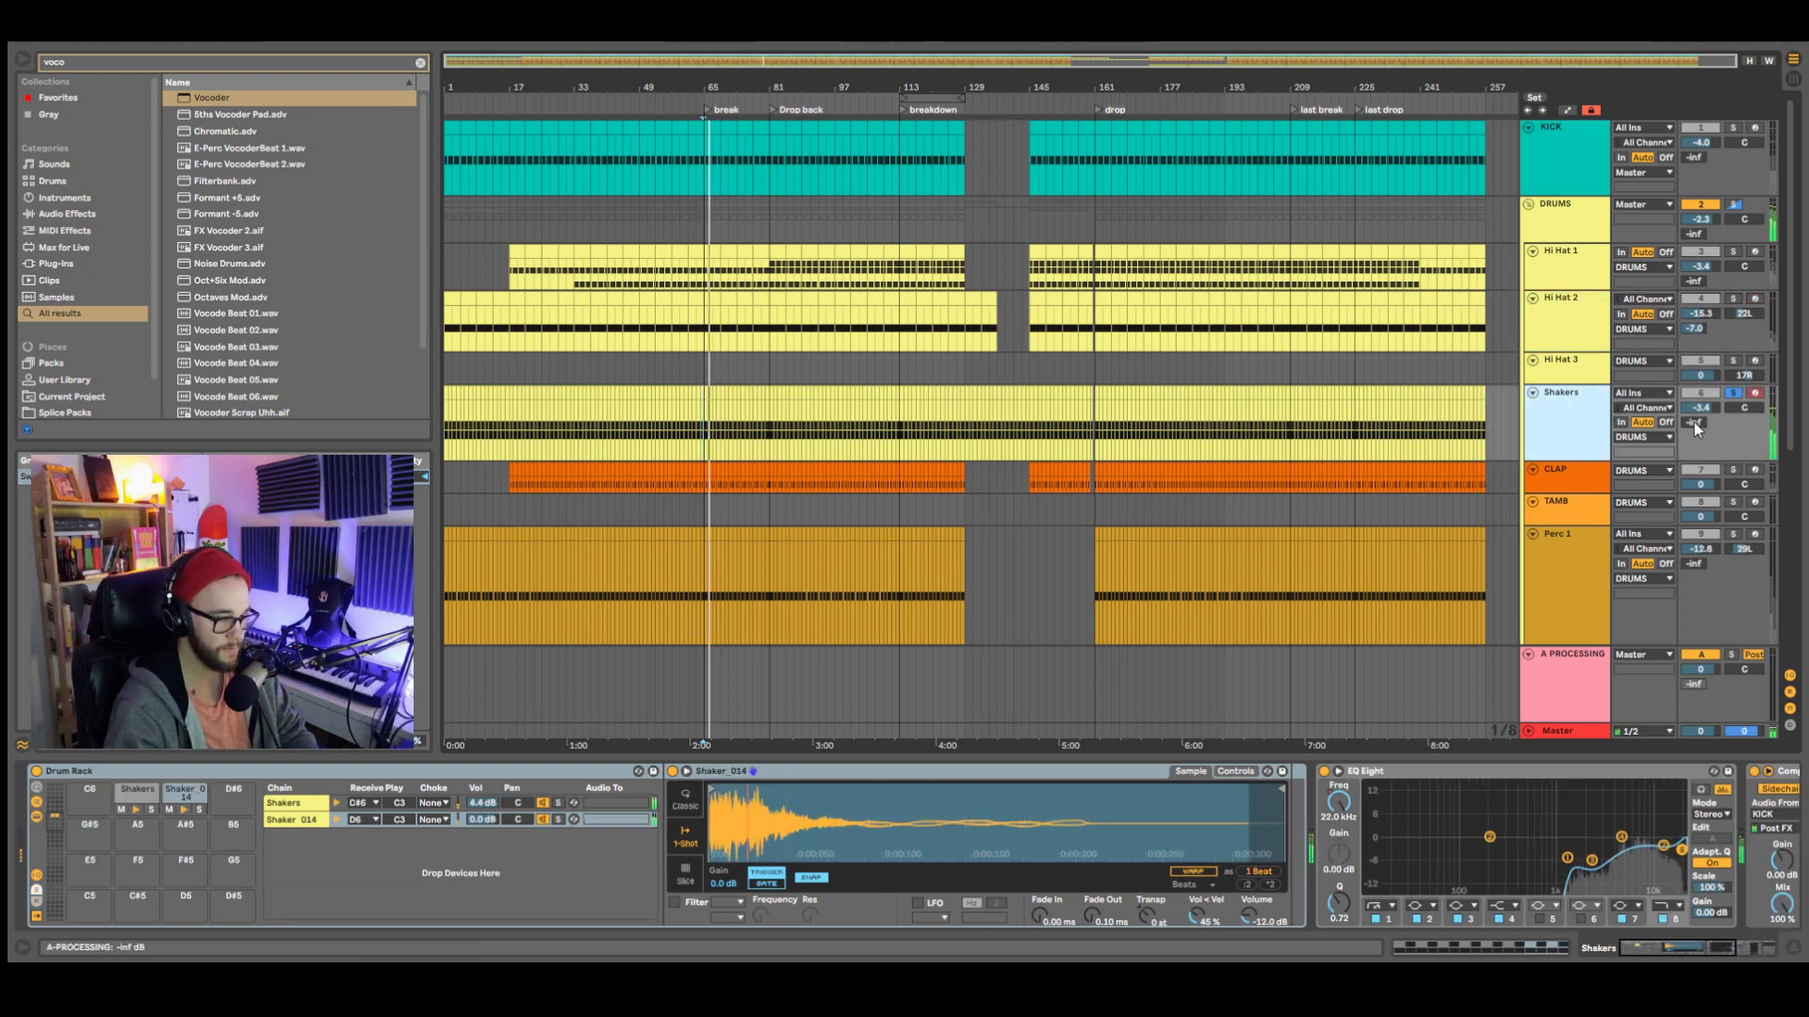
mouse_move(1694, 422)
left_mouse_down()
mouse_move(1694, 358)
mouse_move(1694, 422)
left_mouse_up()
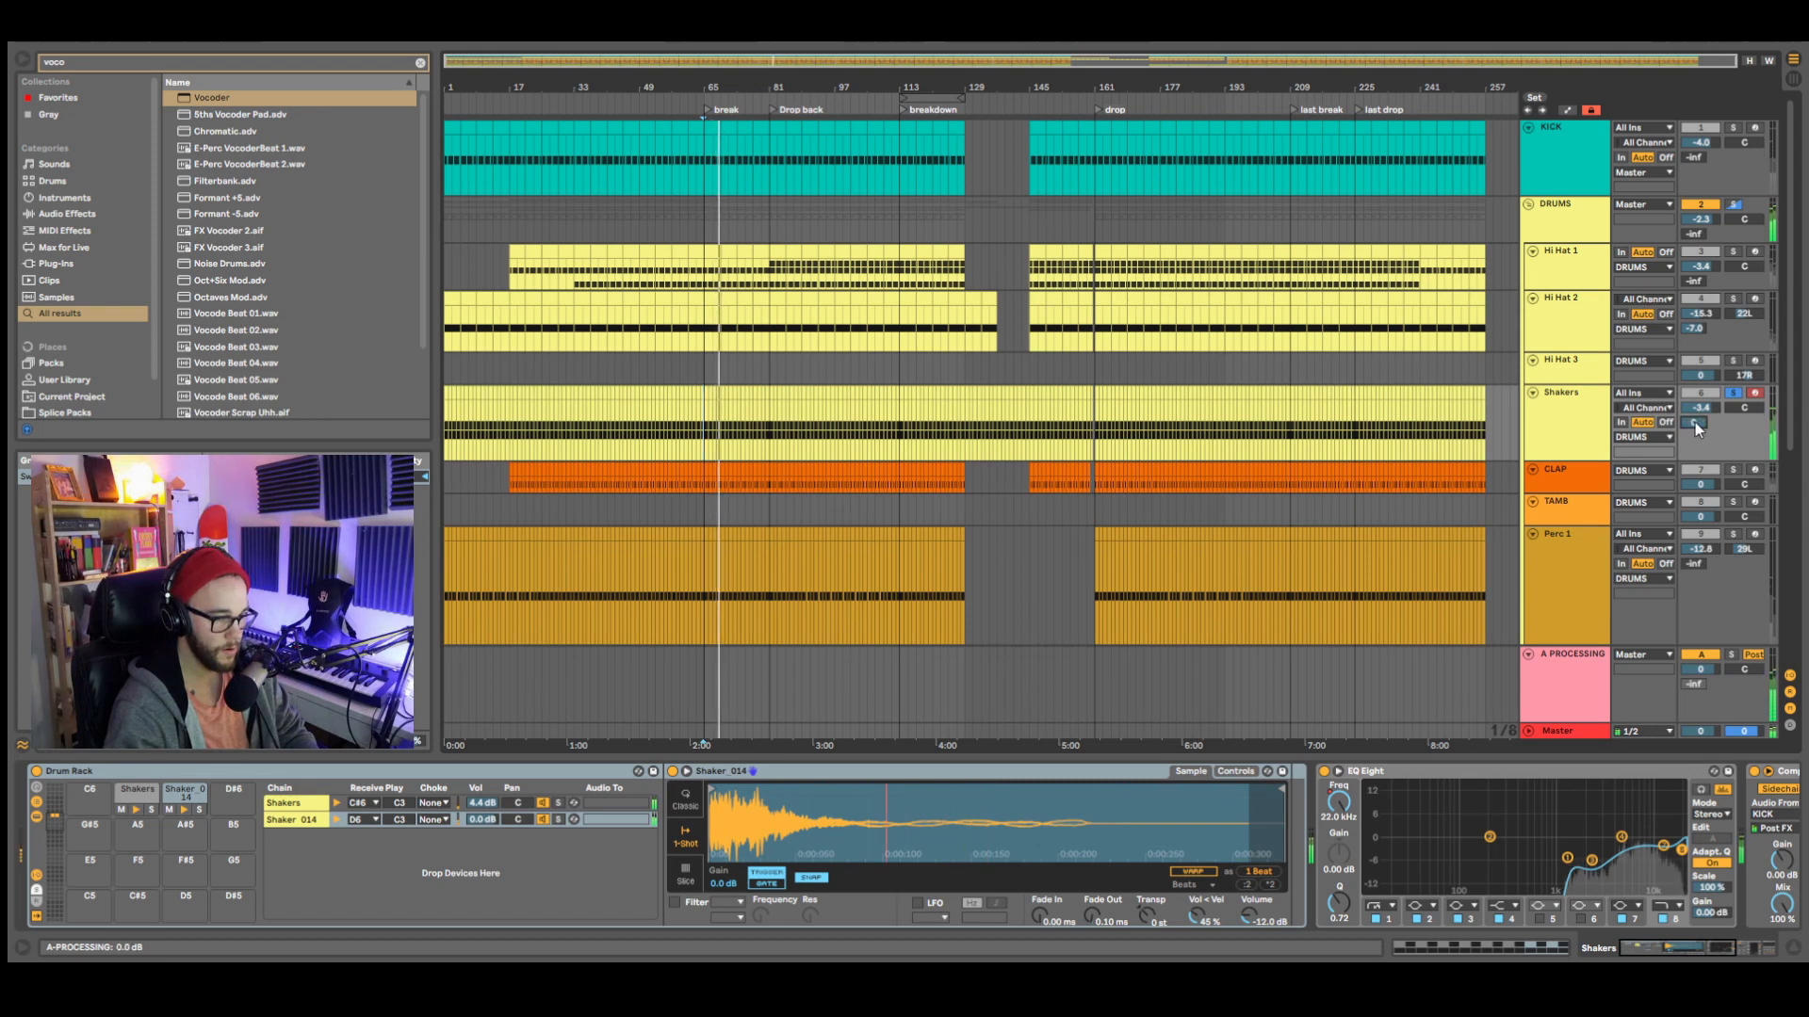
- Draw a rising curve across the Vocoder's filter bands on A-PROCESSING, cutting the low bands and keeping the highs
left_click(1569, 670)
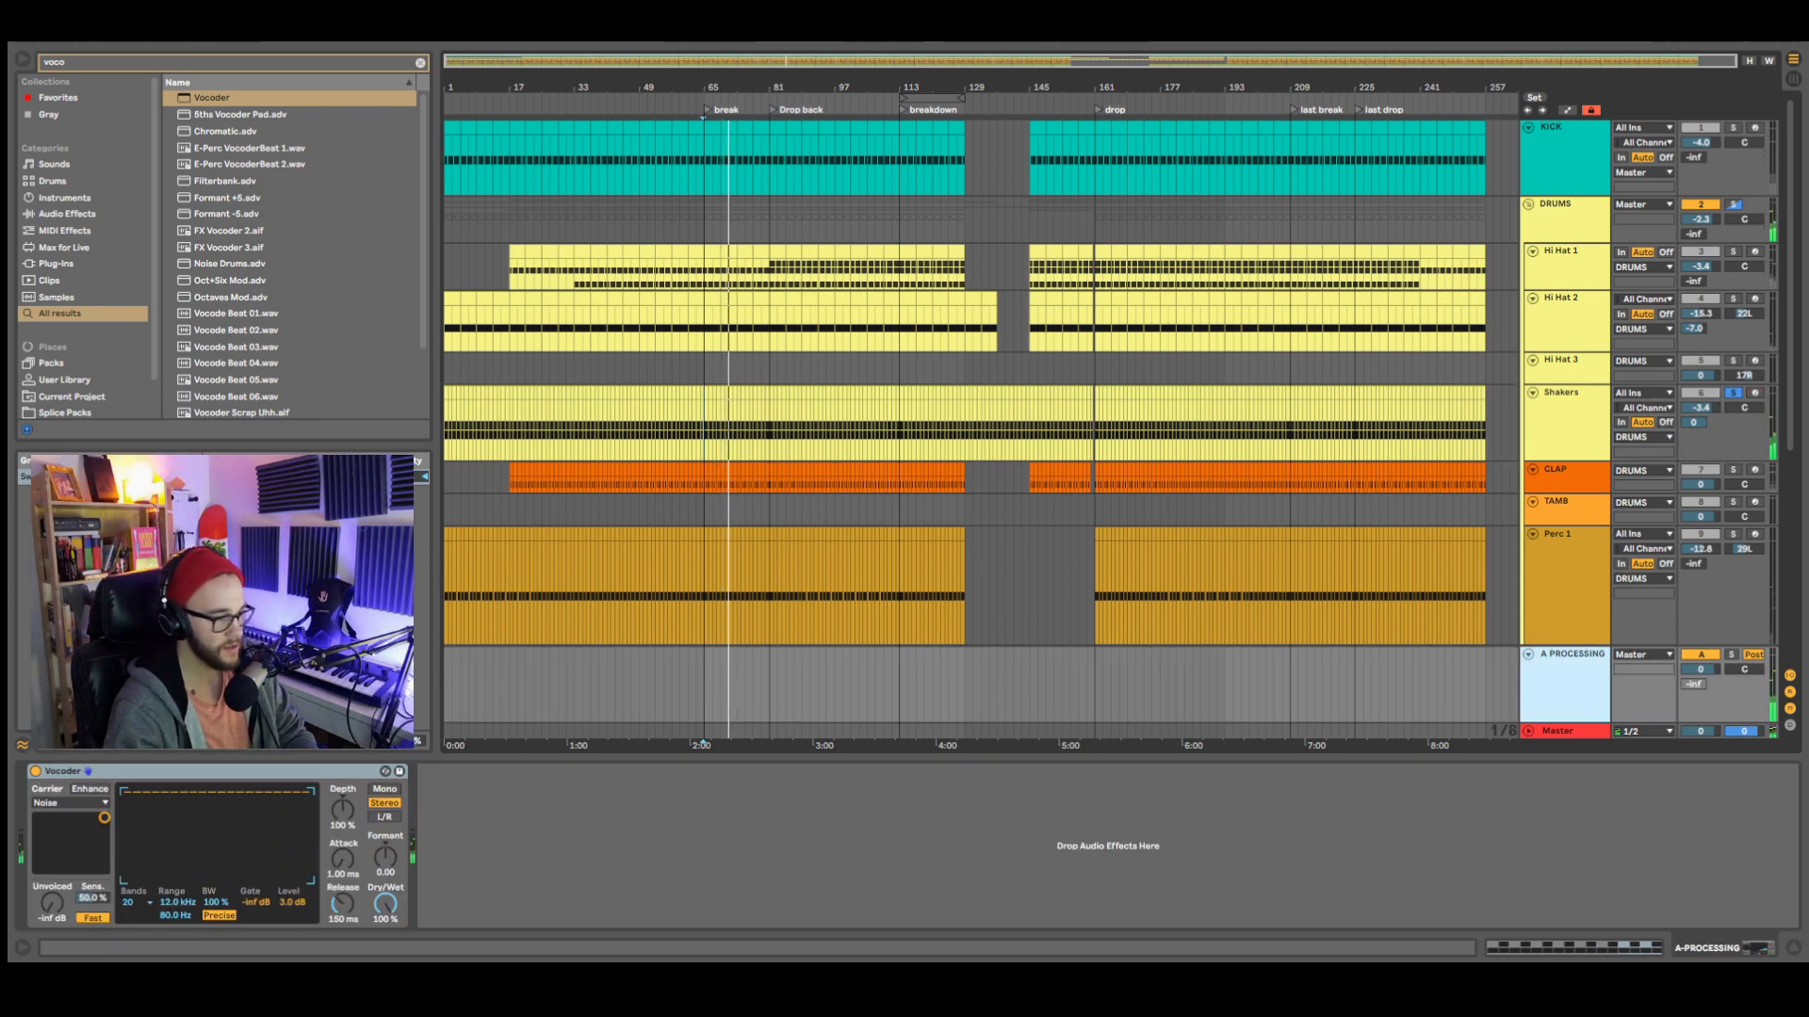
left_click(1699, 655)
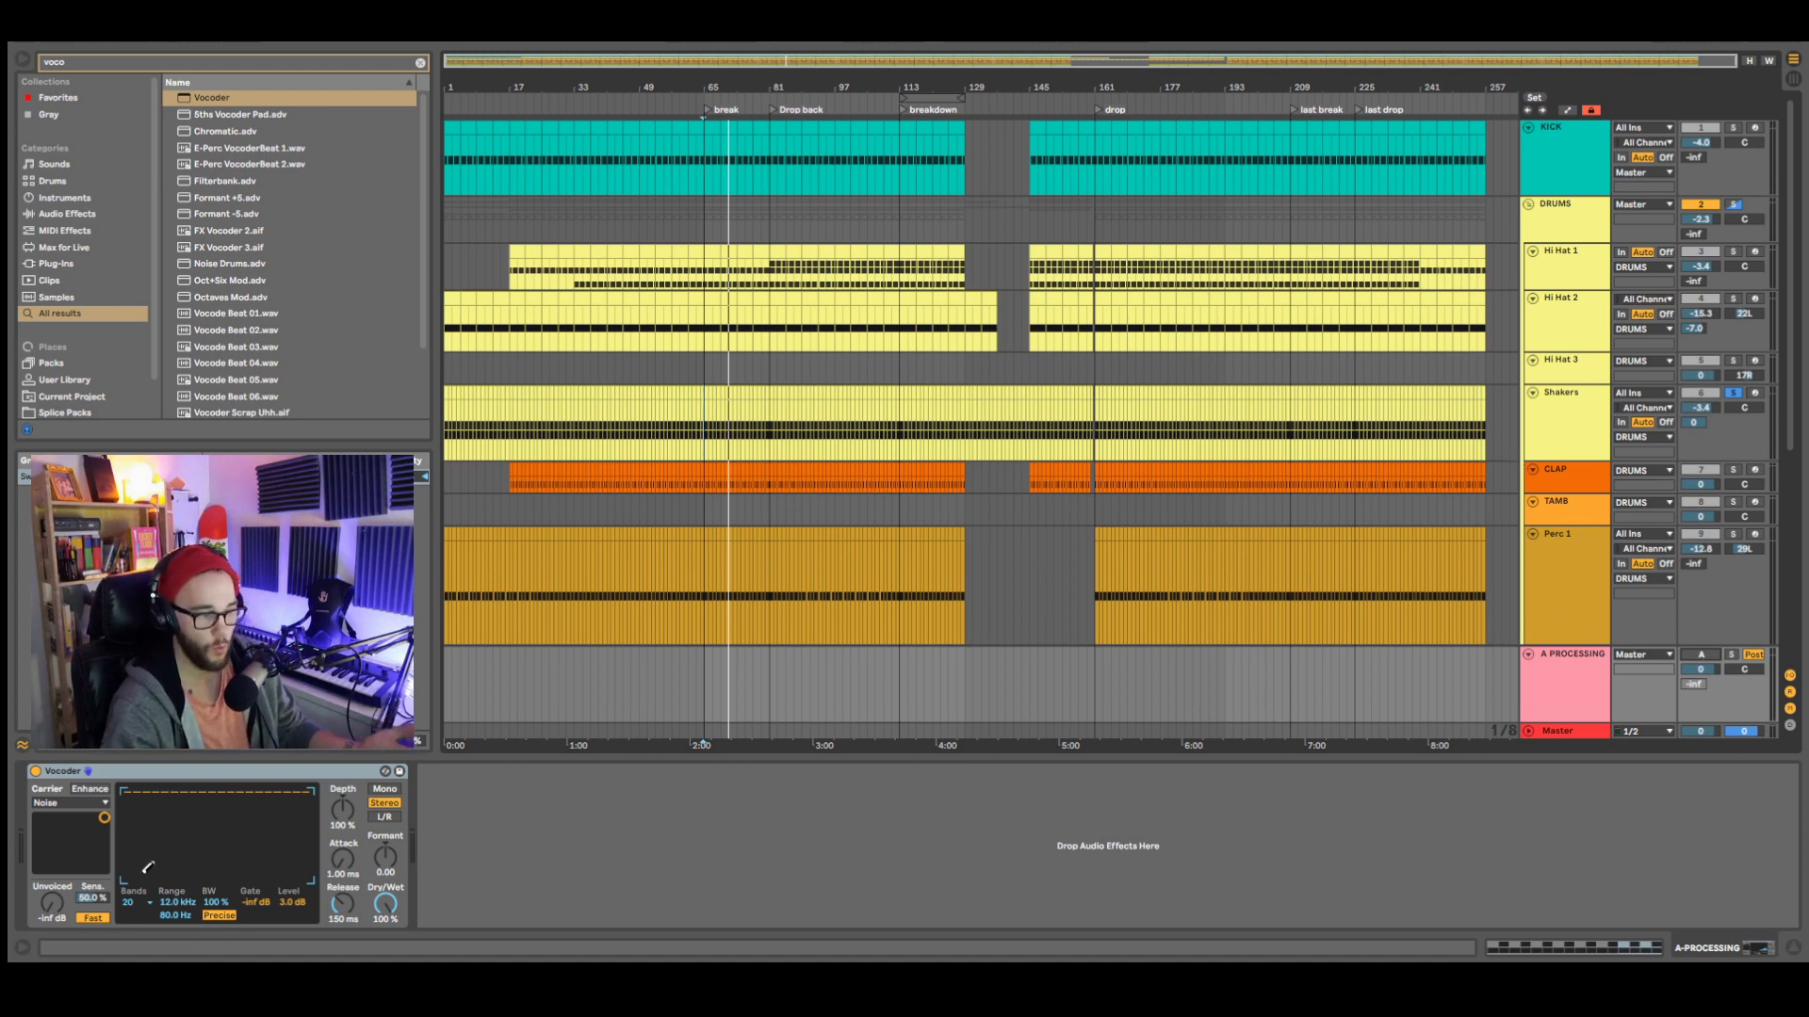
left_click_drag(153, 878, 191, 875)
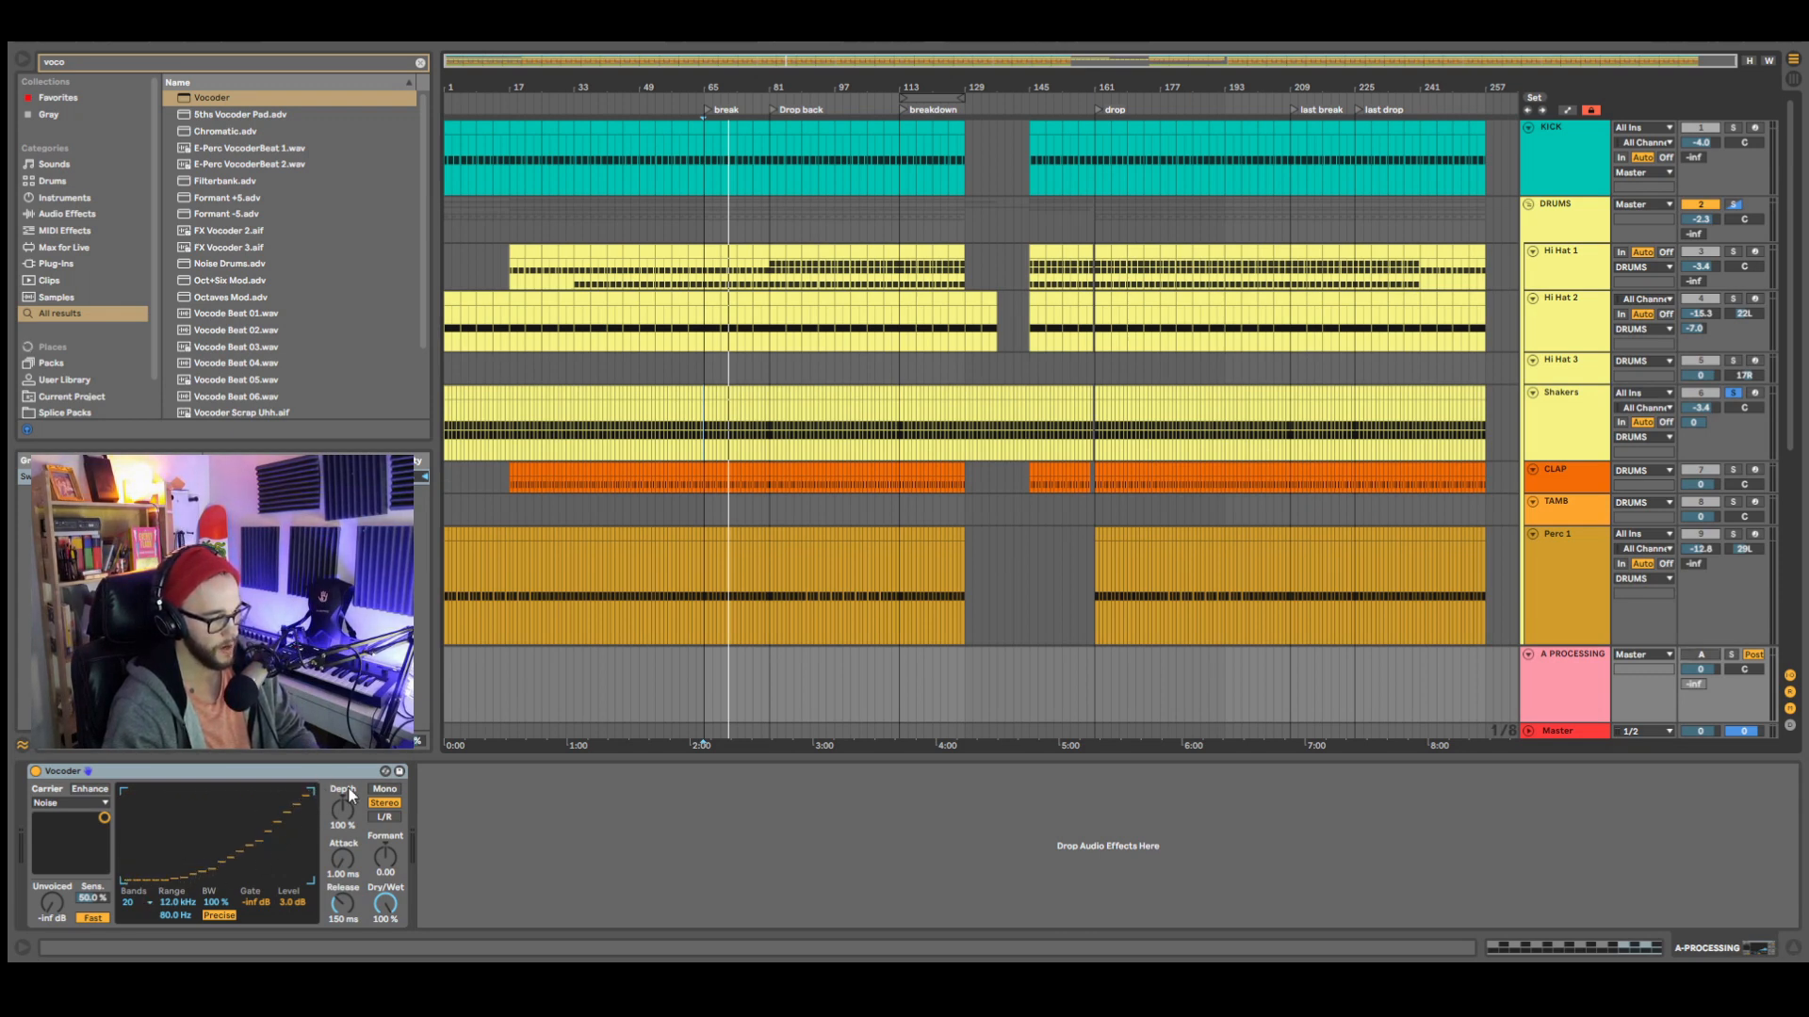
left_click(1701, 653)
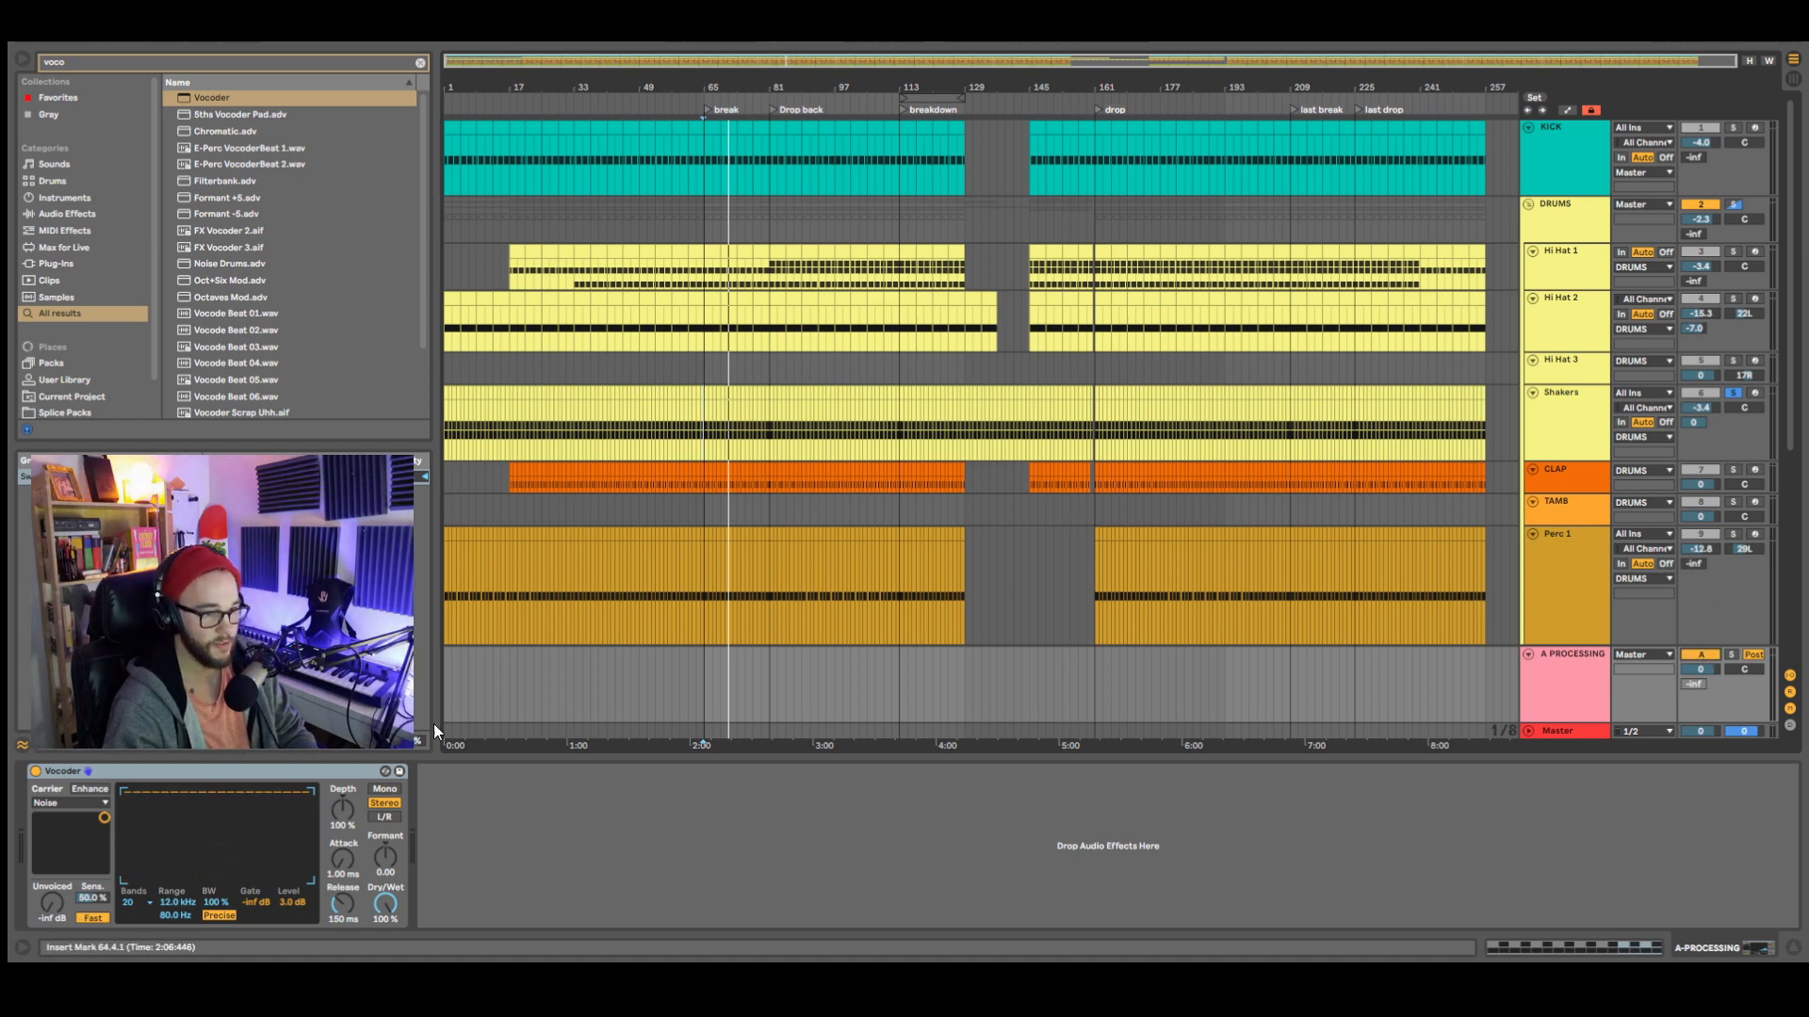
key("space")
mouse_move(124, 880)
left_mouse_down()
mouse_move(265, 855)
mouse_move(303, 808)
left_mouse_up()
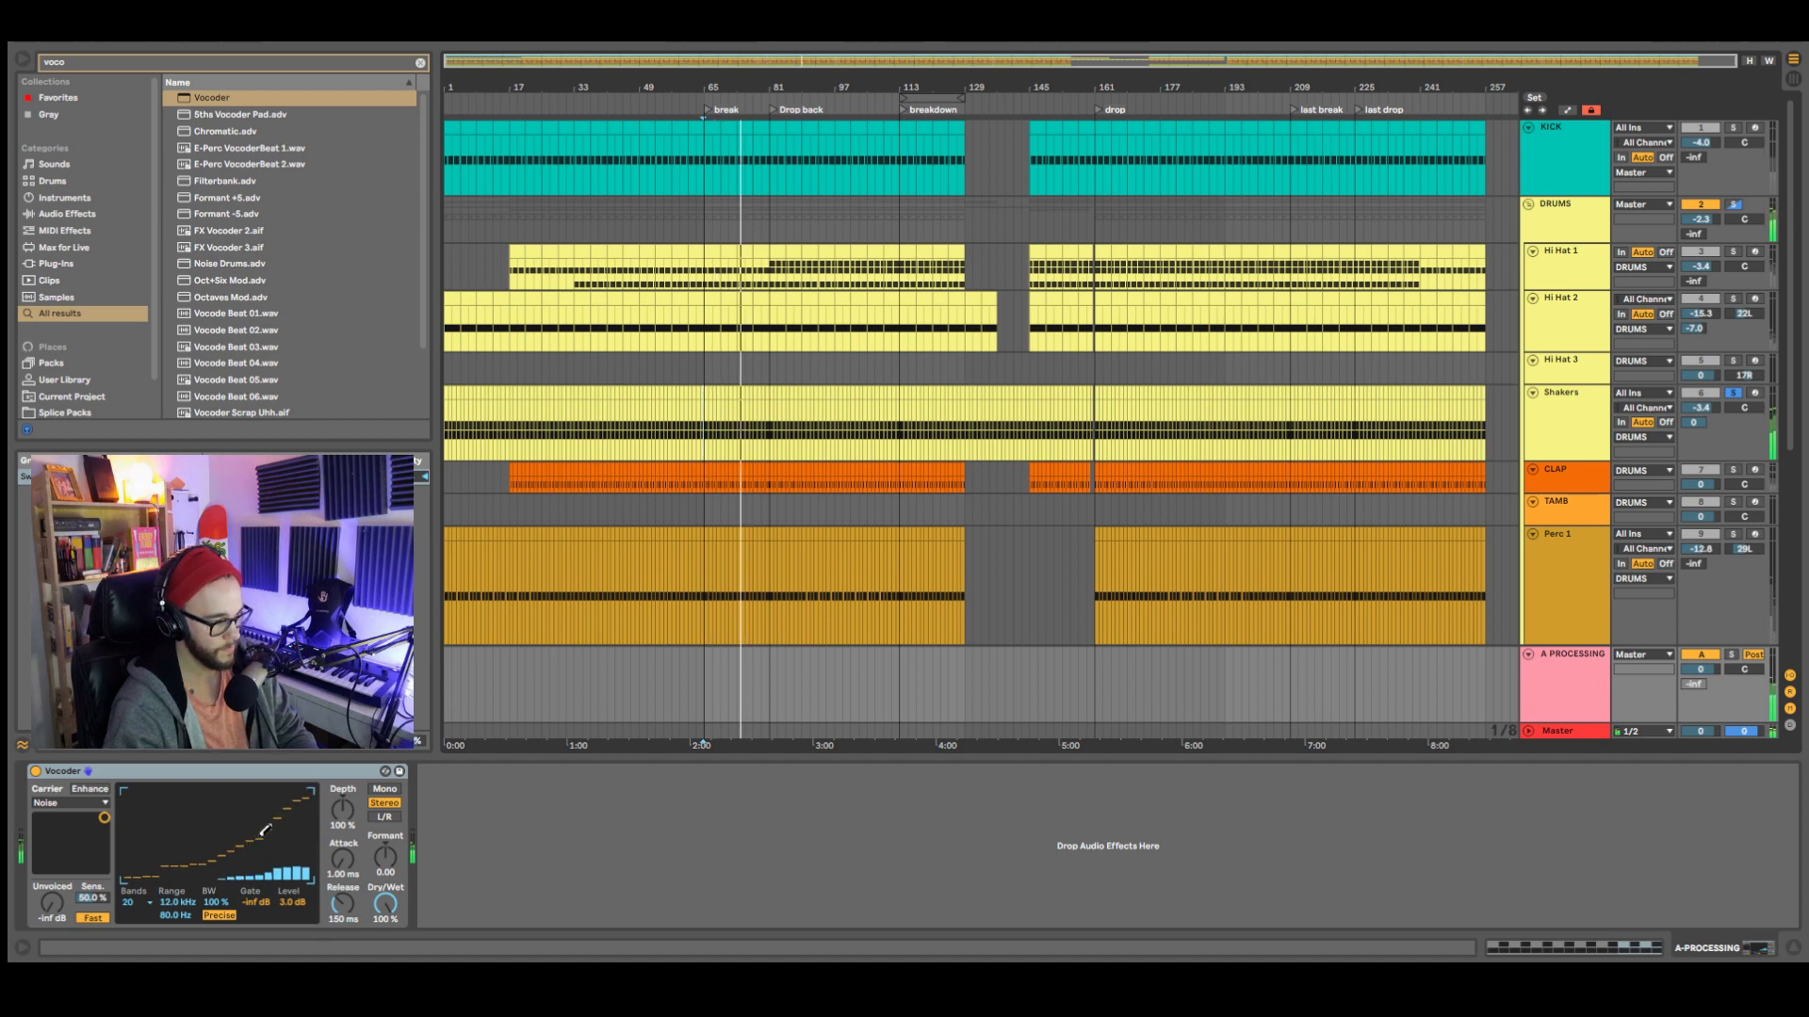
key("space")
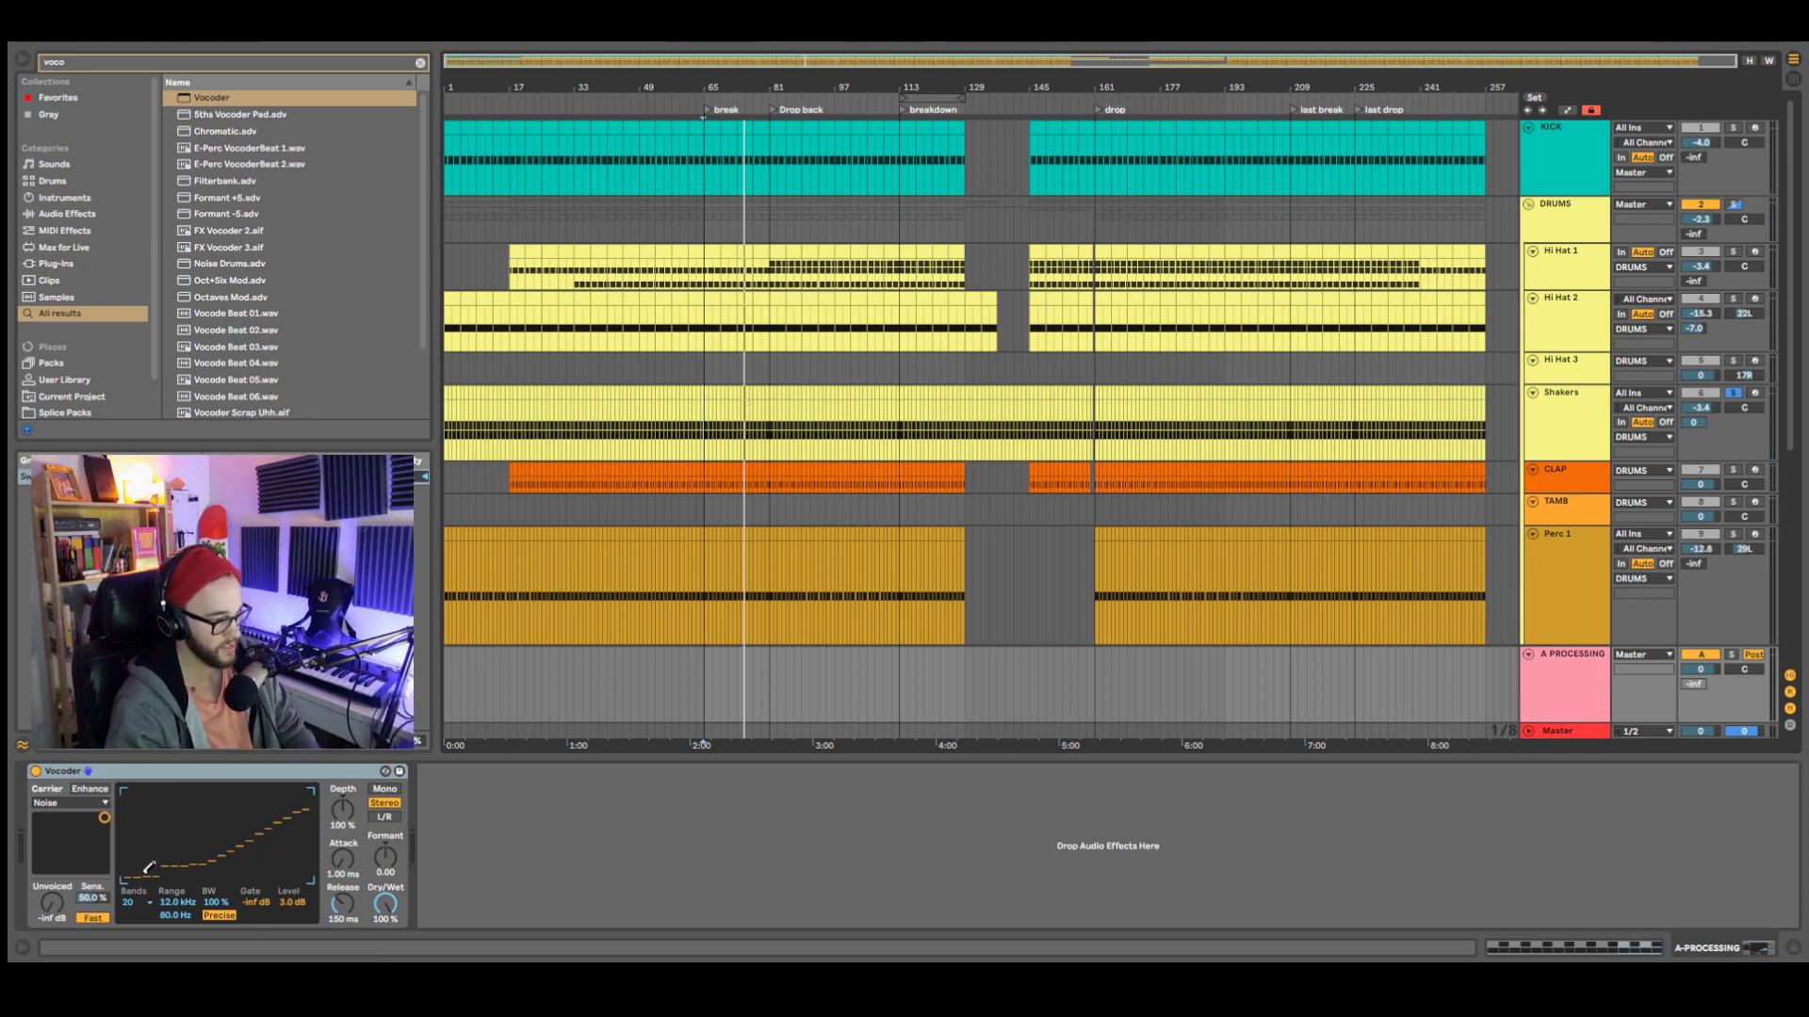
- Audition the Vocoder with 4 and 32 bands, and return the band count to 20
left_click_drag(139, 902, 136, 951)
key("space")
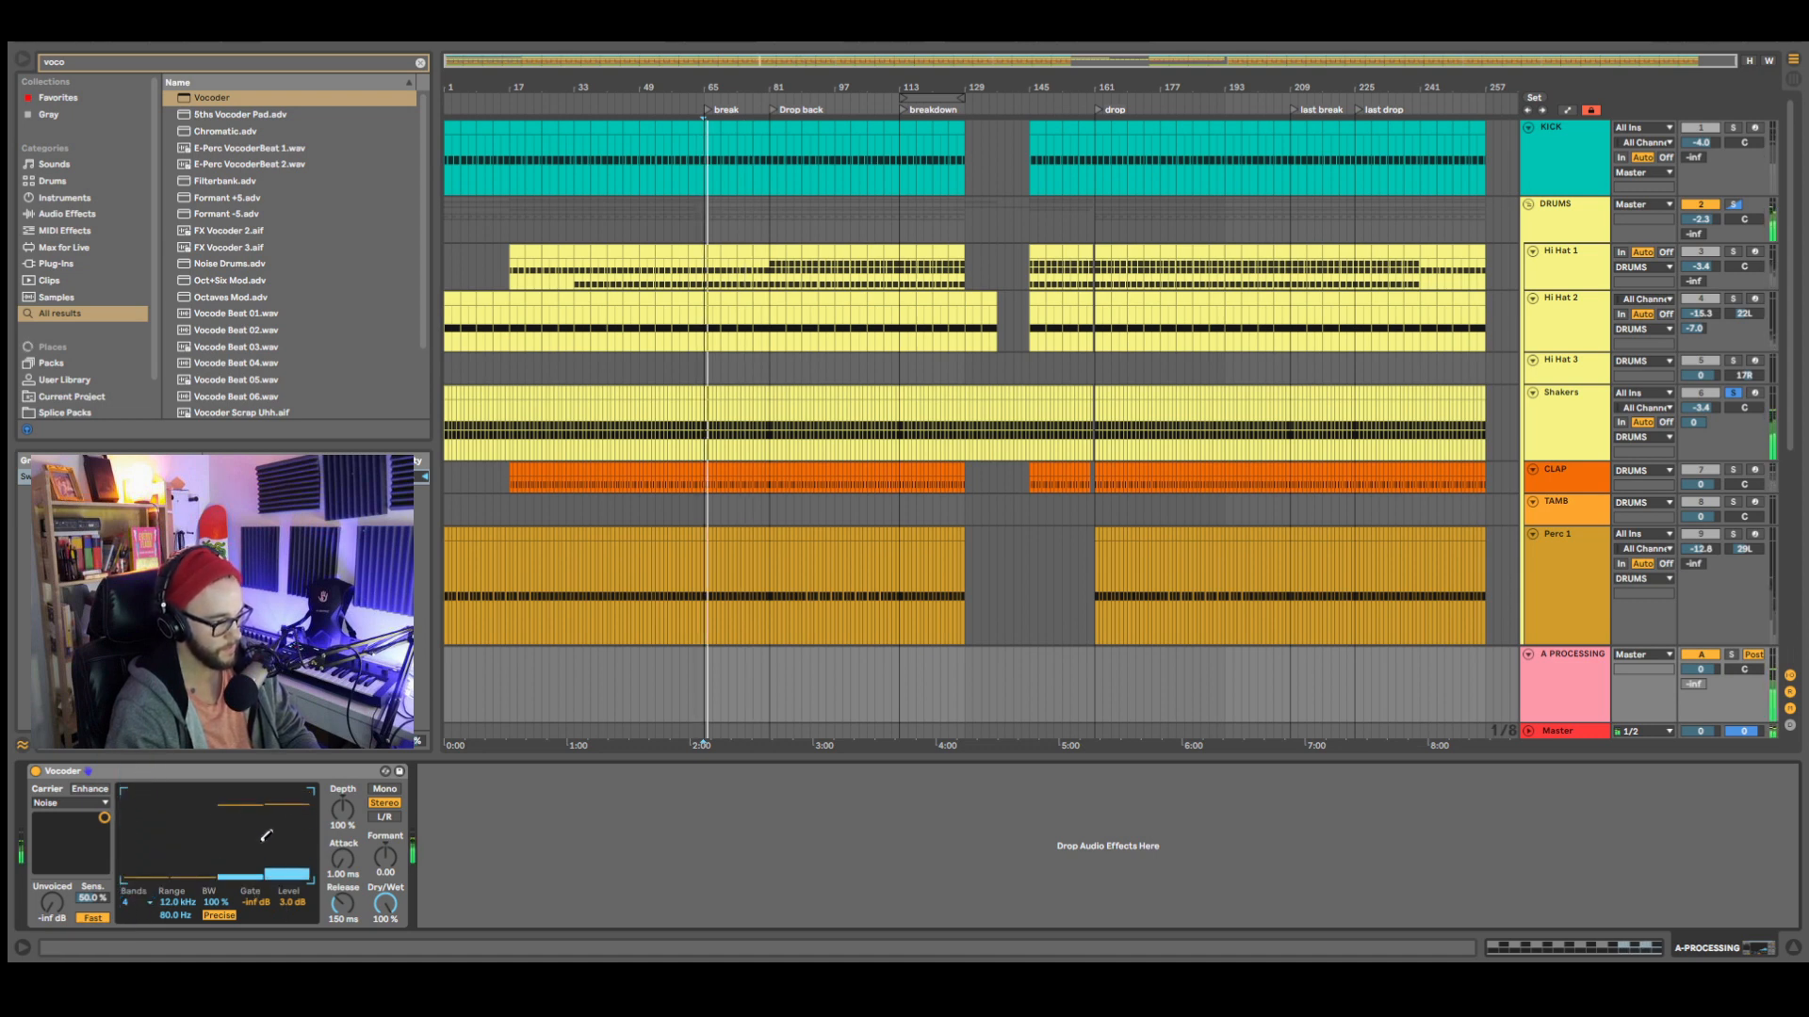
left_click(131, 905)
left_click(141, 876)
left_click(134, 901)
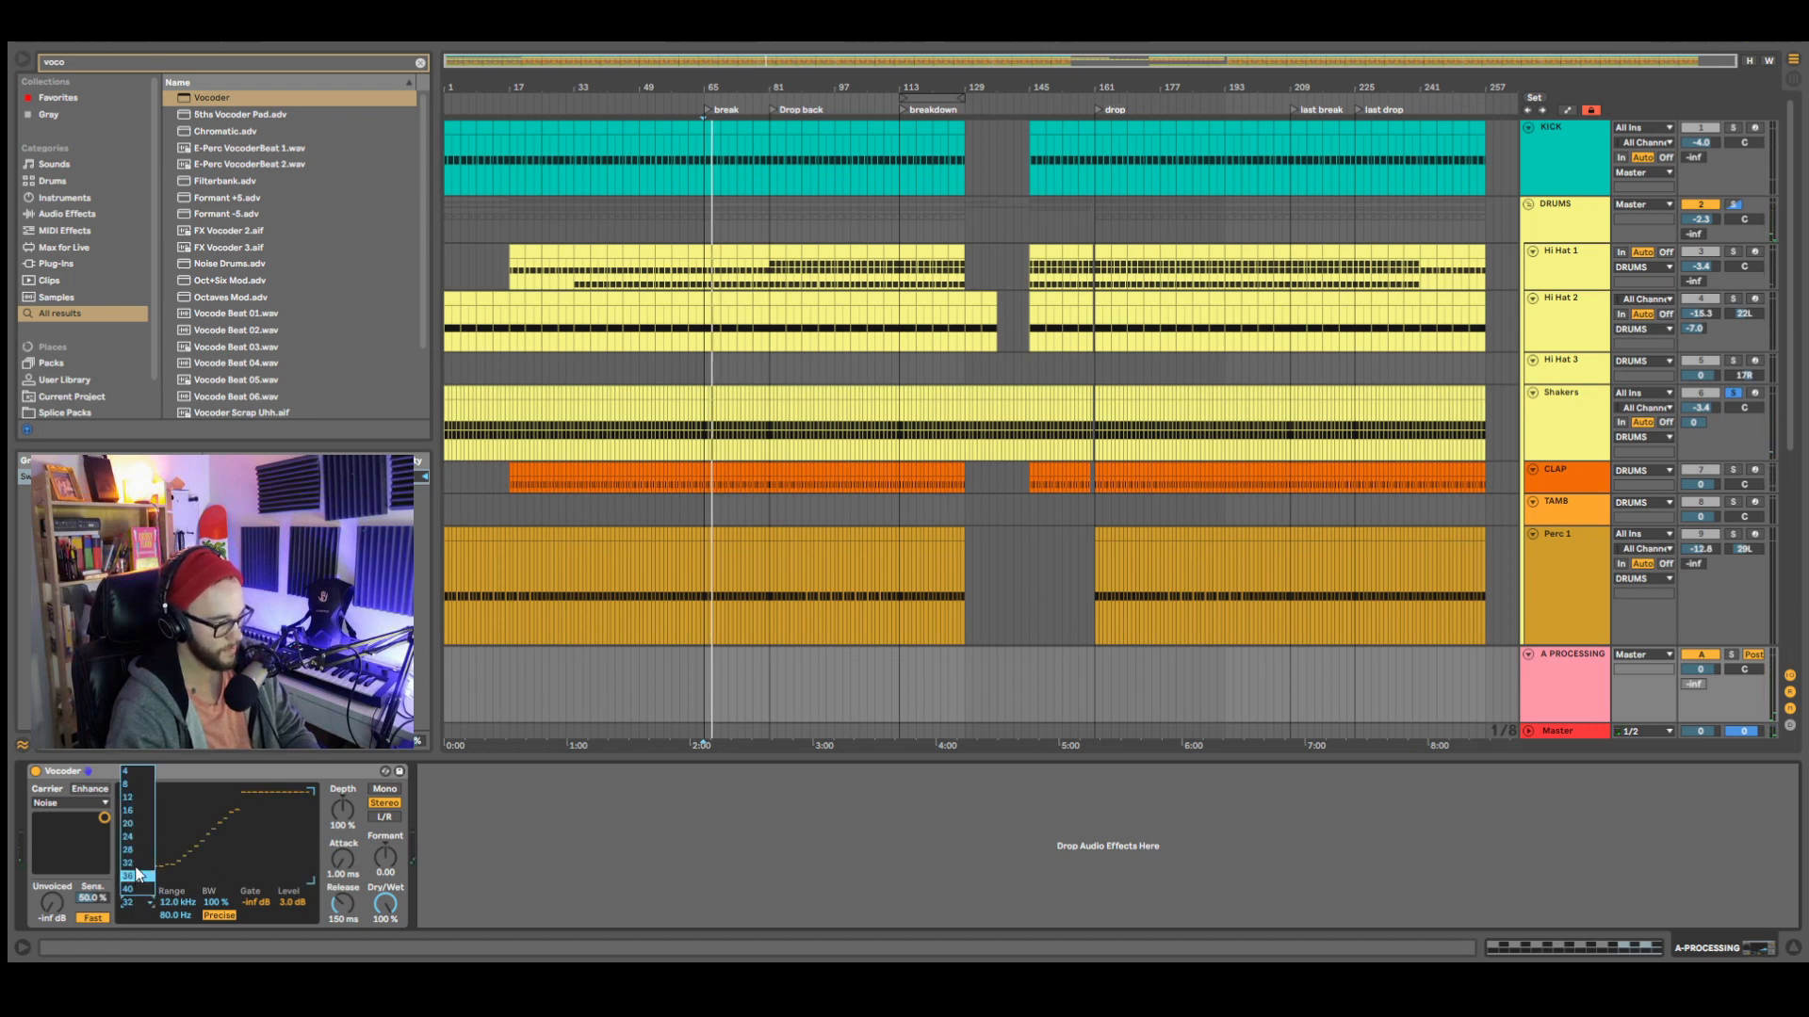
left_click(134, 824)
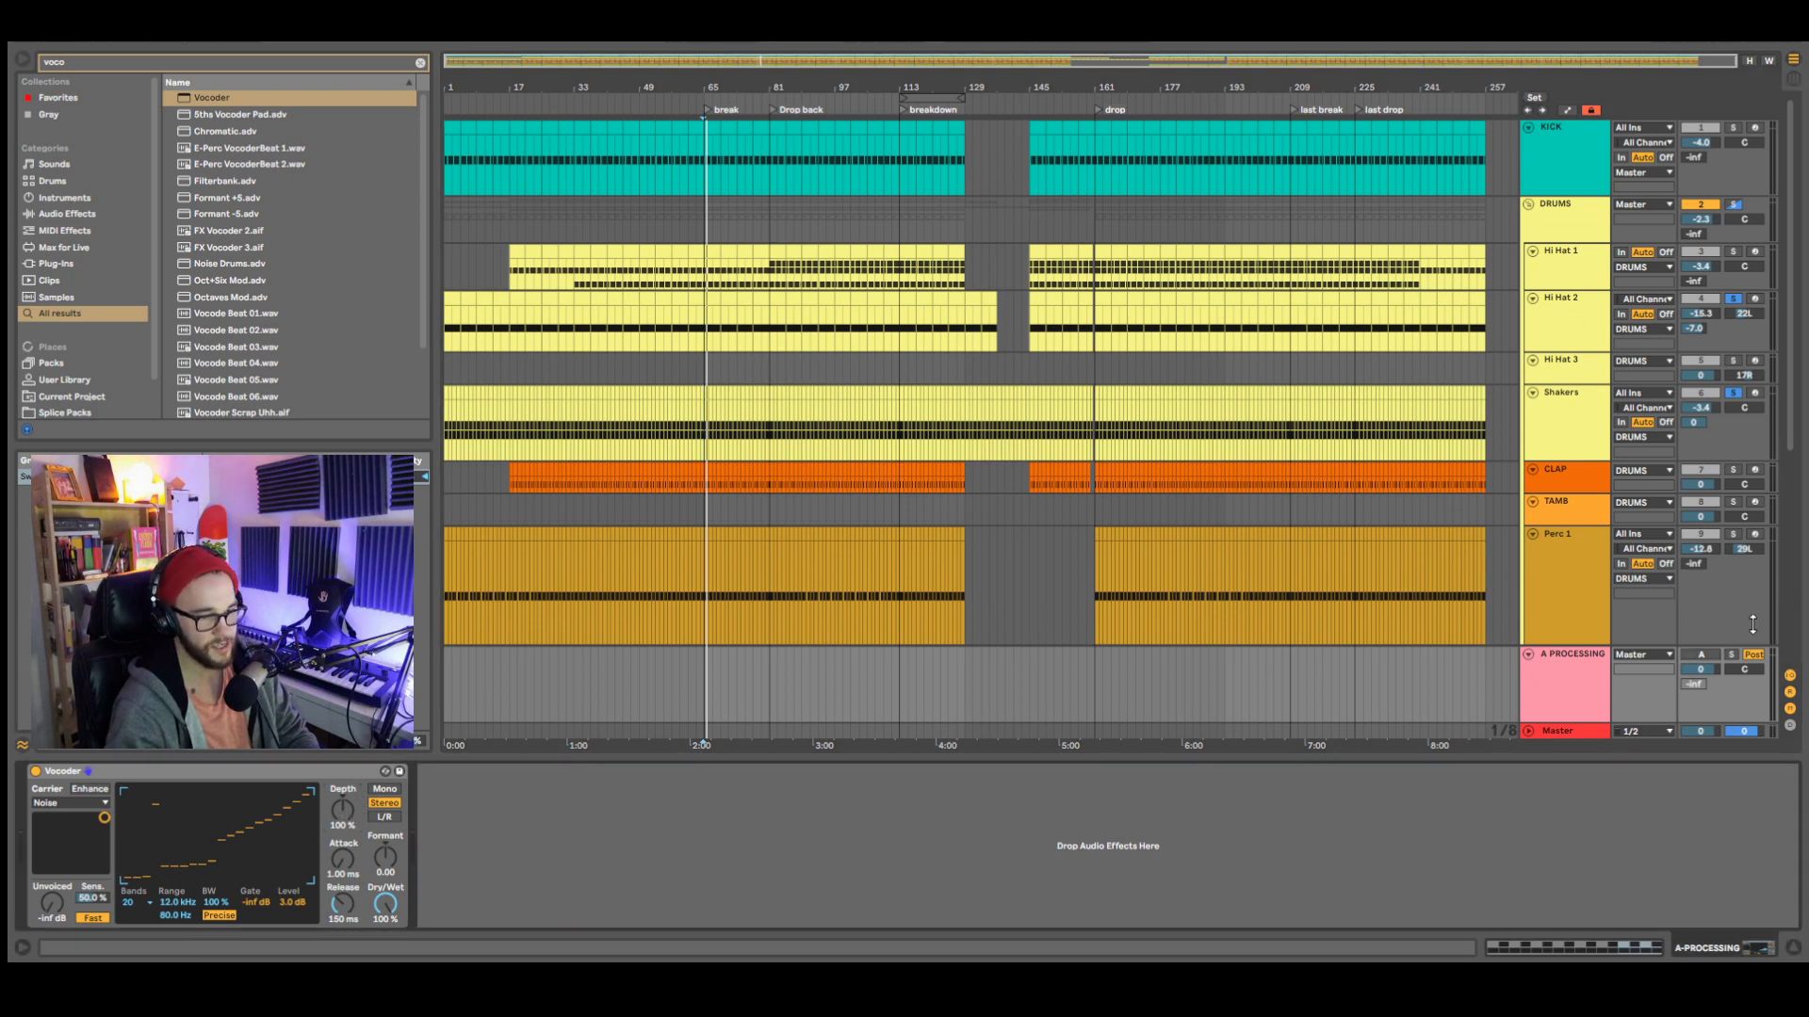
- Reactivate the A-PROCESSING return and reduce the Vocoder's depth to 64% while Hi Hat 2 and Shakers play
left_click(1703, 654)
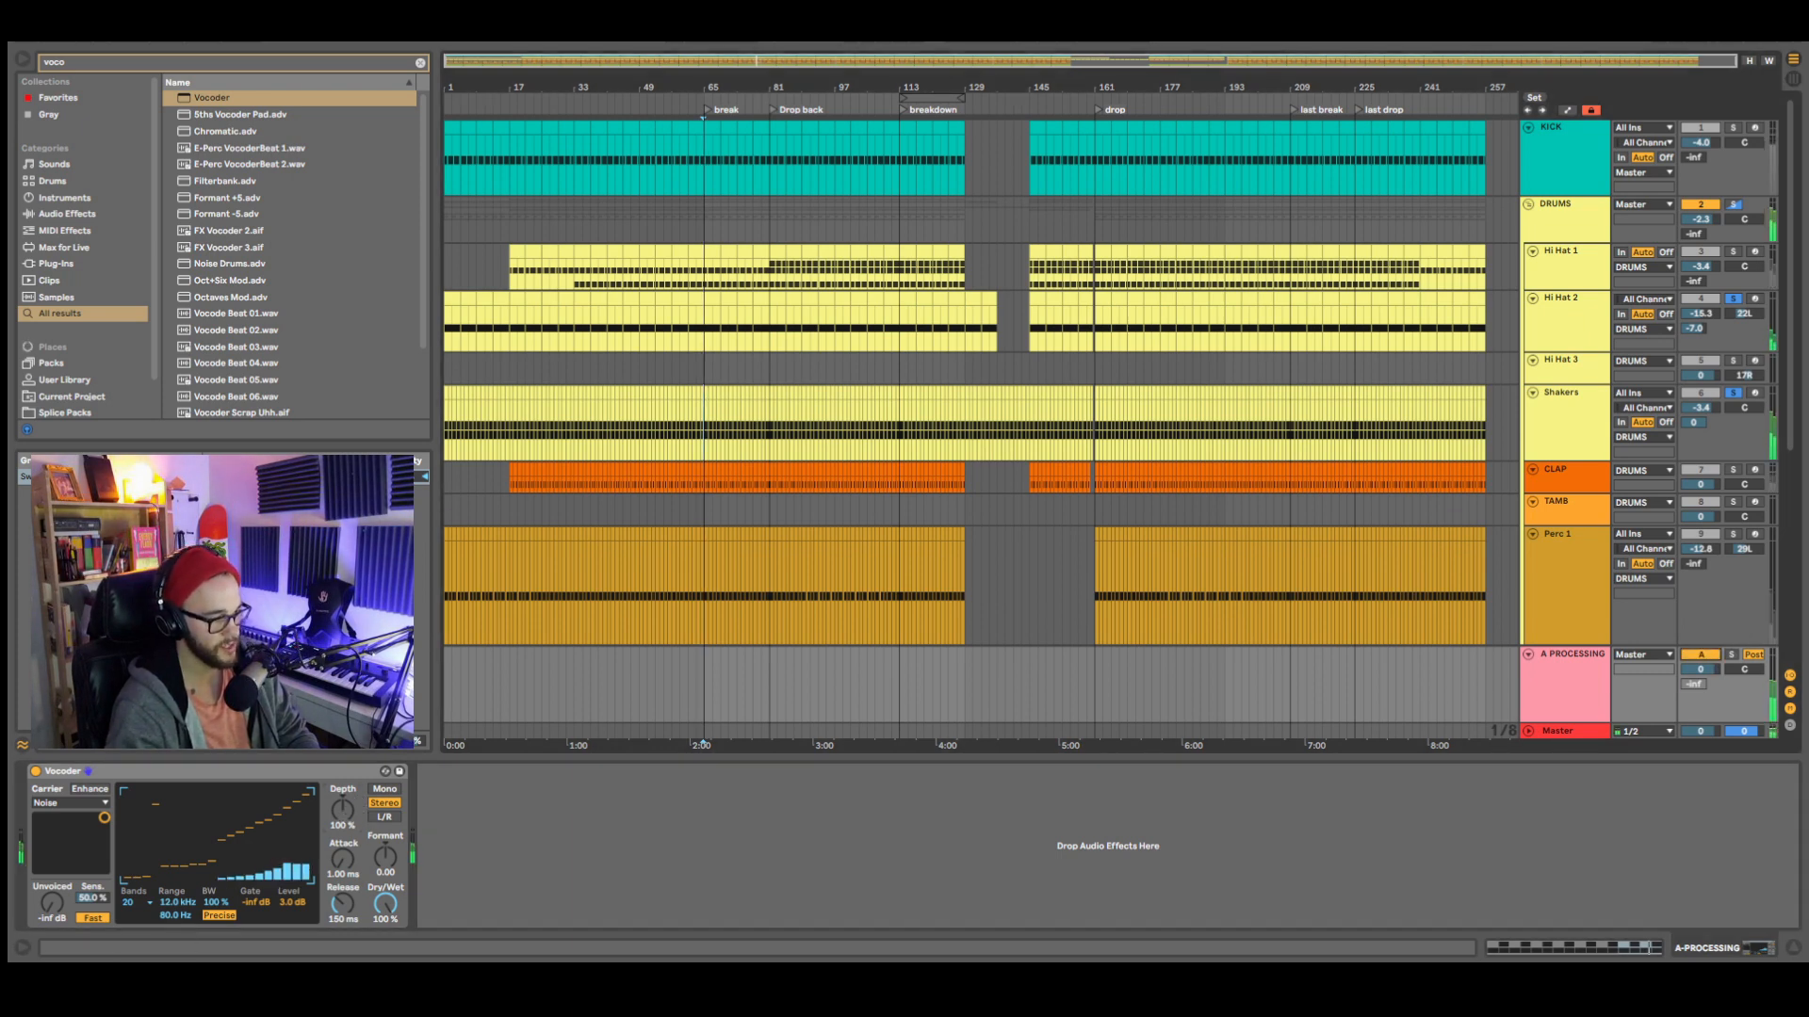
left_click_drag(342, 810, 342, 840)
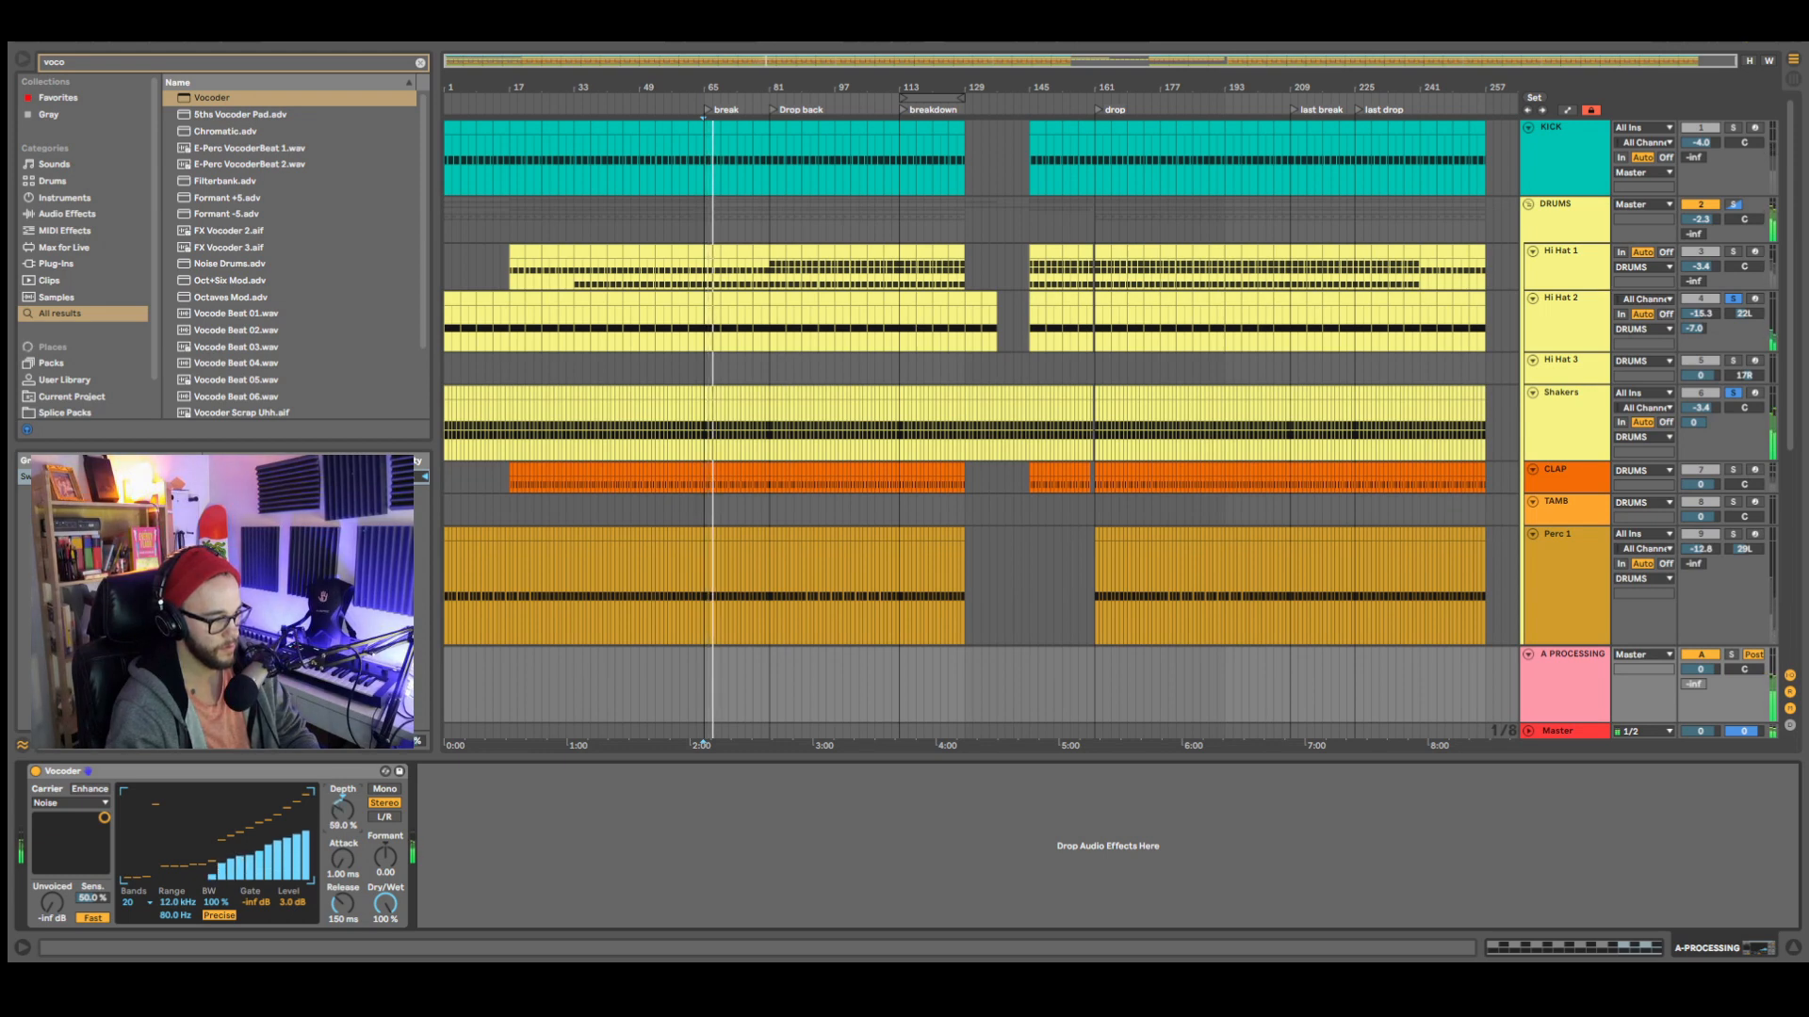
left_click_drag(342, 811, 342, 809)
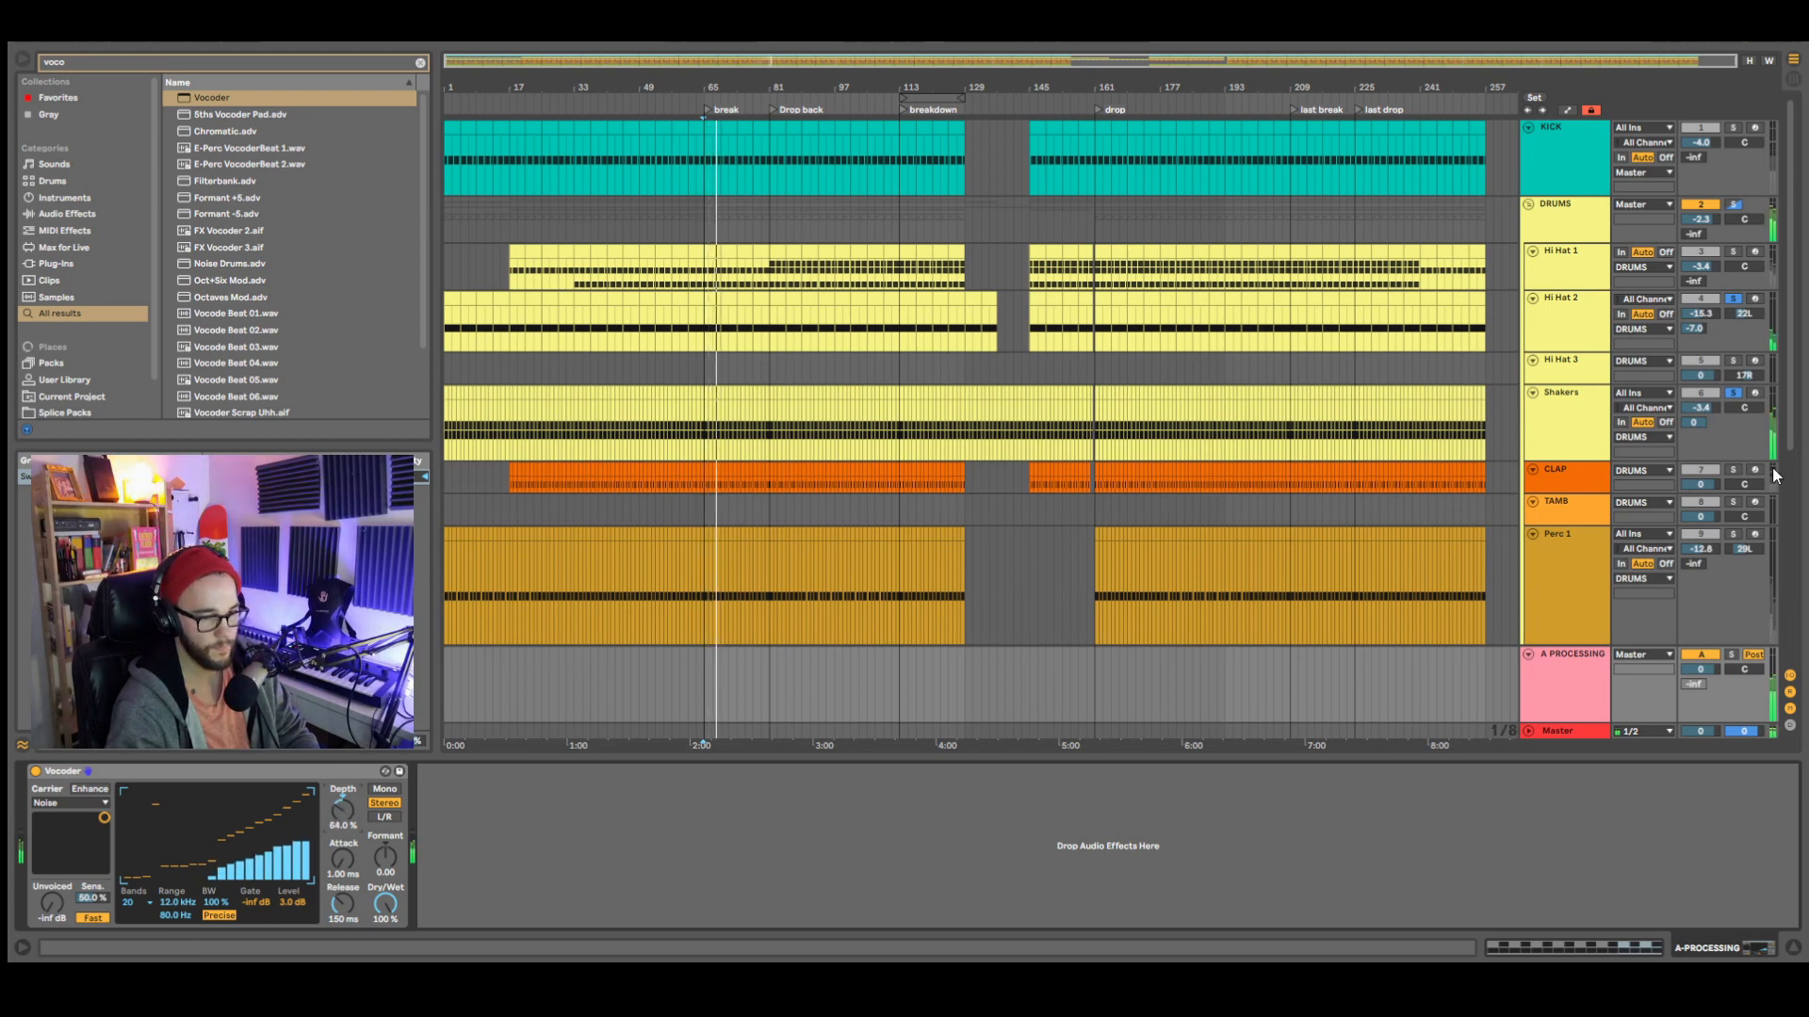
- Take the drum tracks out of solo and lower the A-PROCESSING volume, comparing the full mix with the return muted and active
left_click(1733, 393)
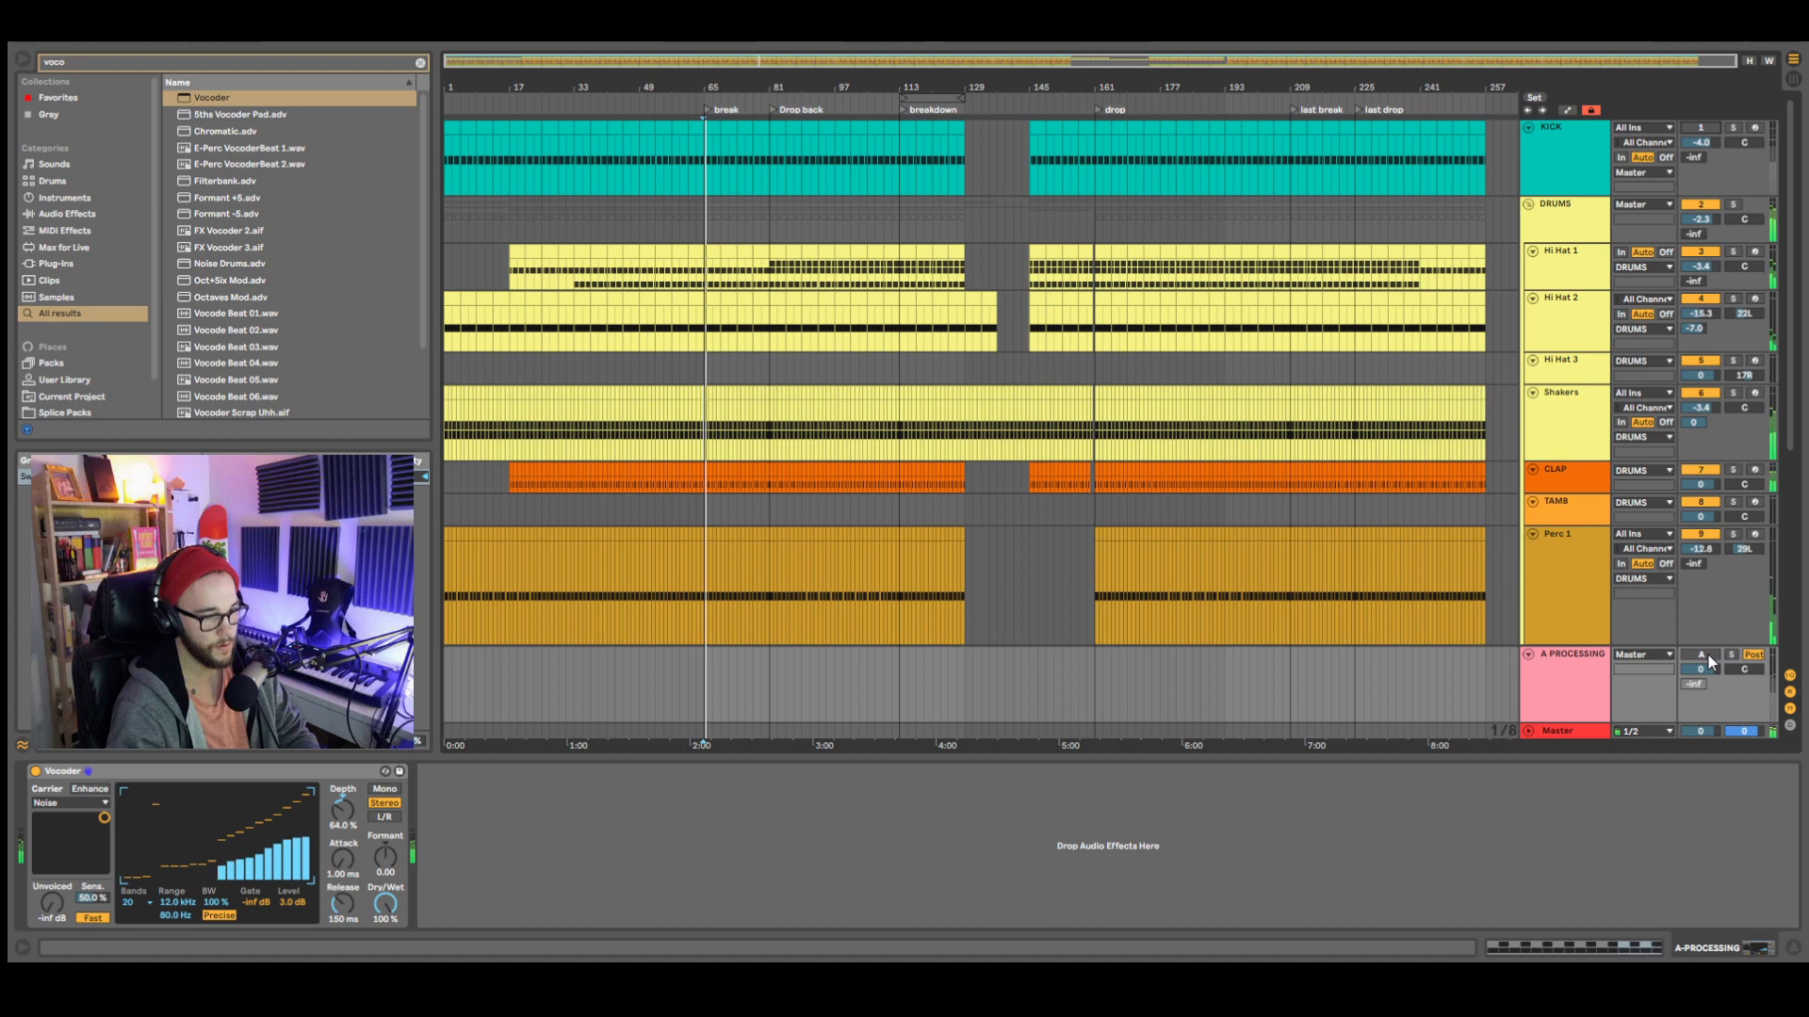
left_click(1701, 654)
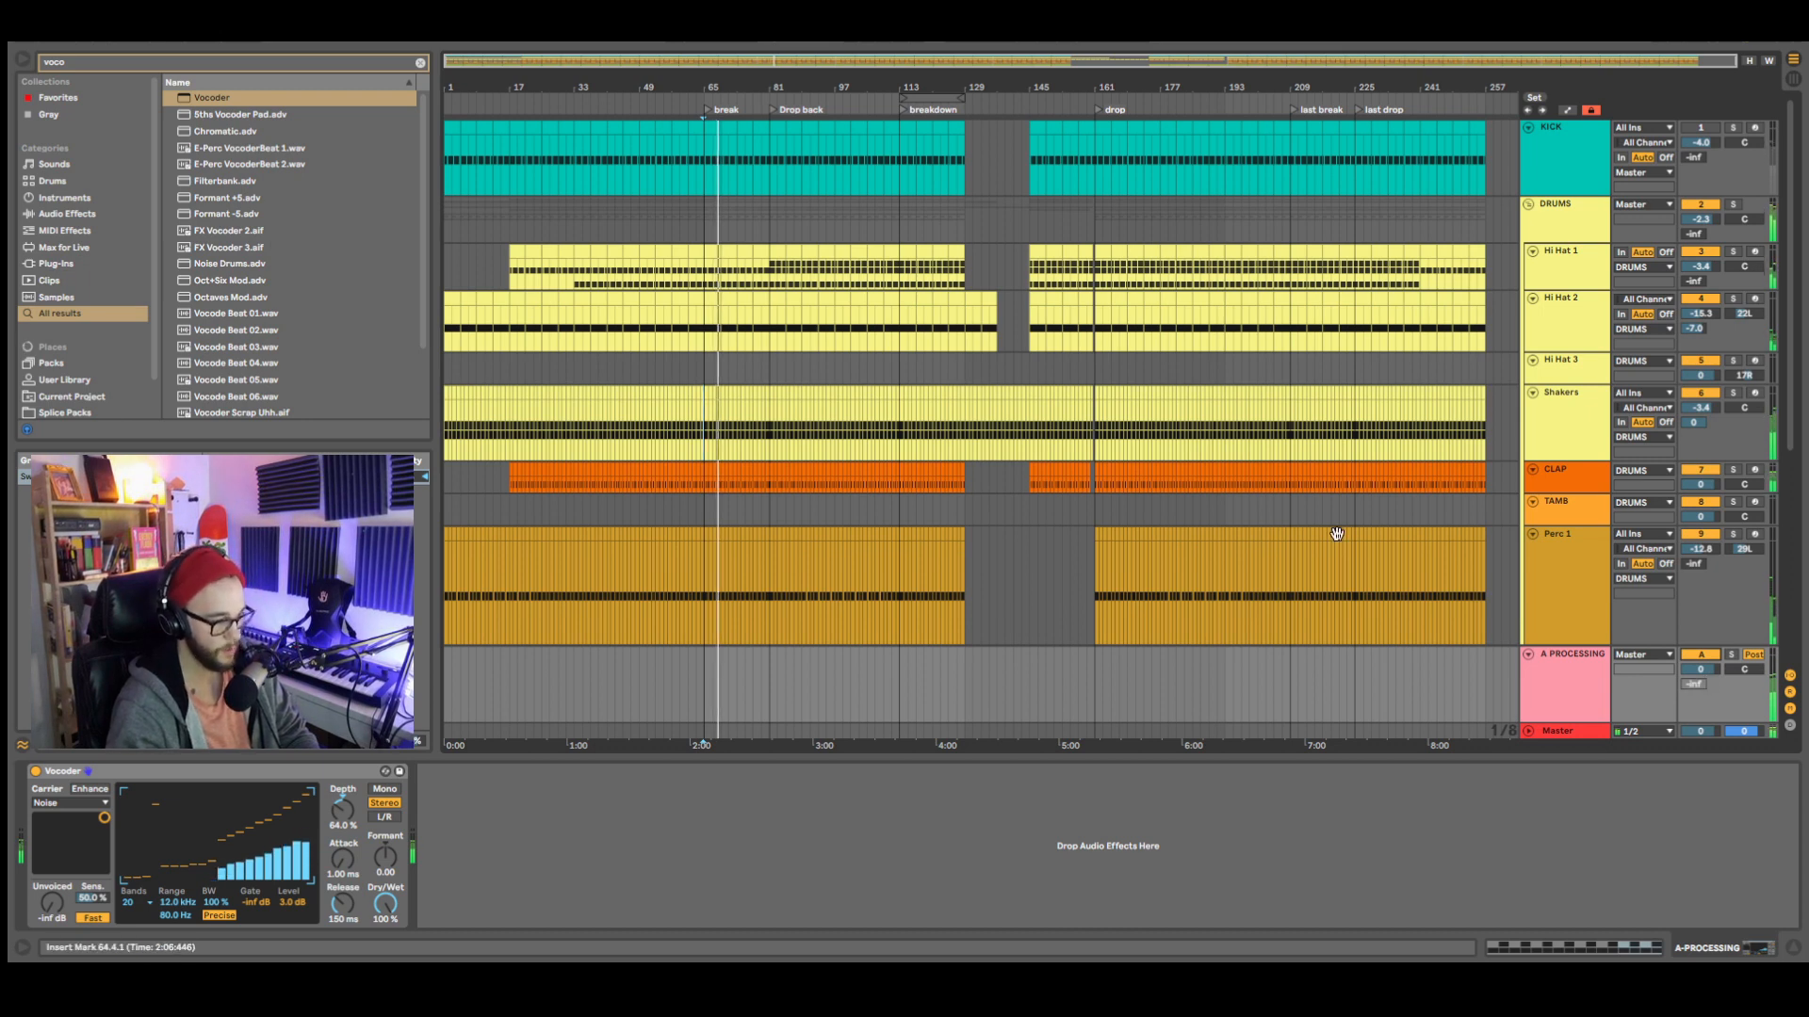
left_click_drag(1701, 668, 1700, 682)
key("space")
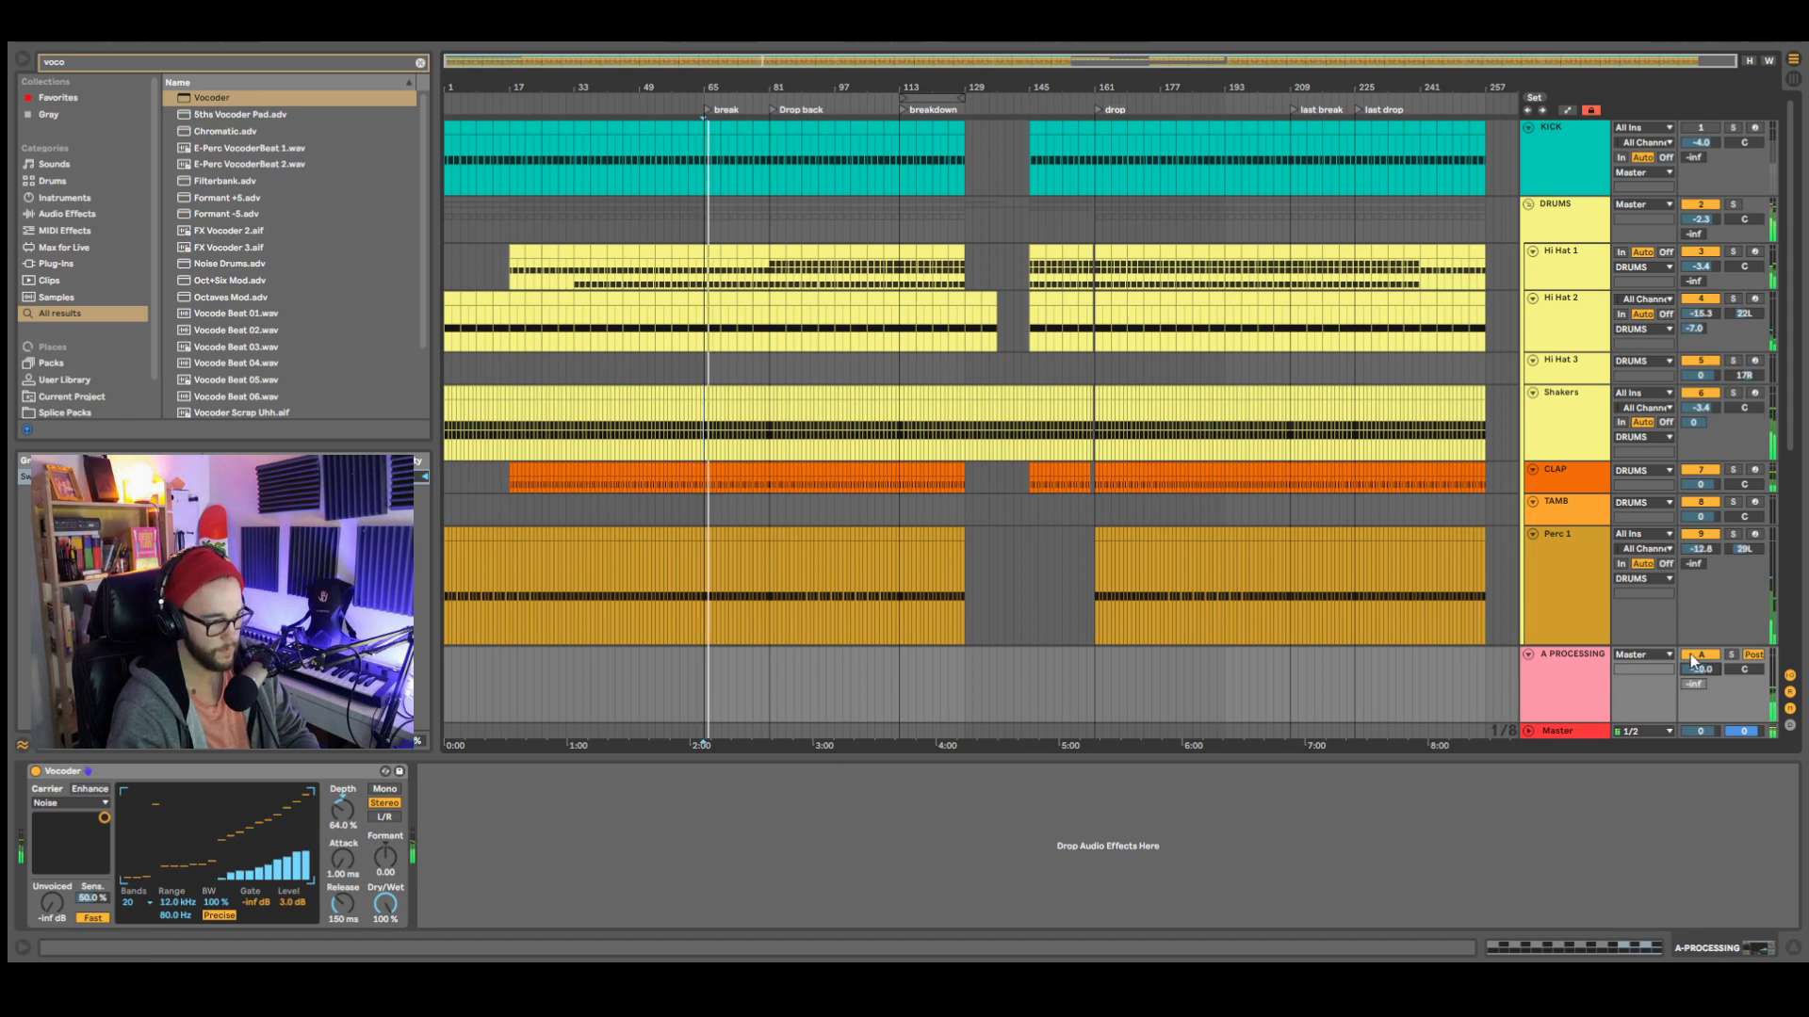
left_click(1701, 655)
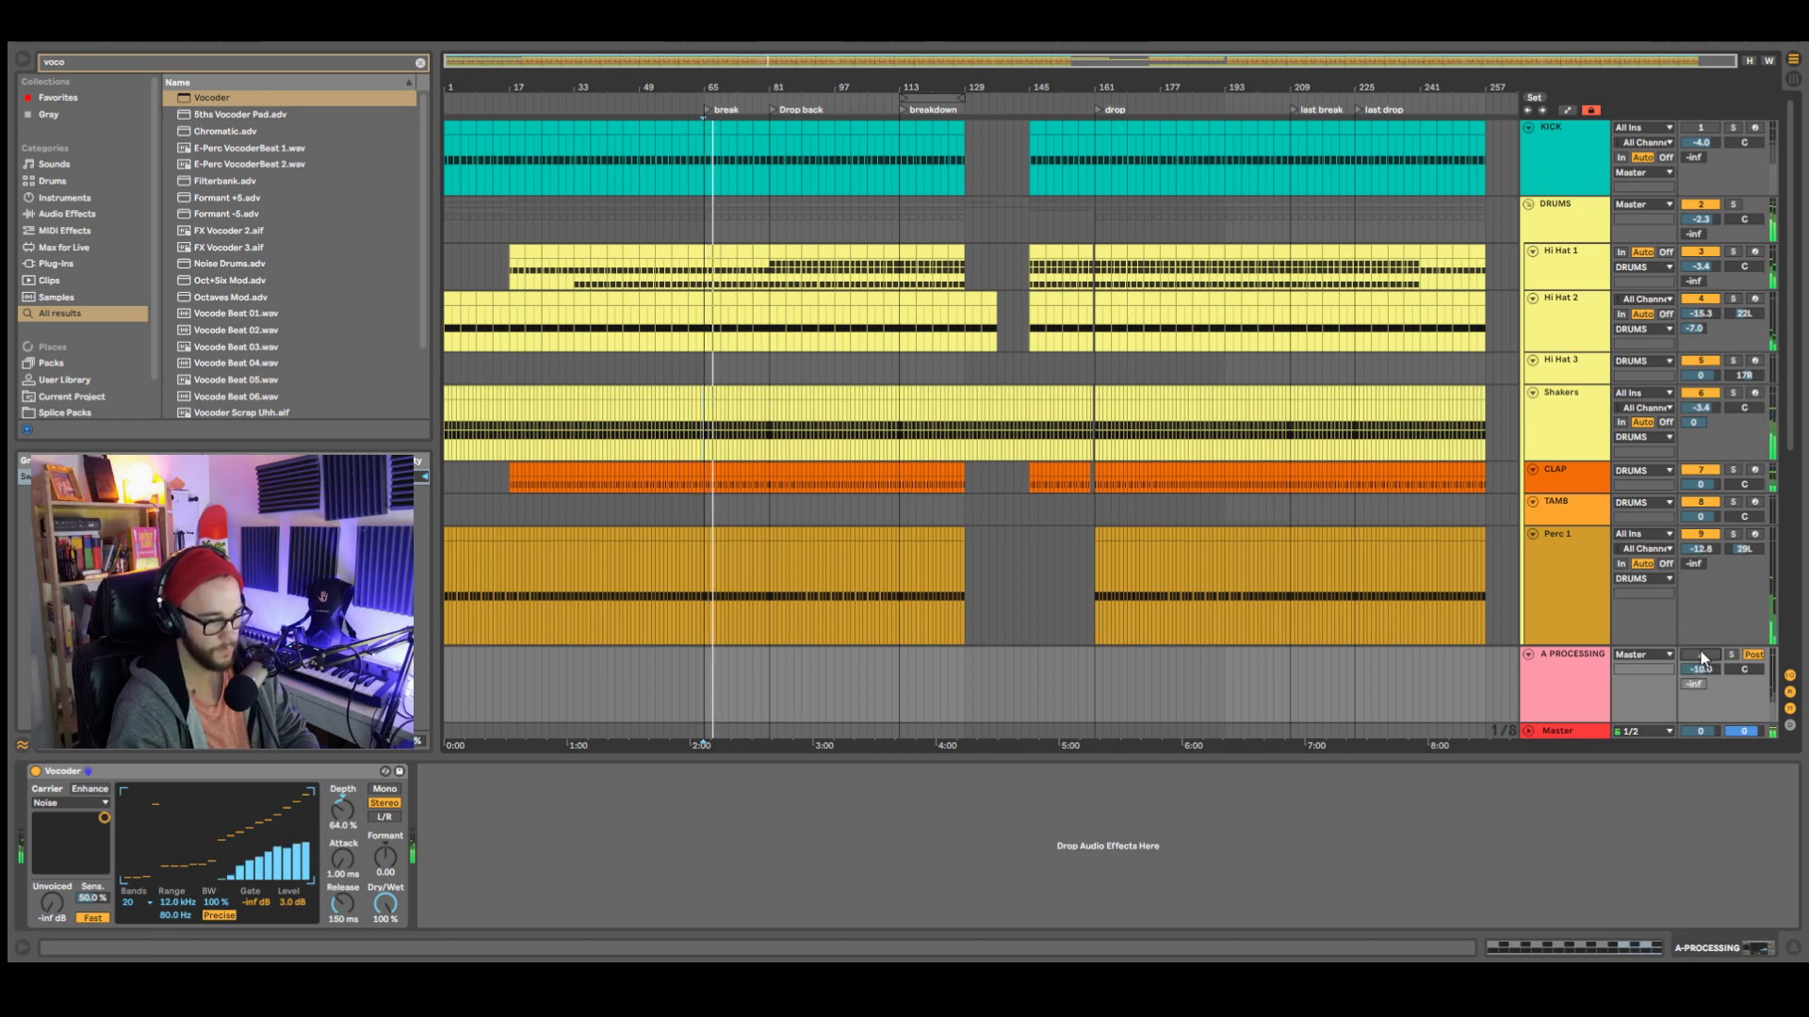
left_click(1701, 655)
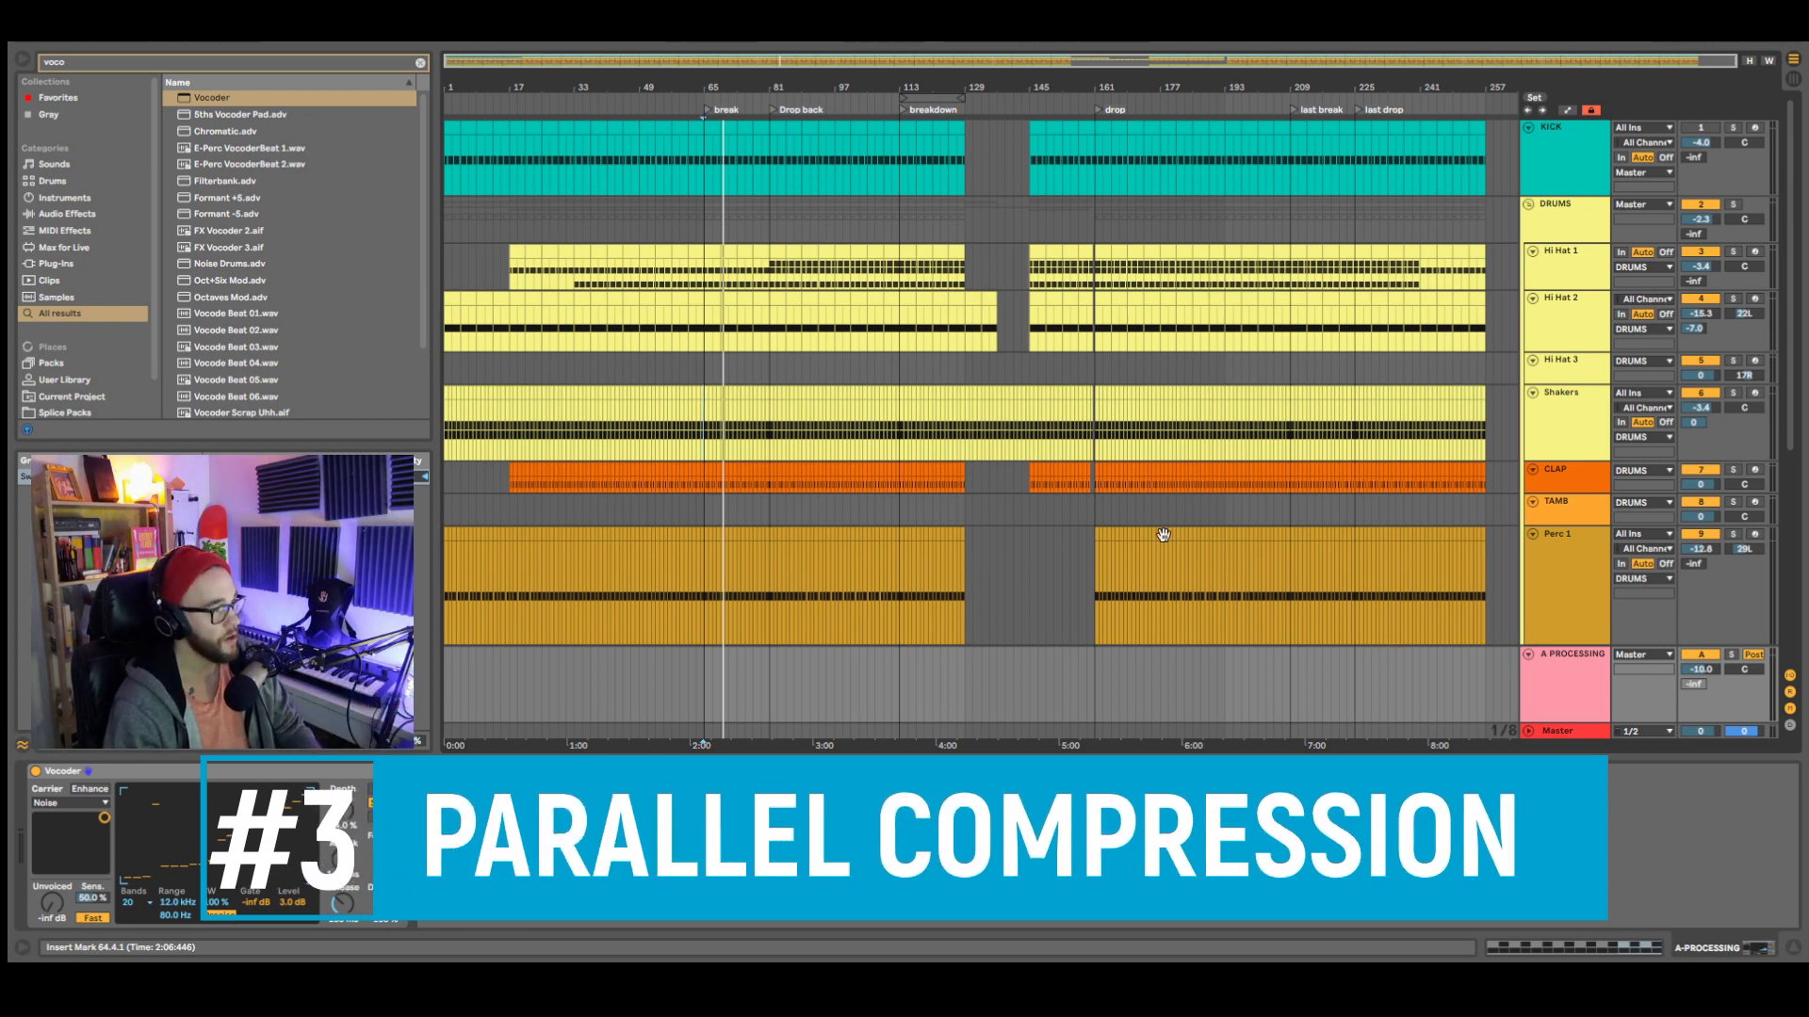
- Replace the Vocoder on the A-PROCESSING return with a Compressor, searching the browser for "comp"
left_click(416, 68)
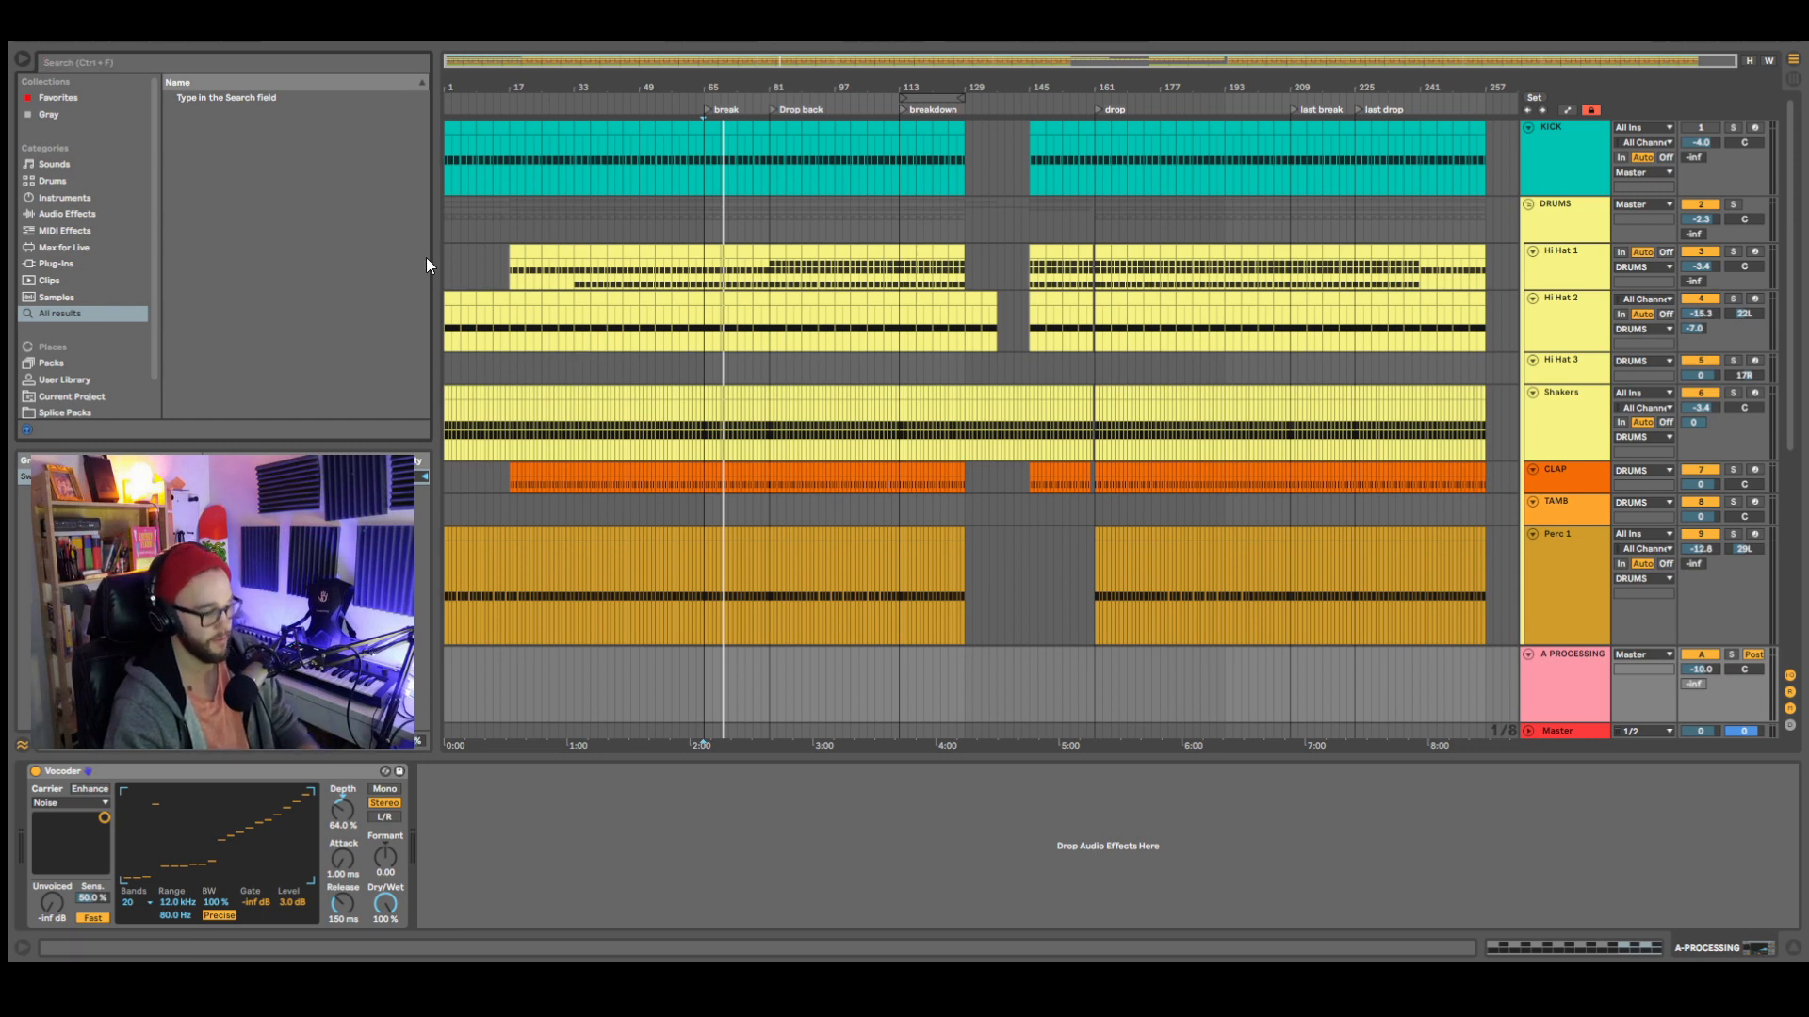
type("comp")
left_click_drag(213, 98, 396, 800)
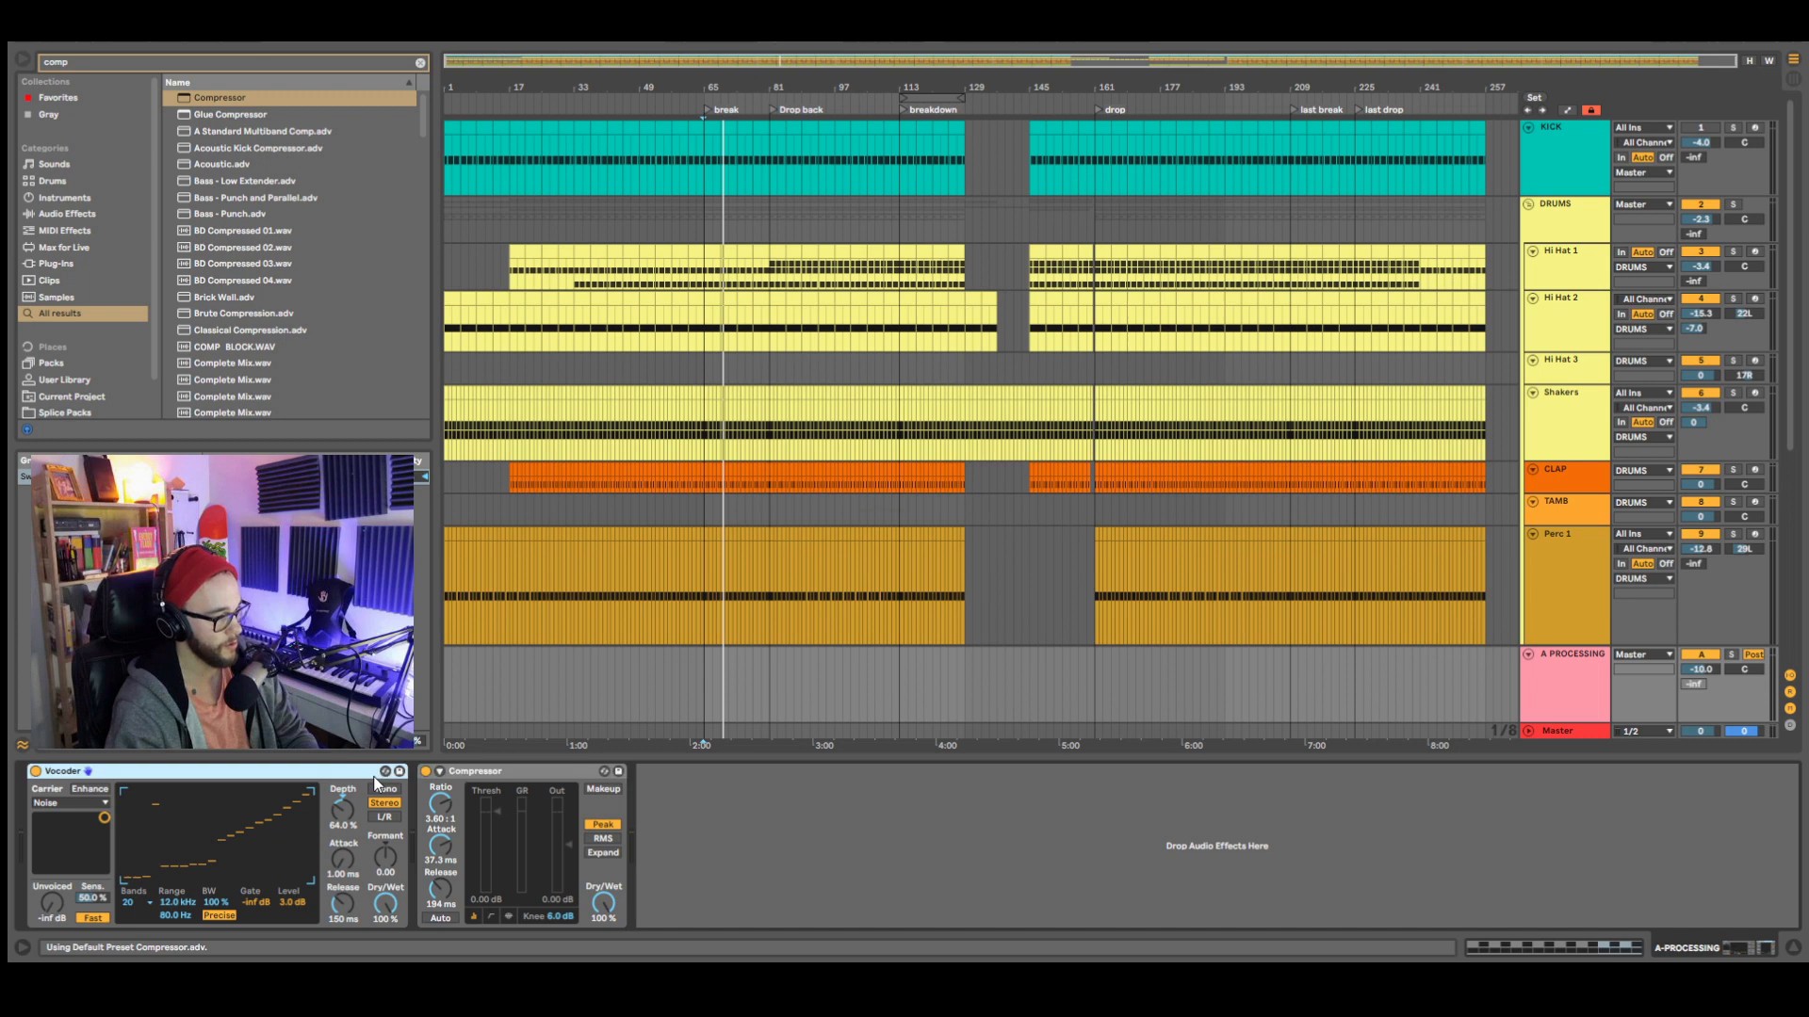
key("Delete")
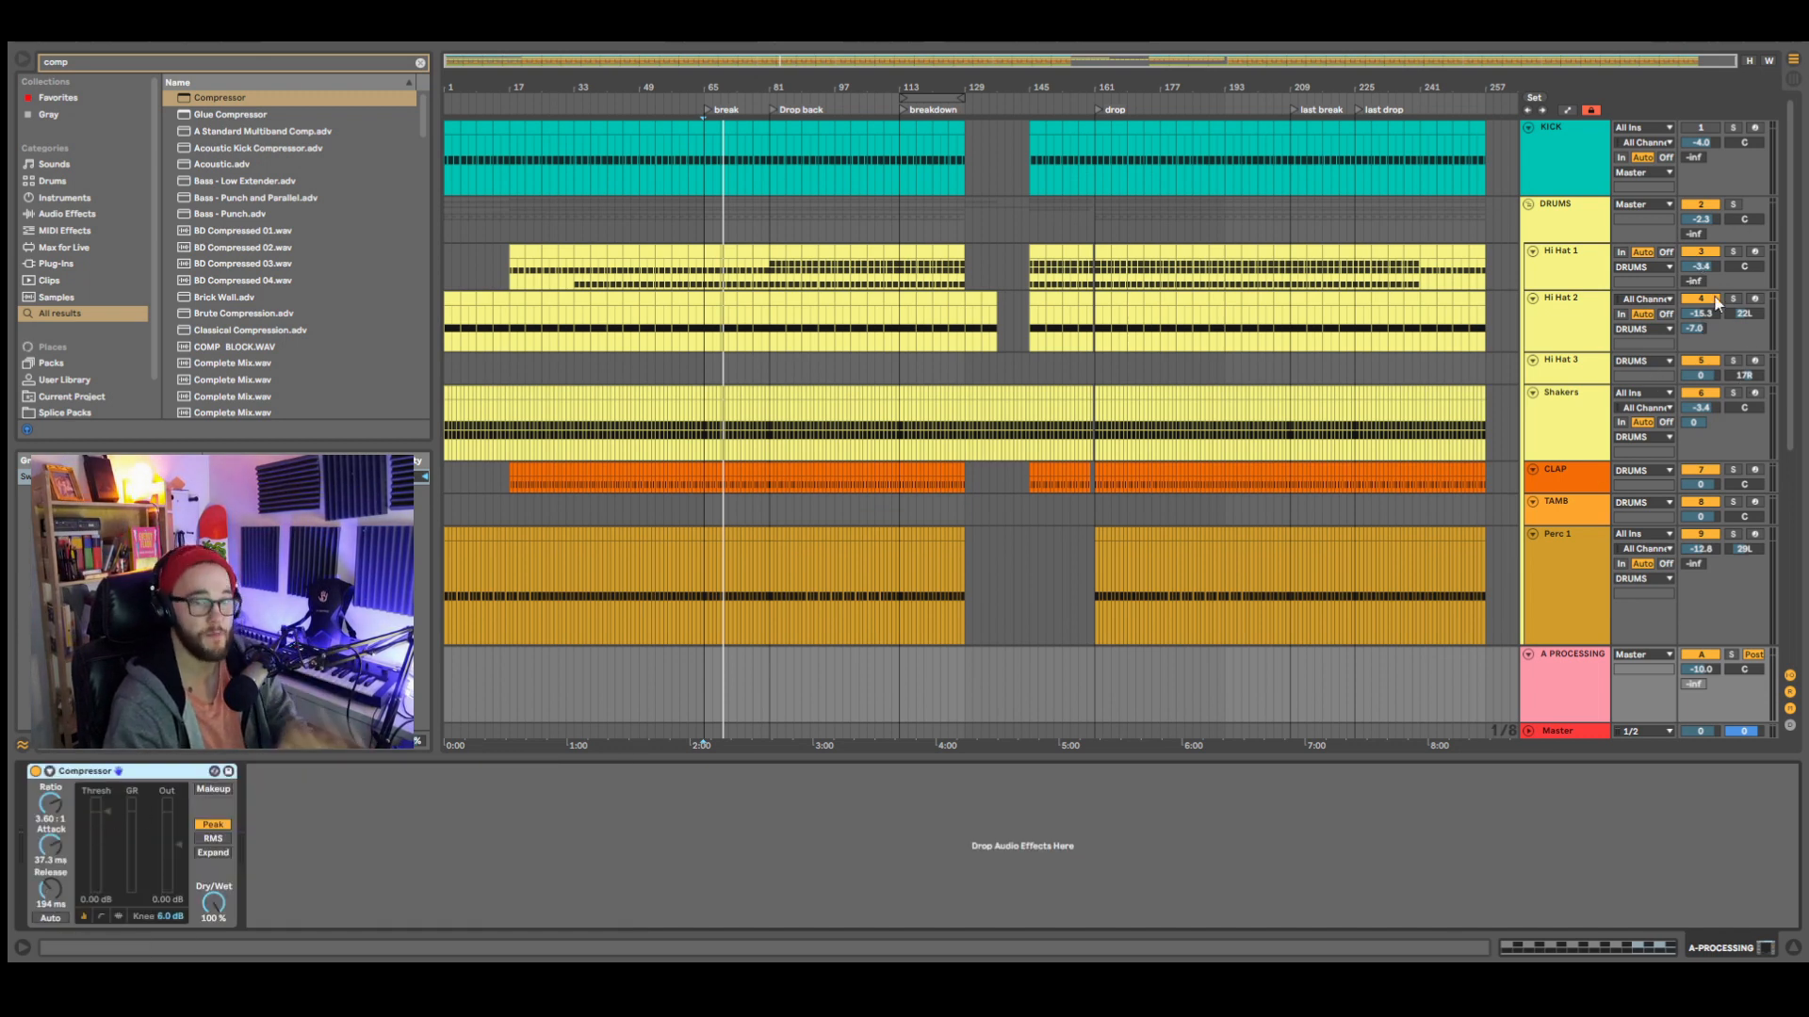
- Set the DRUMS group's send to A-PROCESSING to 0 dB and select the Compressor on the return
left_click(1693, 236)
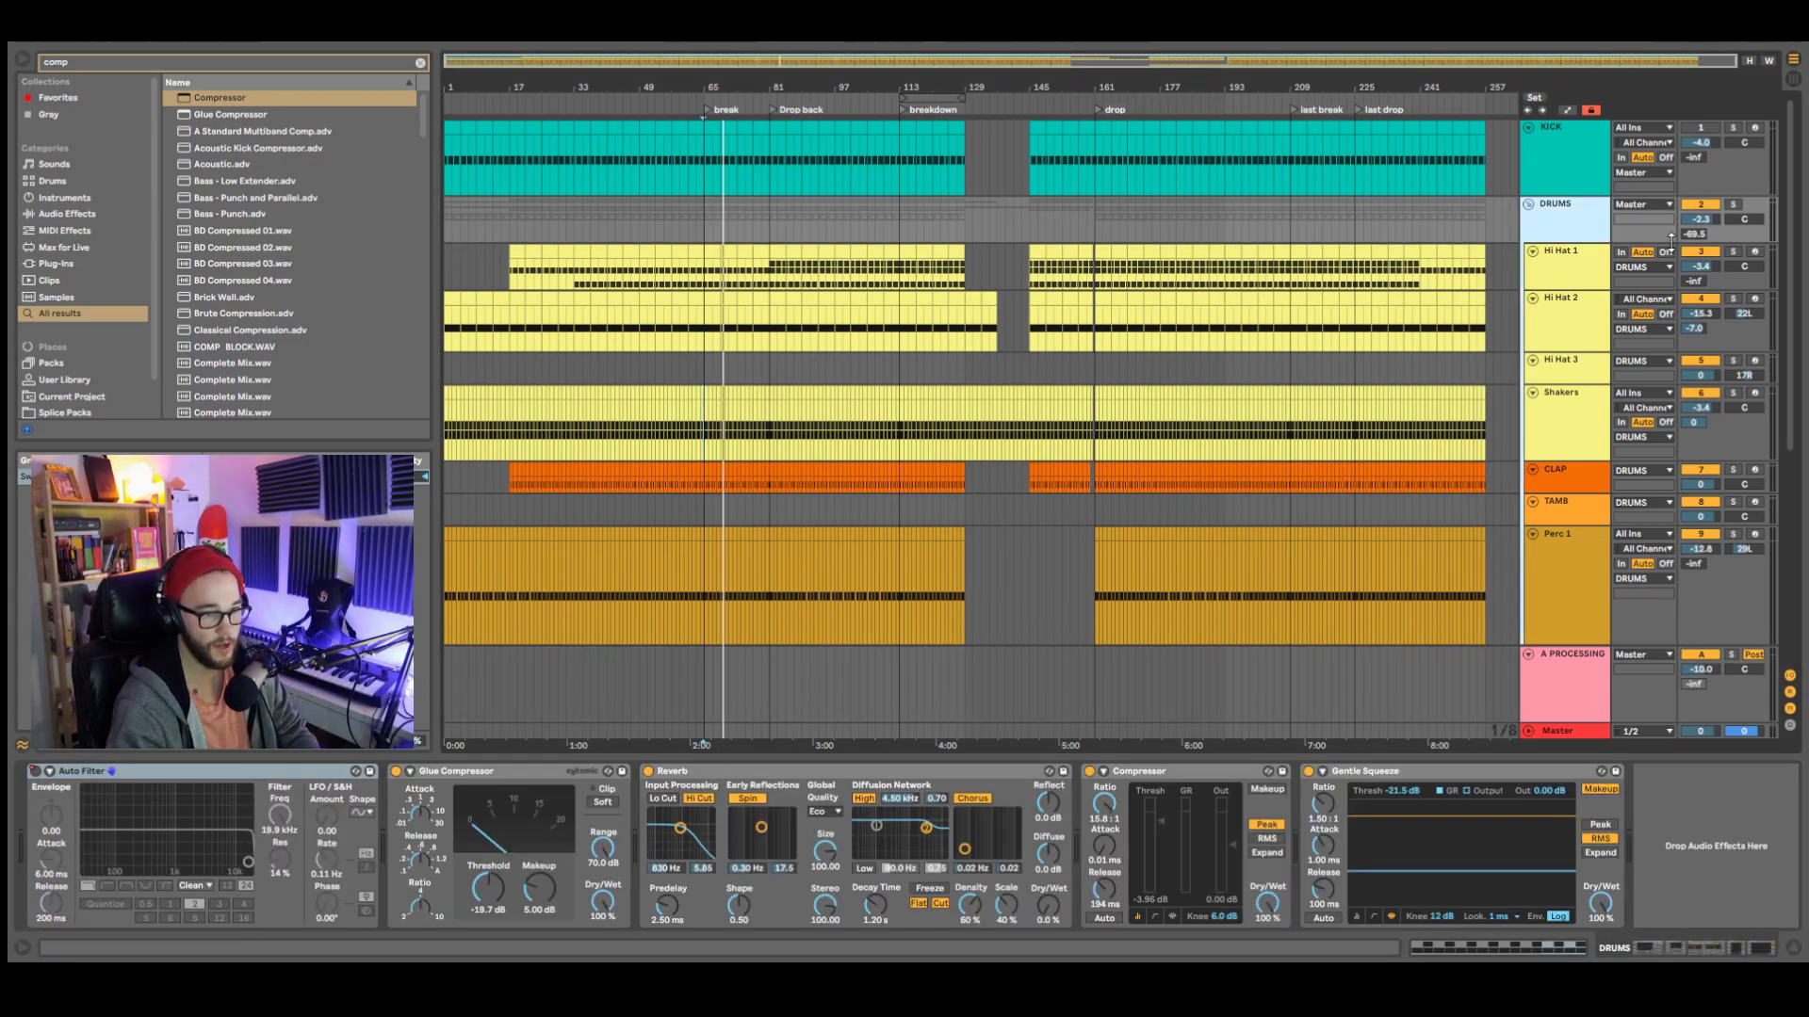
left_click(1579, 717)
left_click(115, 771)
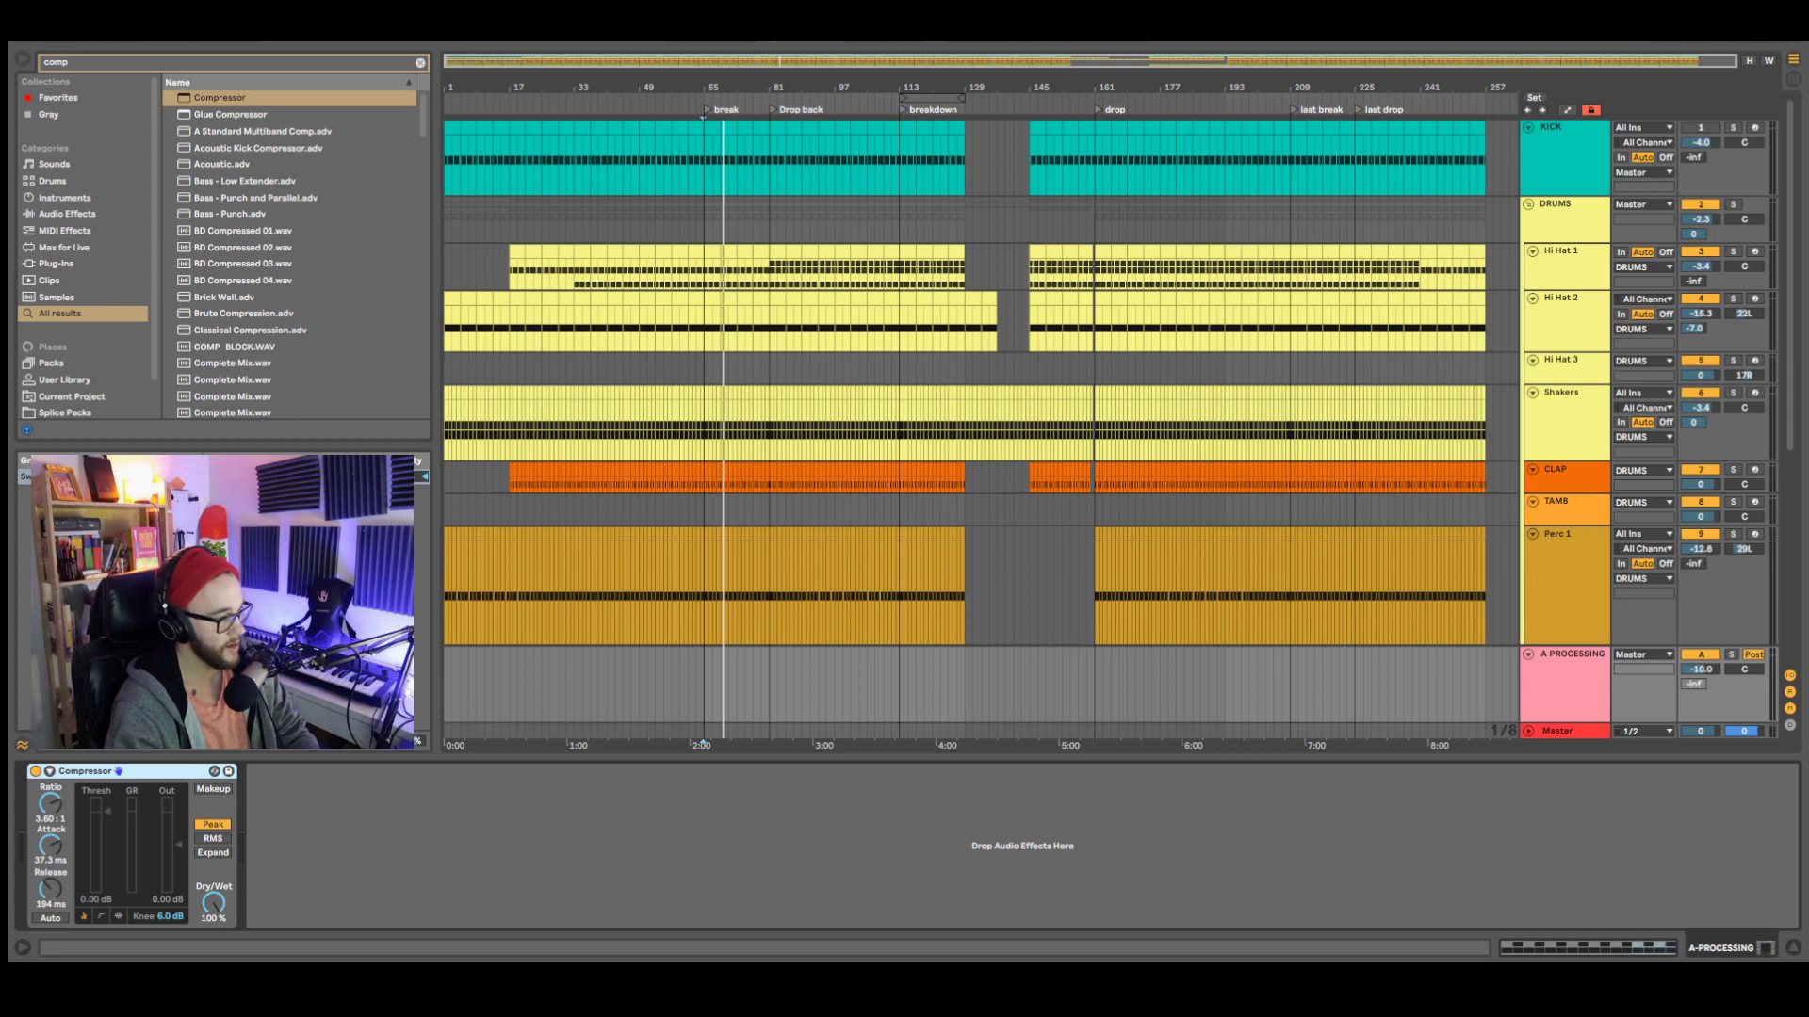
- Set the return Compressor to a 9:1 ratio, 0.01 ms attack and 338 ms release, and pull its threshold down to -inf dB
left_click_drag(118, 811, 119, 819)
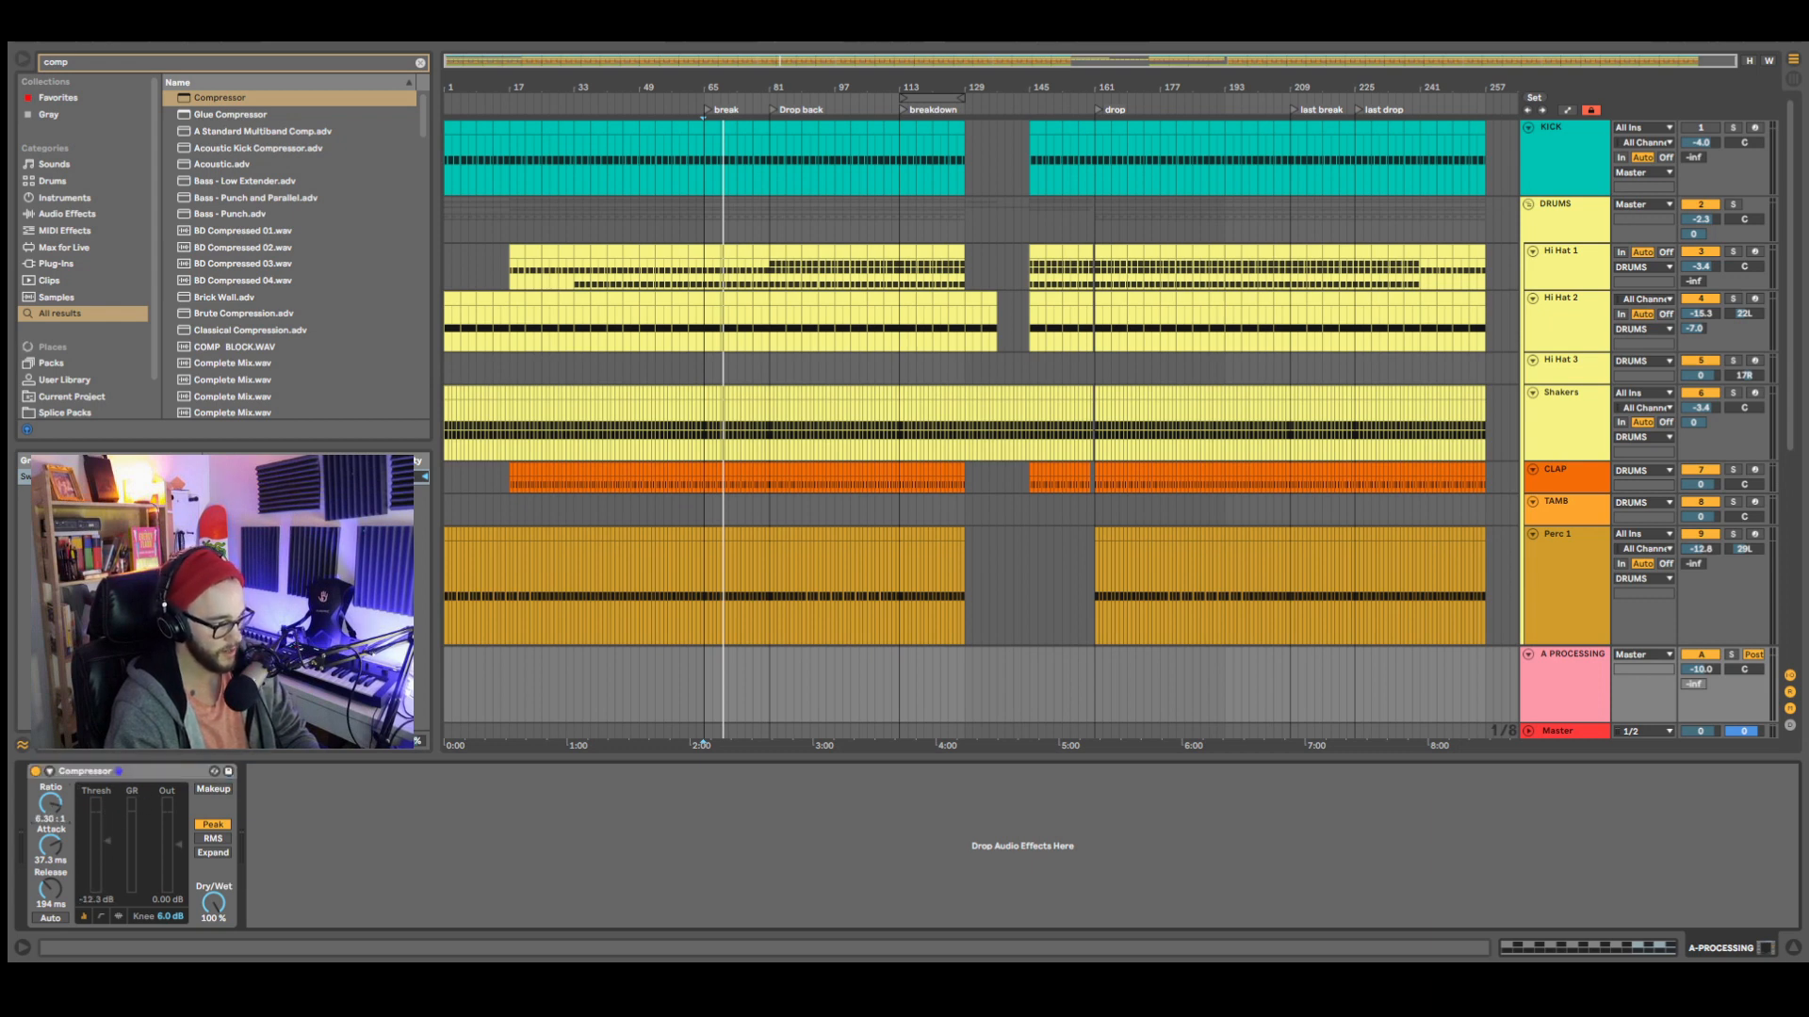
left_click_drag(51, 845, 51, 857)
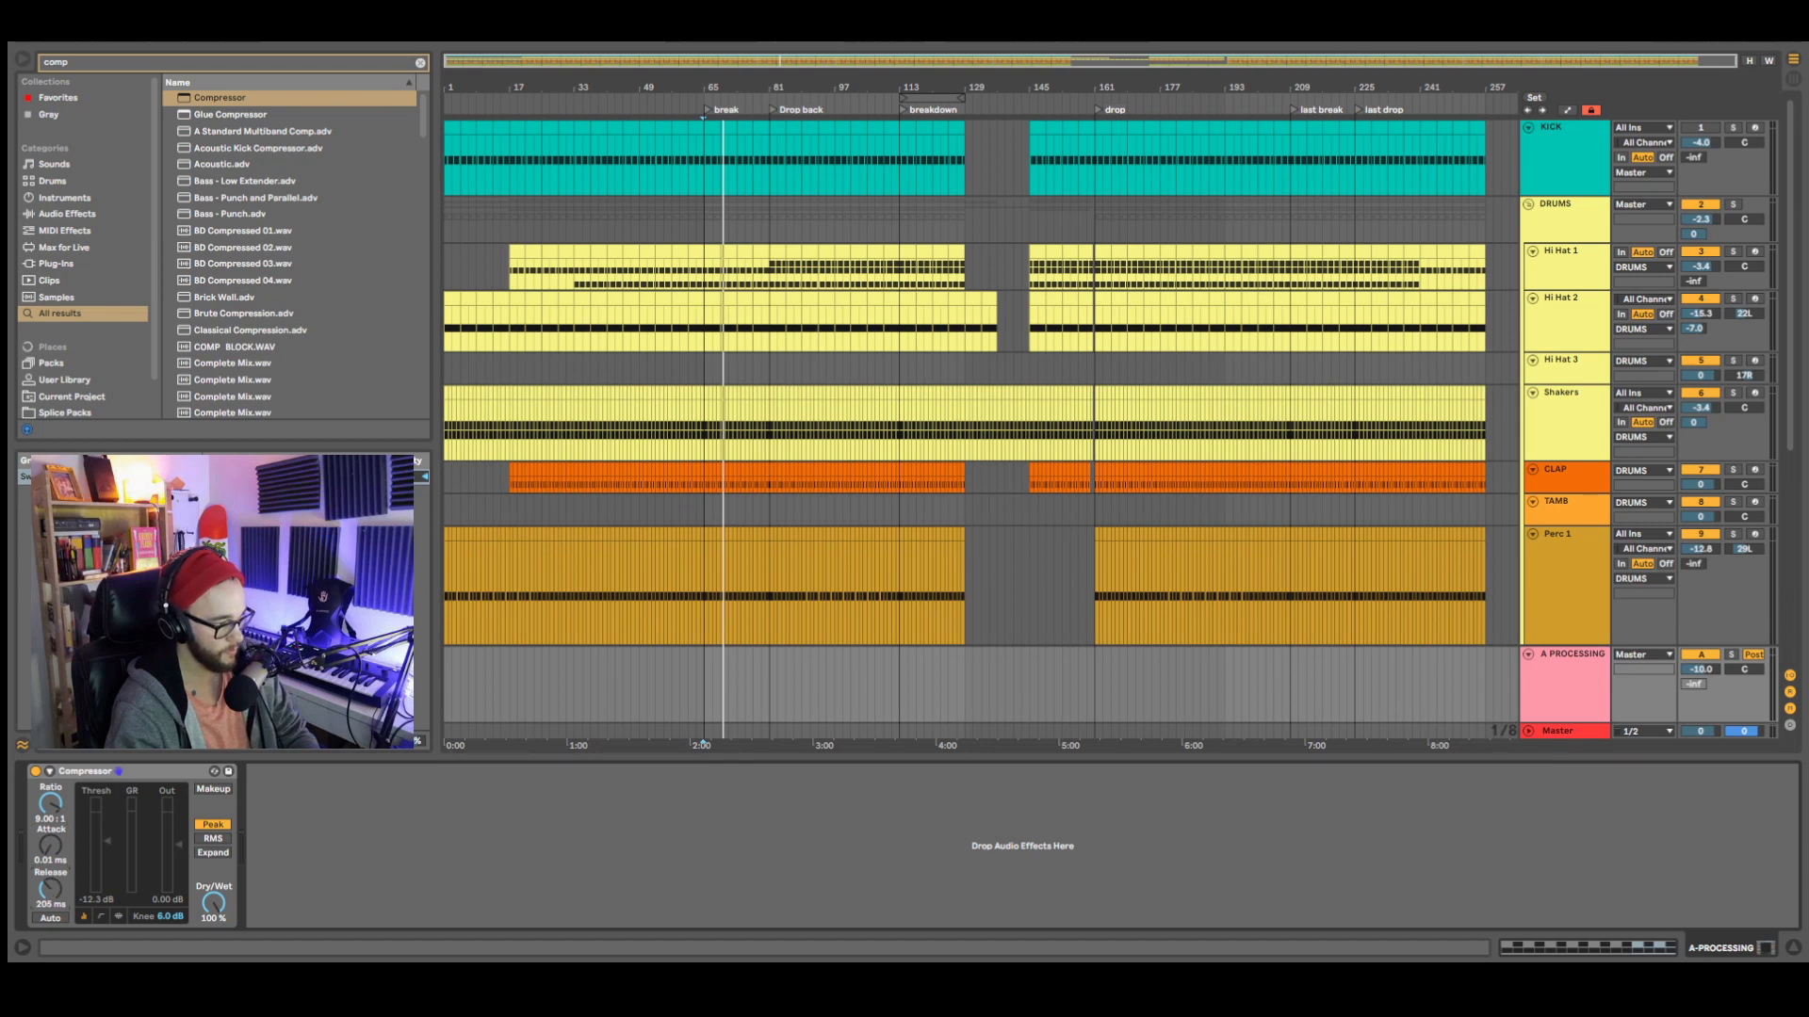
key("space")
left_click_drag(100, 852, 101, 907)
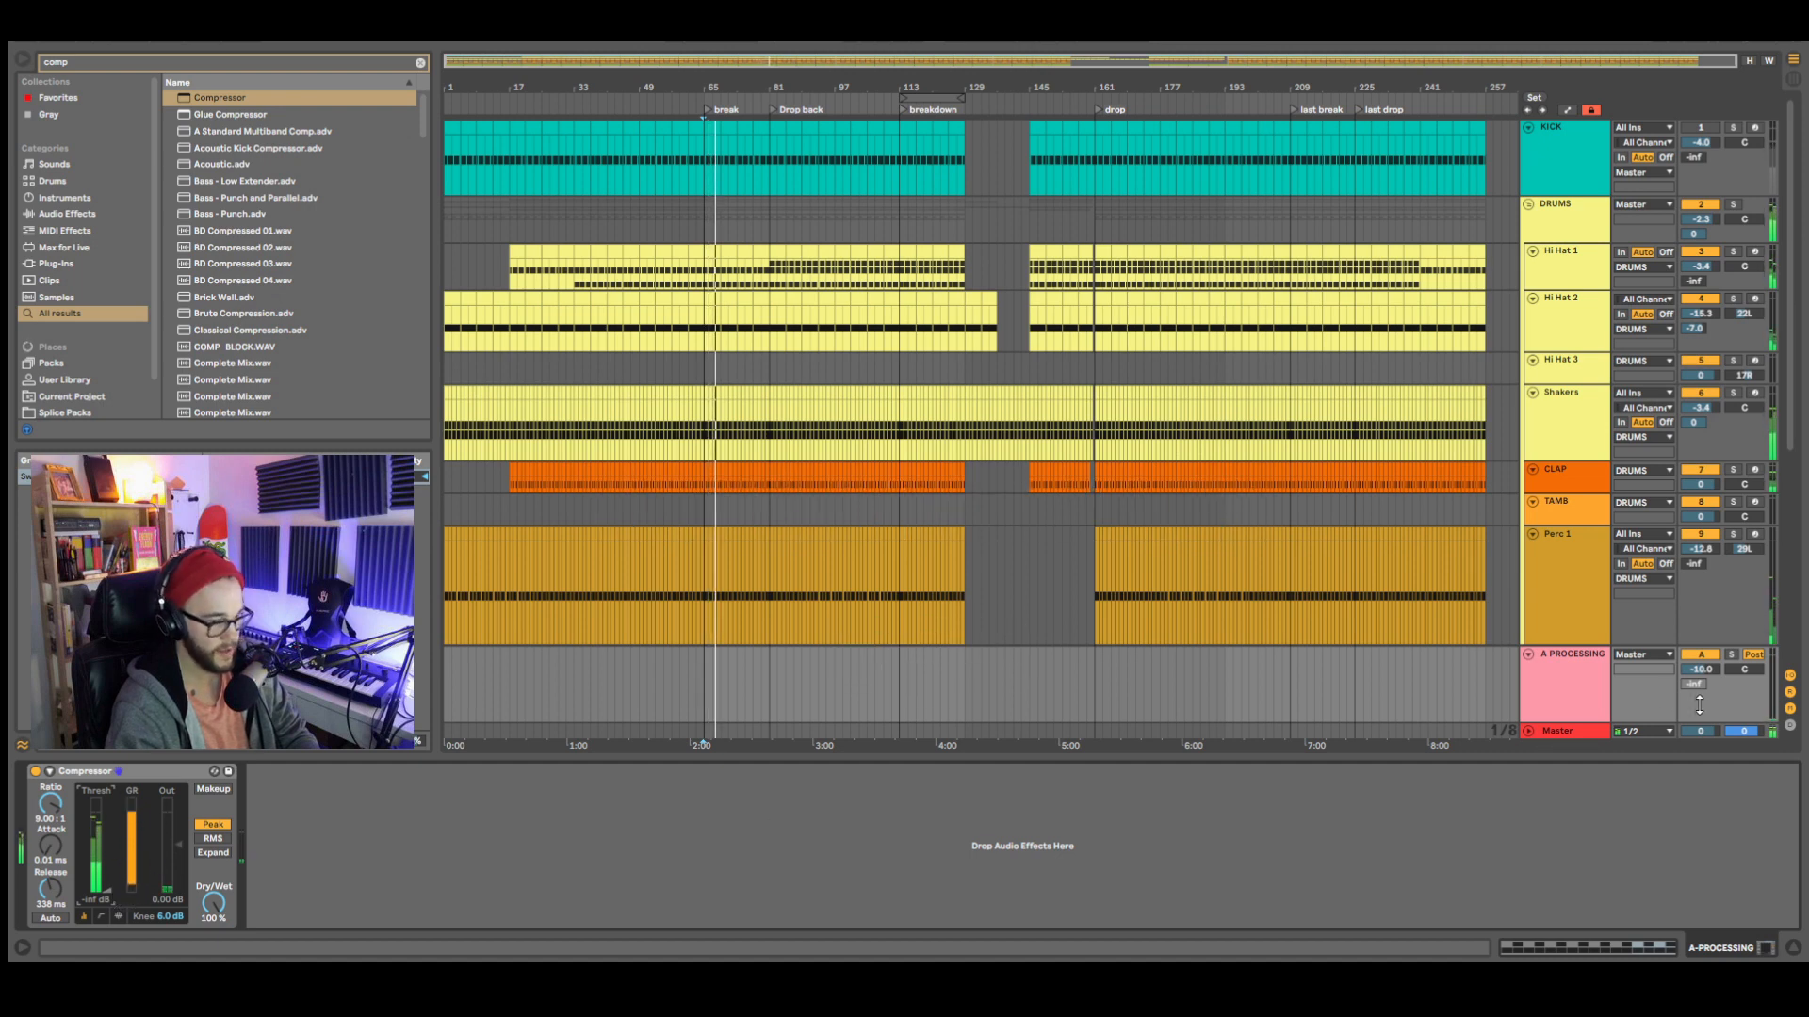
- Solo the A-PROCESSING return, restart playback and raise the Compressor's output gain to 36 dB
left_click(1701, 655)
left_click(1731, 655)
key("space")
key("space")
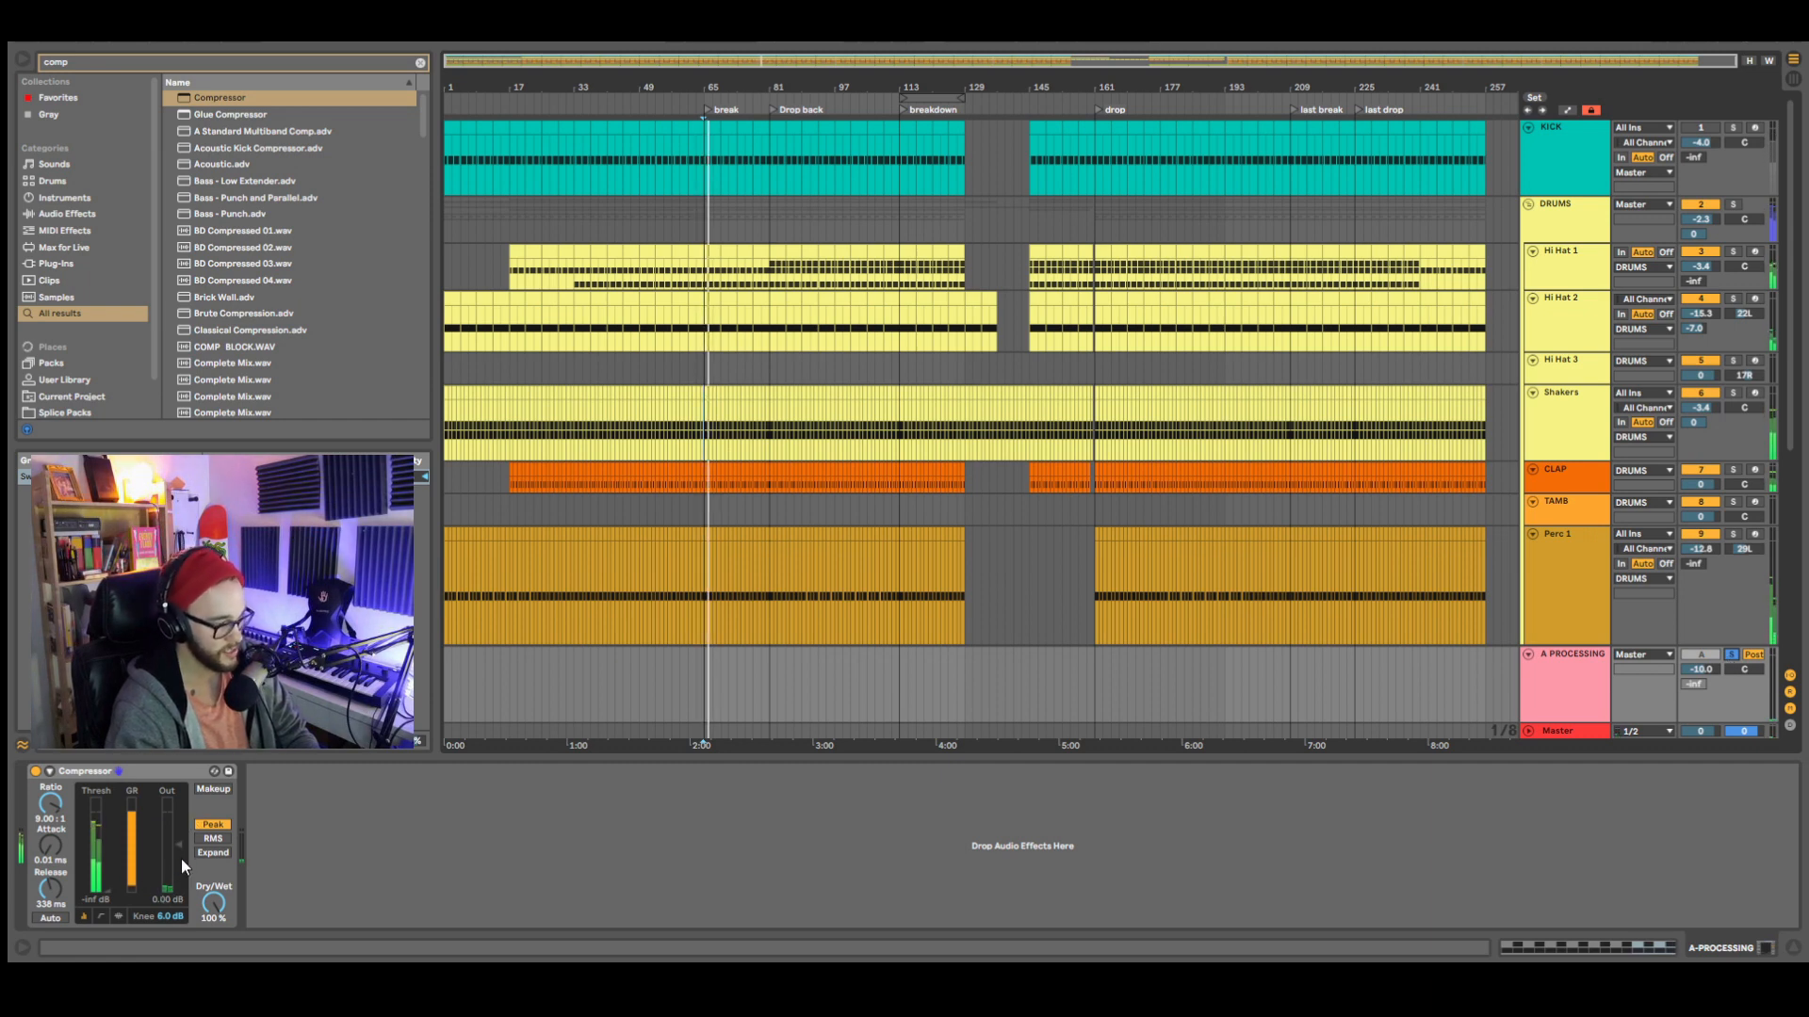
left_click_drag(177, 844, 176, 816)
- Add a Utility after the Compressor on the A-PROCESSING return and set its gain to 17.8 dB
key("ctrl+f")
type("uti")
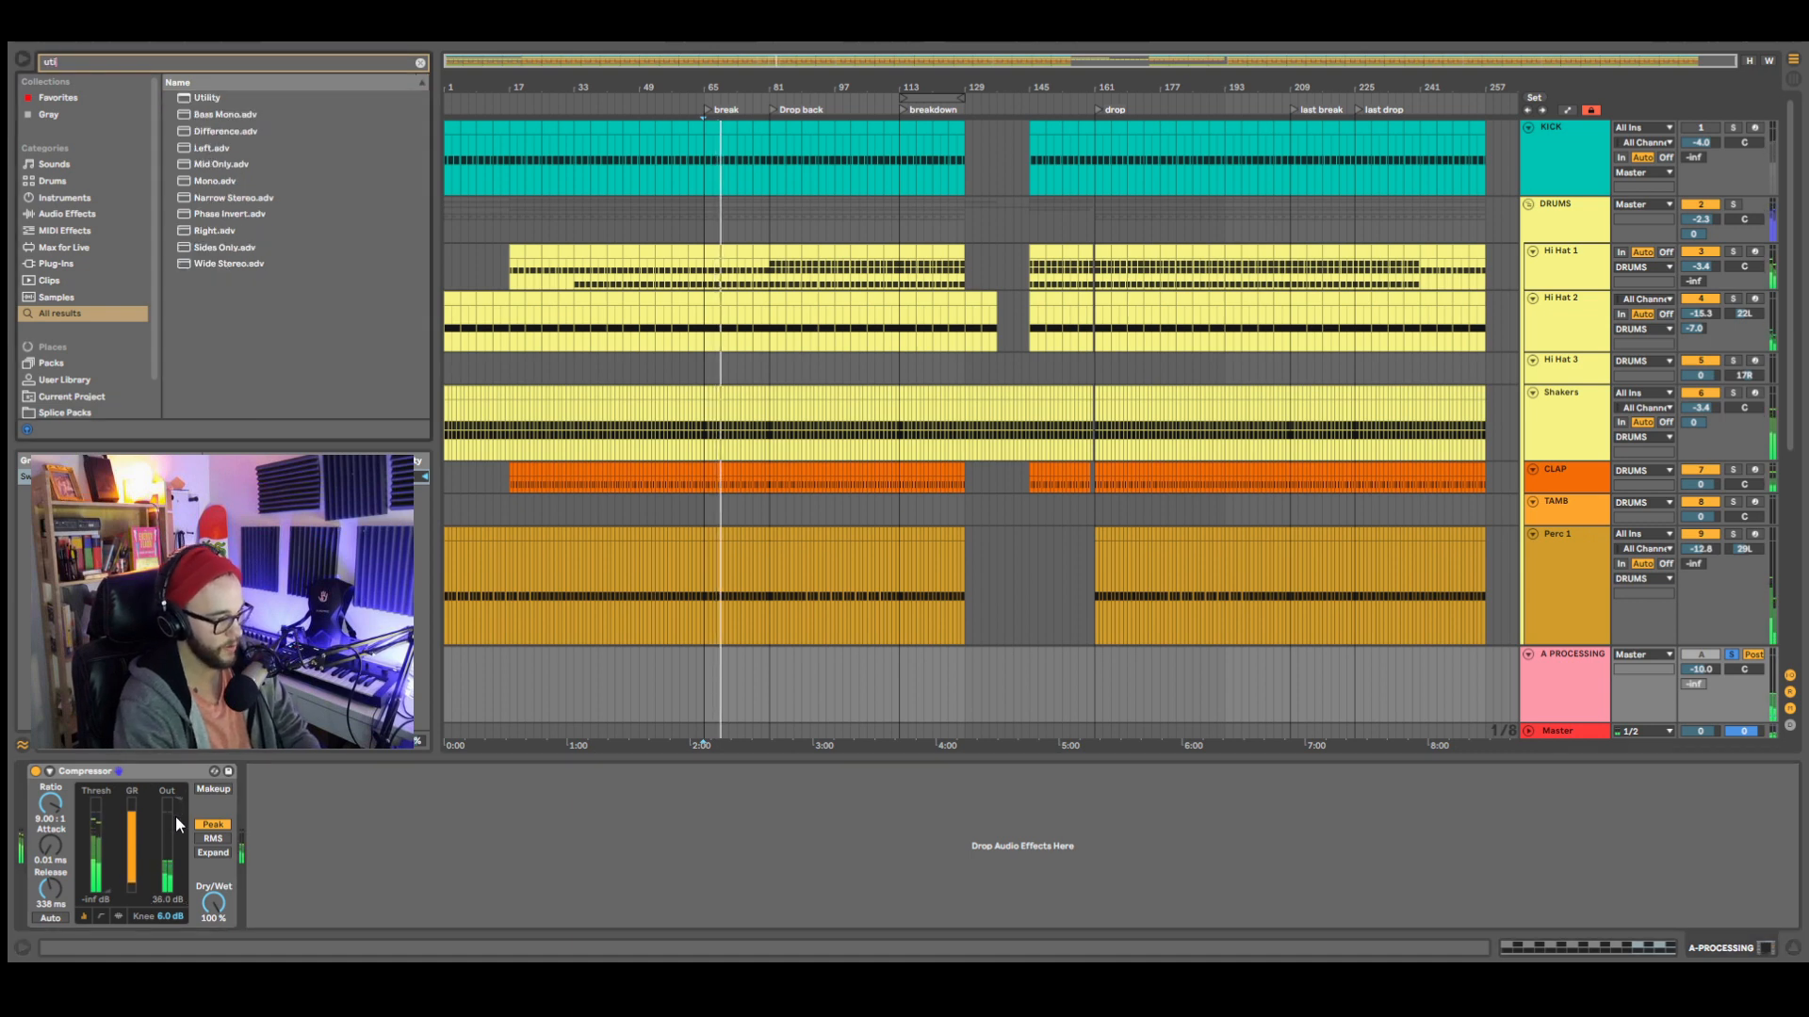
left_click_drag(218, 102, 338, 818)
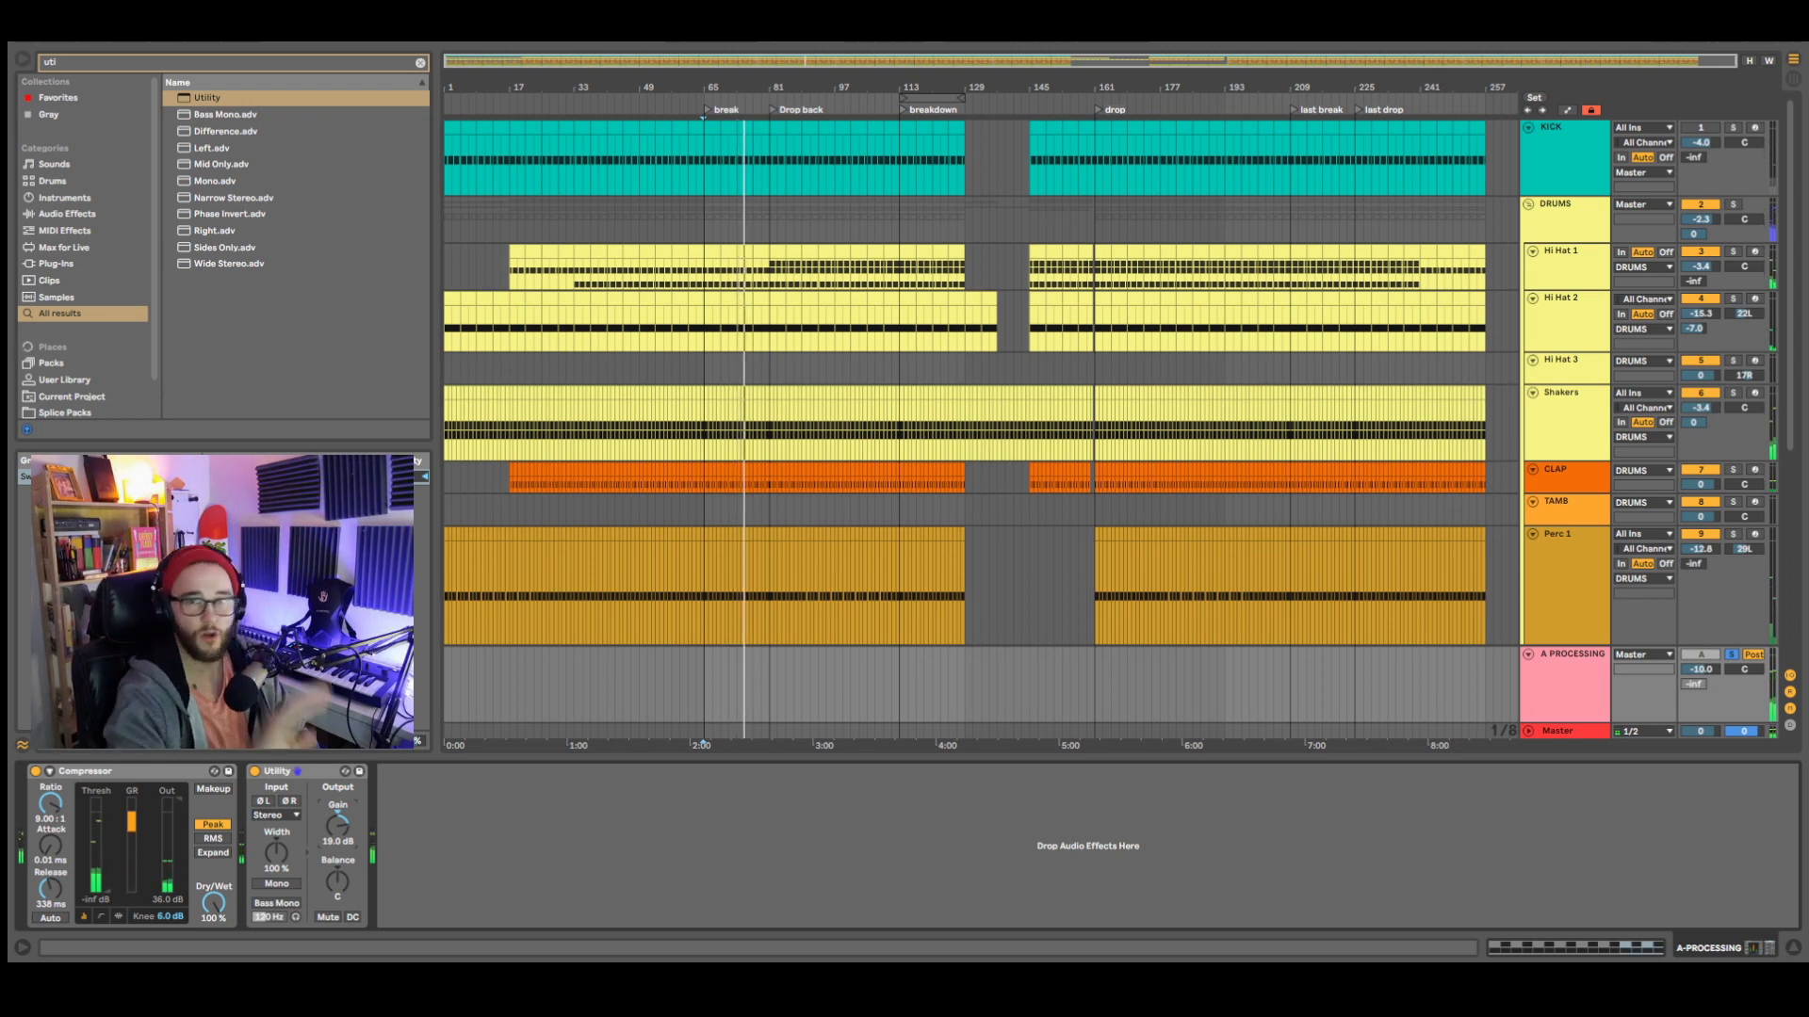
key("space")
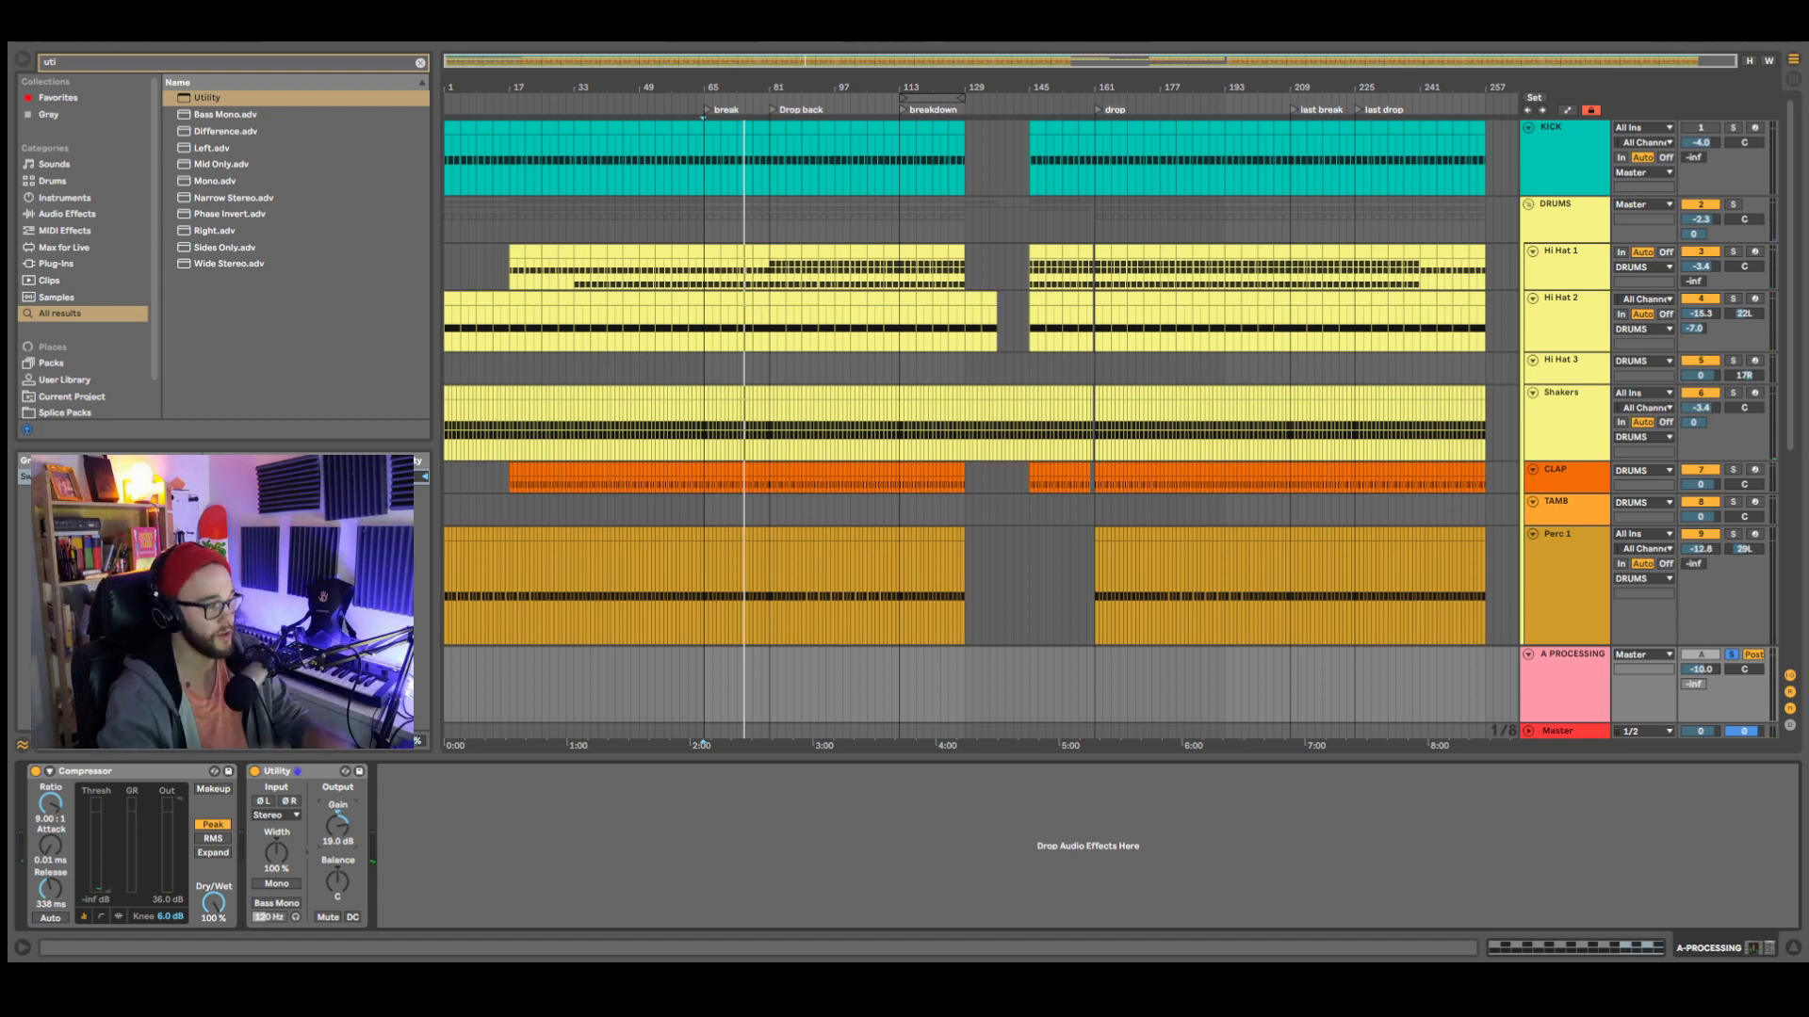
key("space")
left_click_drag(338, 825, 337, 846)
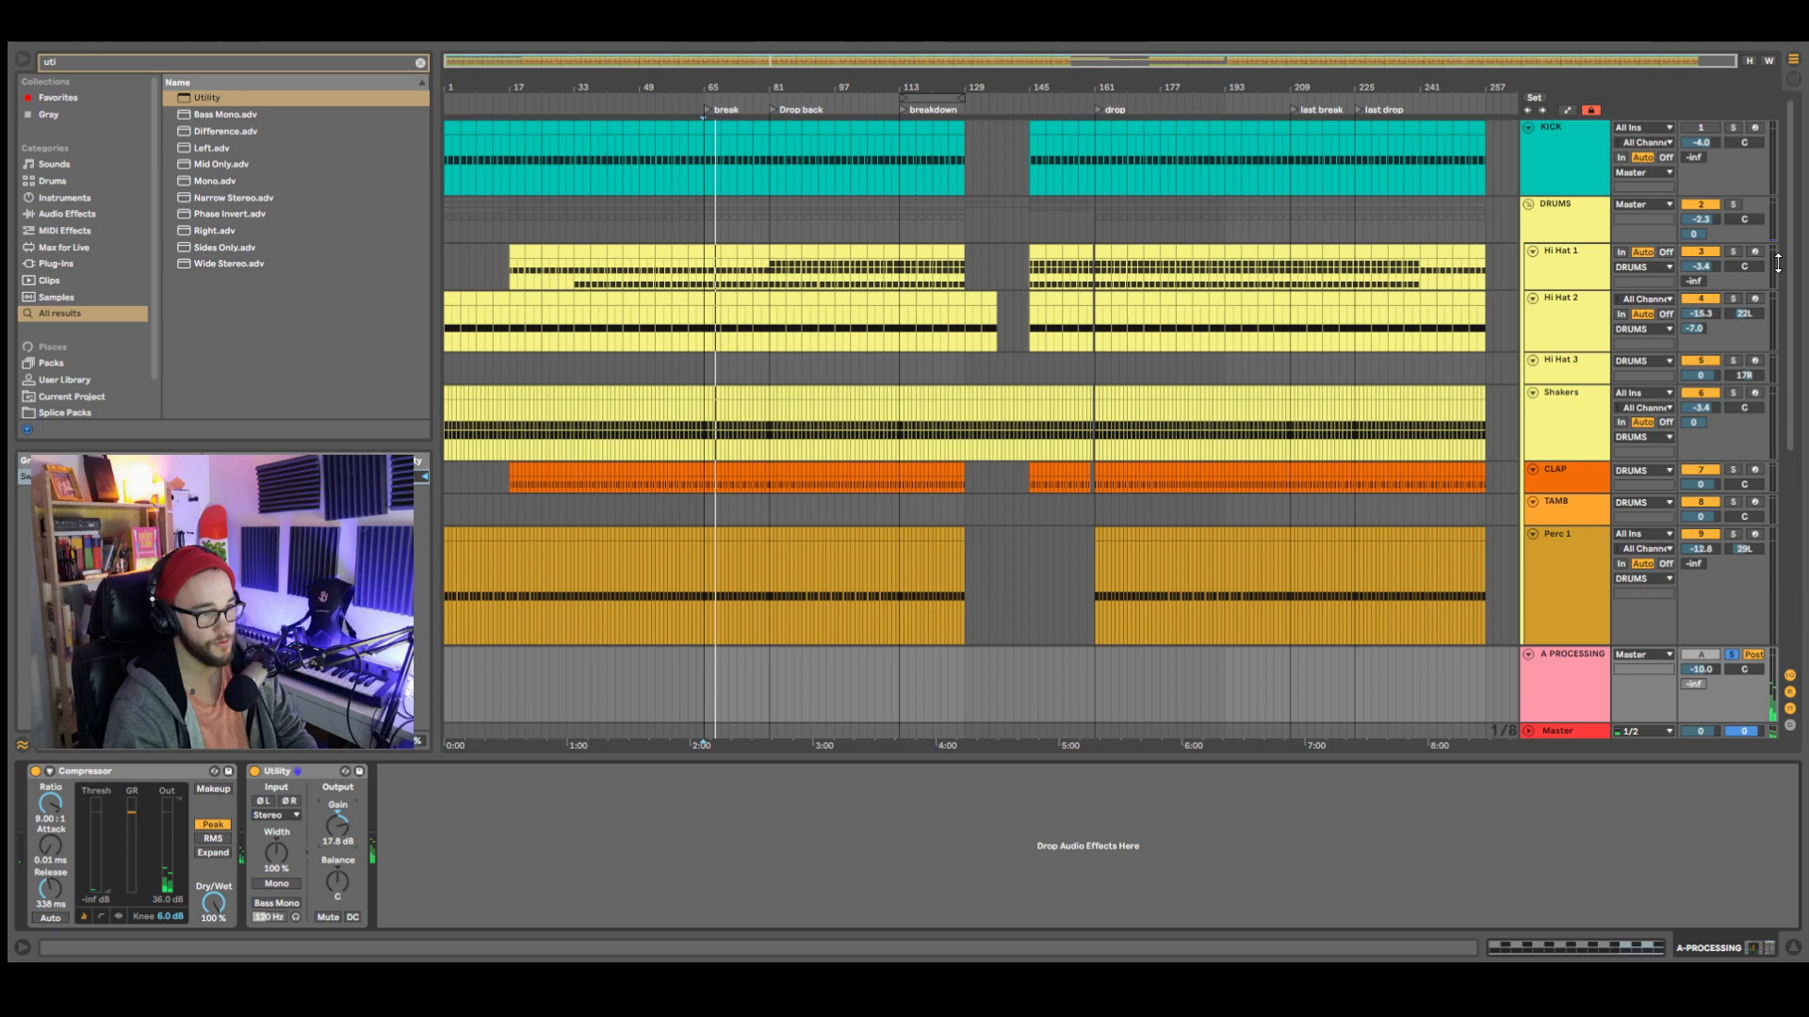
- Pull the DRUMS group's send down, take the A-PROCESSING return out of solo, and raise the send to -14.7 dB during playback
left_click_drag(1695, 234, 1696, 321)
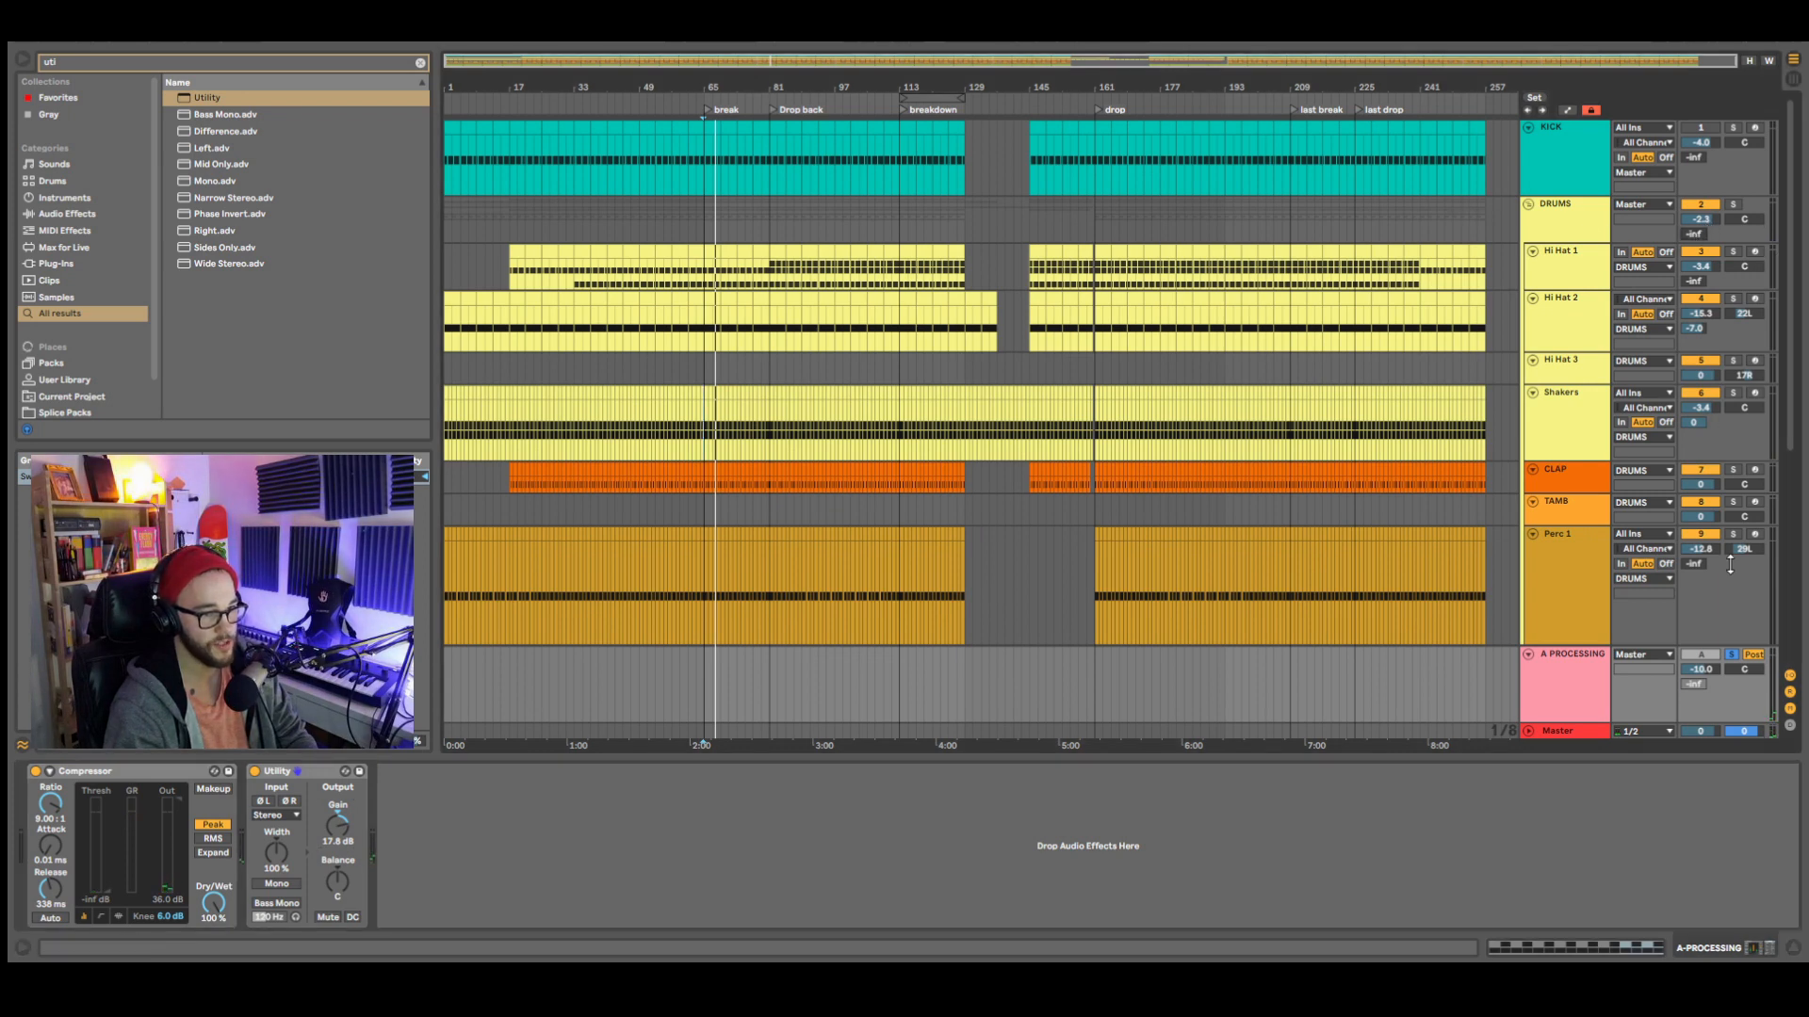
left_click(1703, 655)
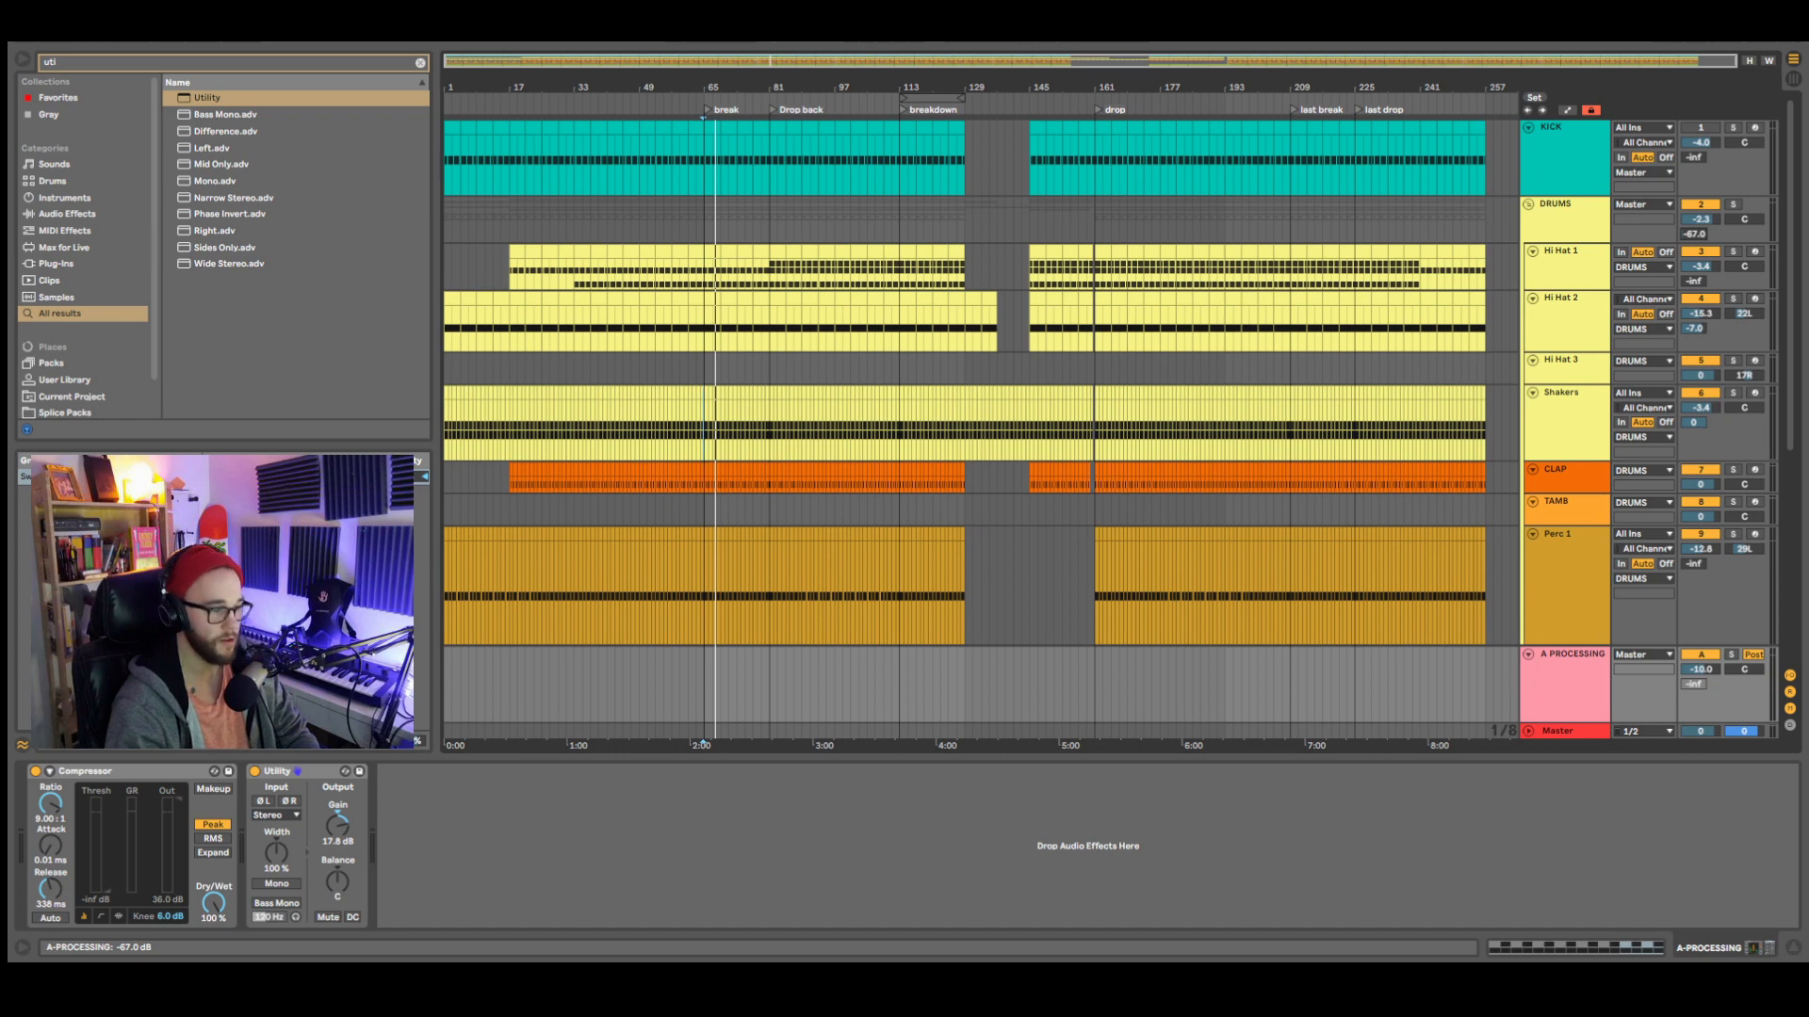
key("space")
left_click_drag(1696, 233, 1695, 189)
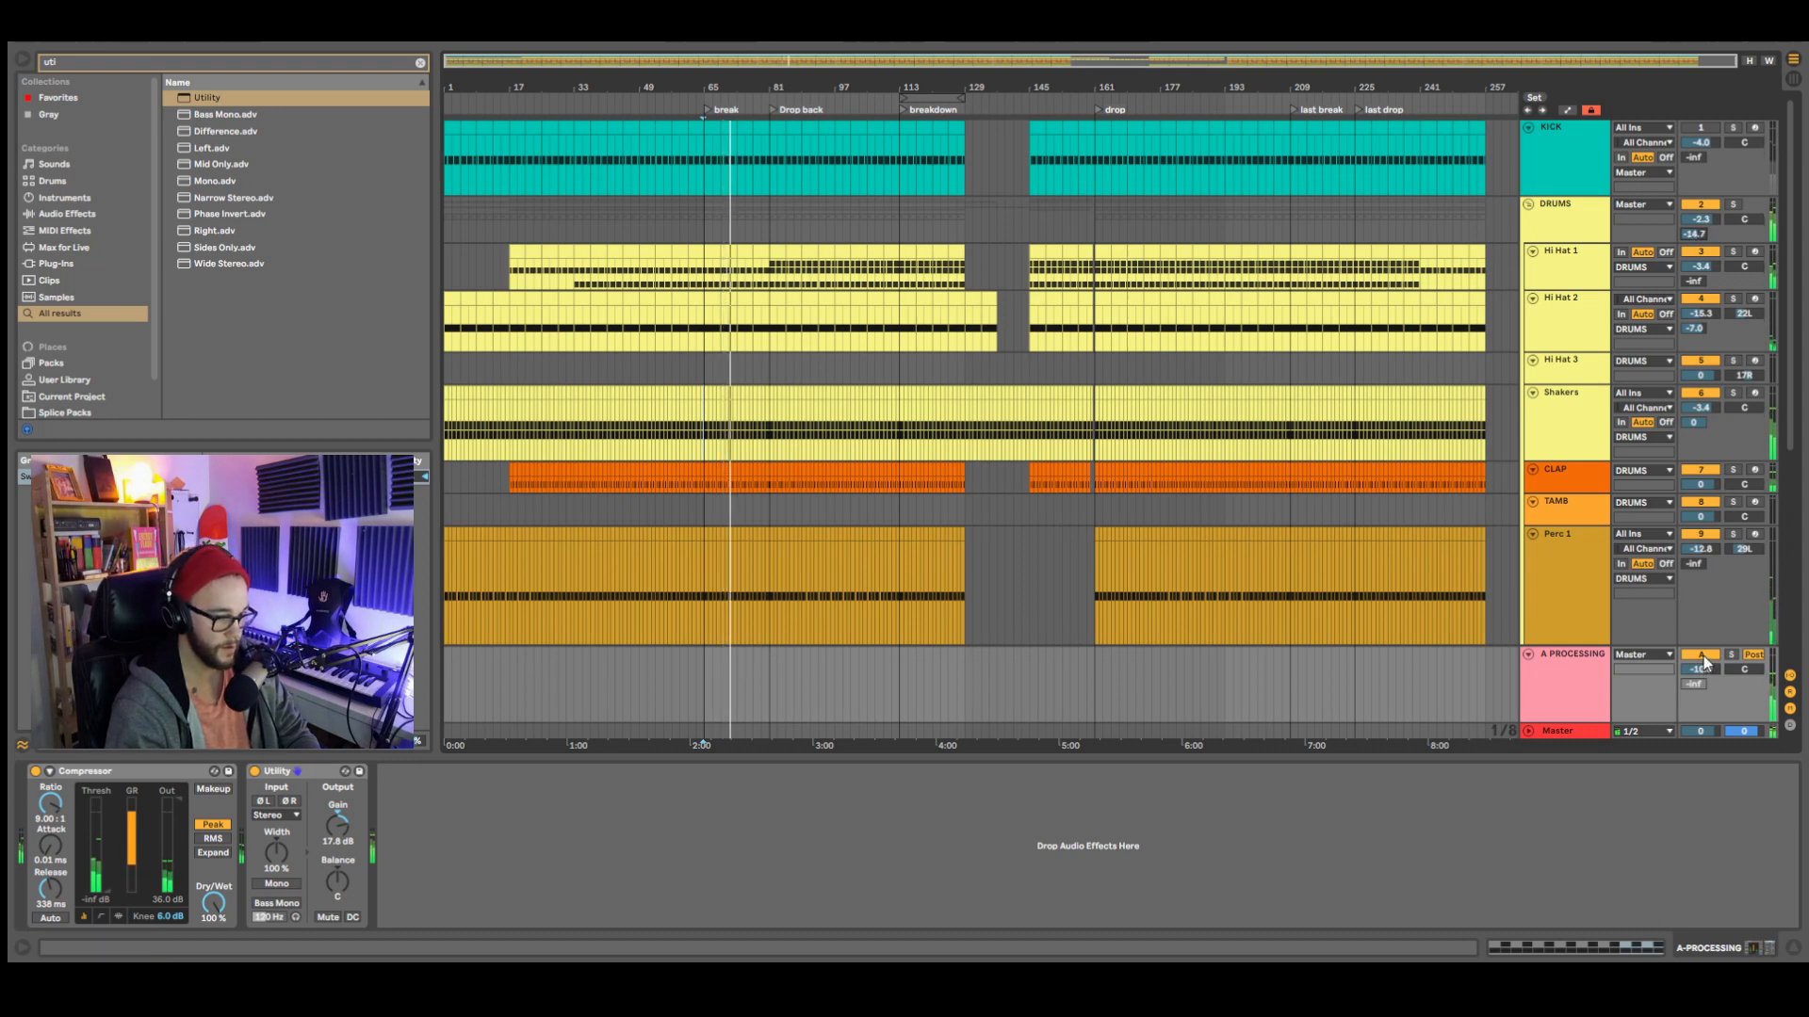
- Compare the full mix with the A-PROCESSING return muted and active, restarting playback from the marker
left_click_drag(1705, 663, 1705, 680)
key("space")
key("space")
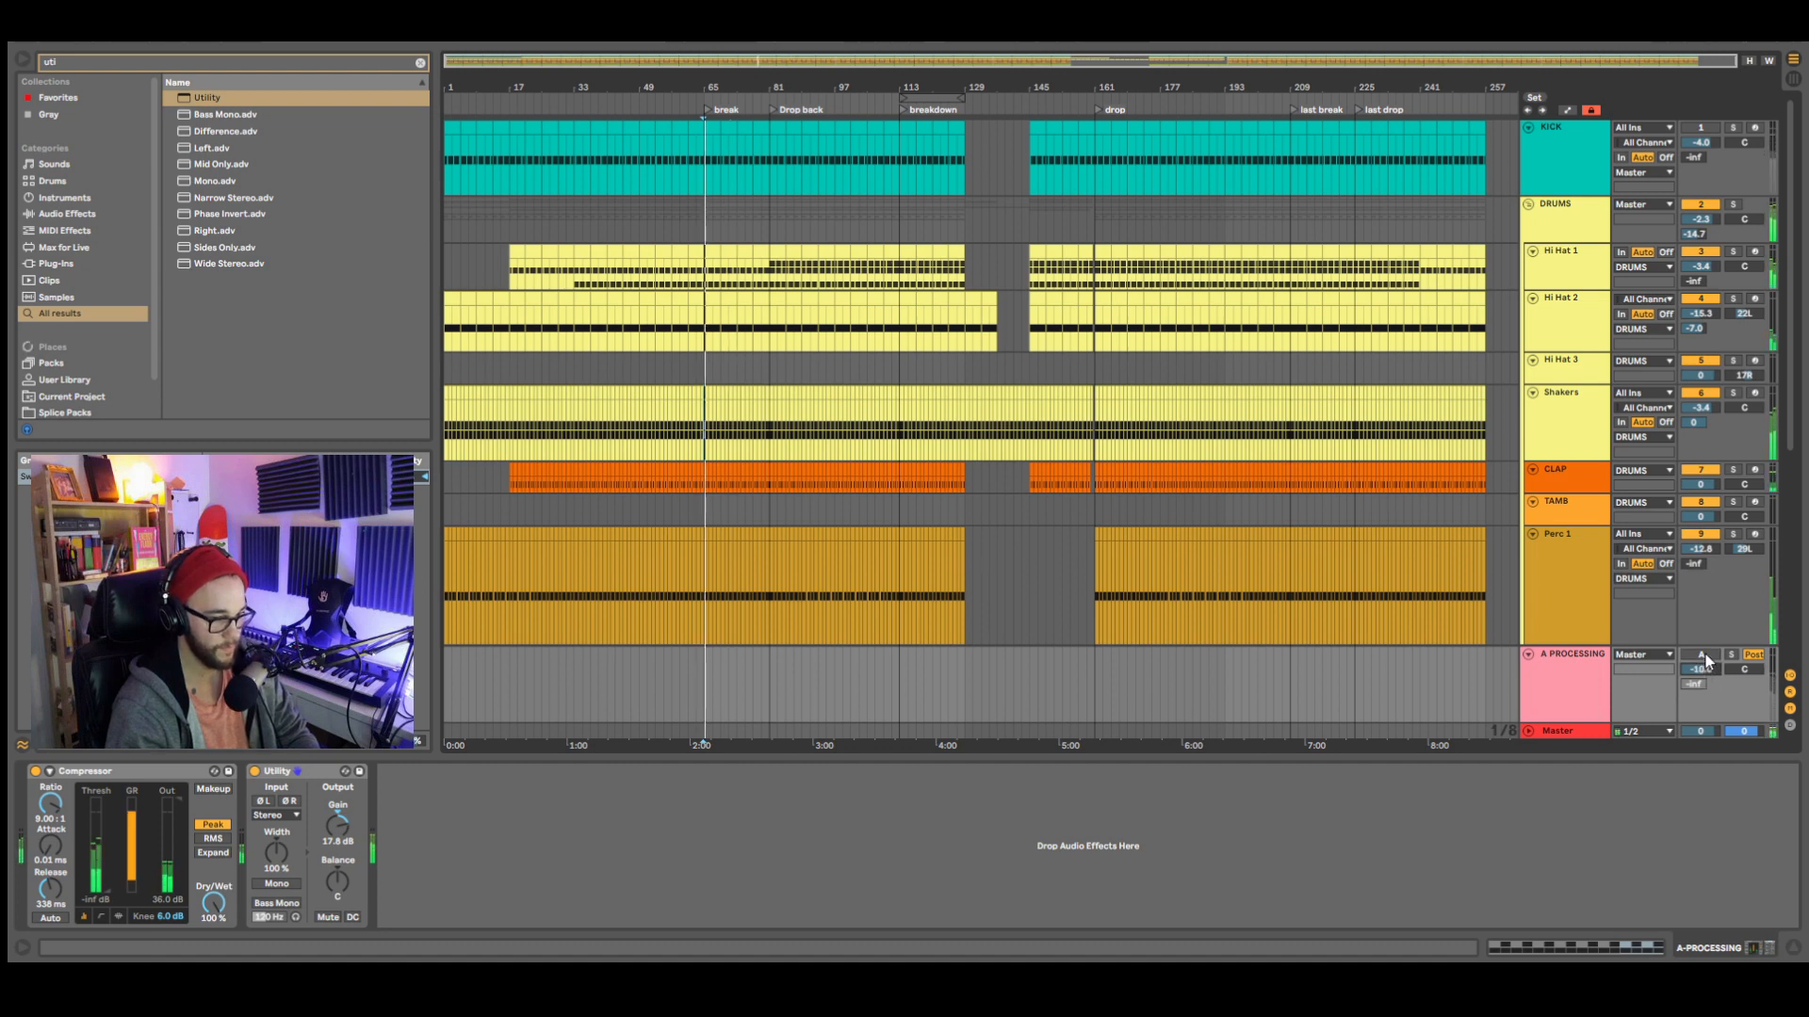
left_click(1701, 654)
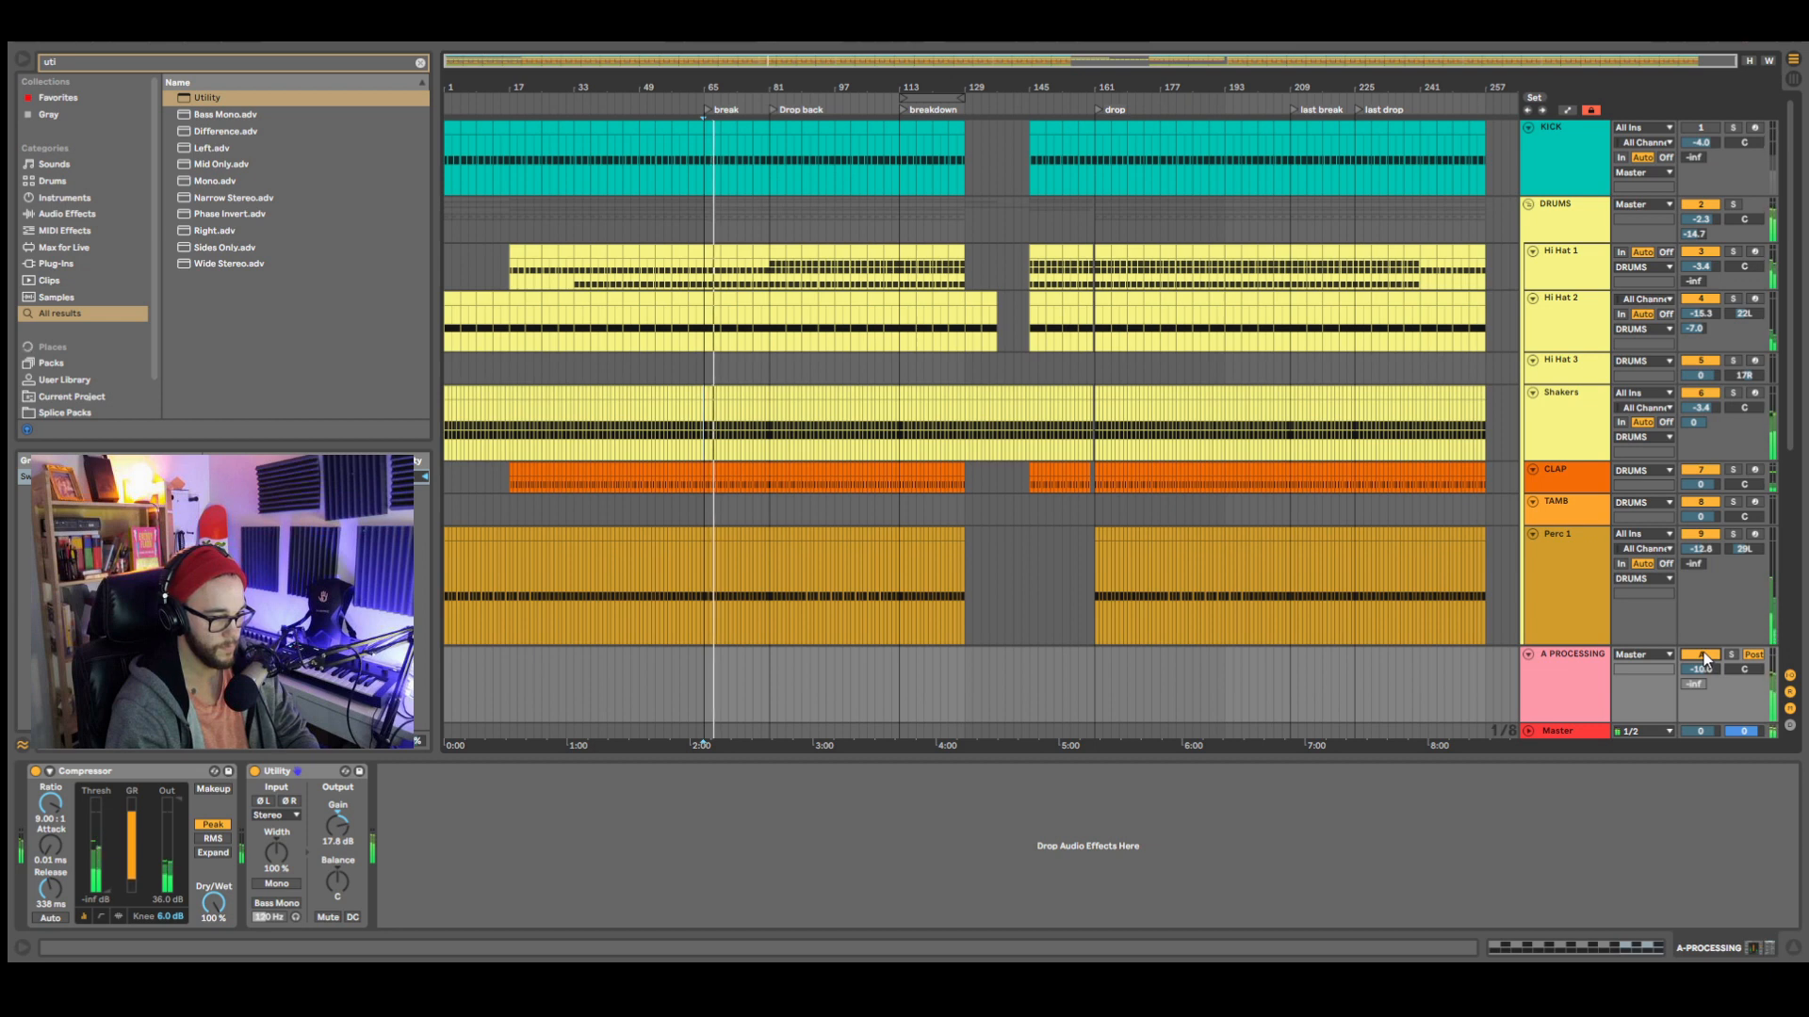
left_click(1701, 654)
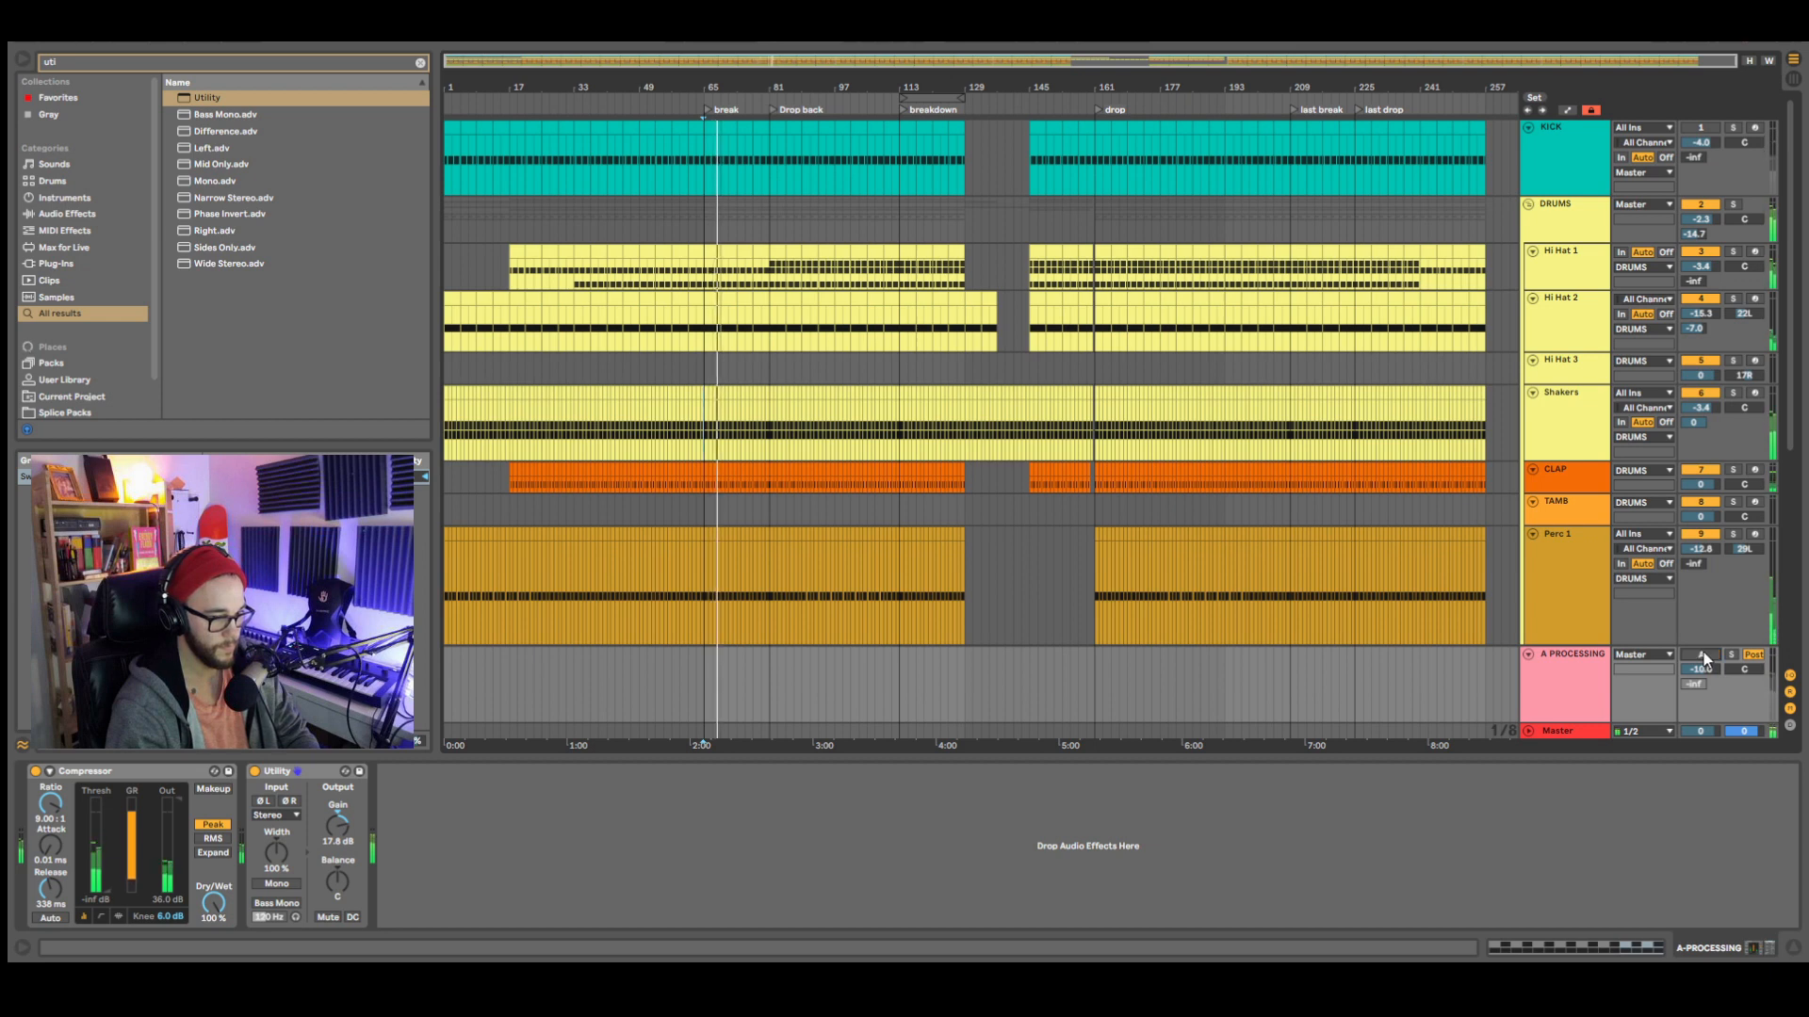
left_click(1701, 655)
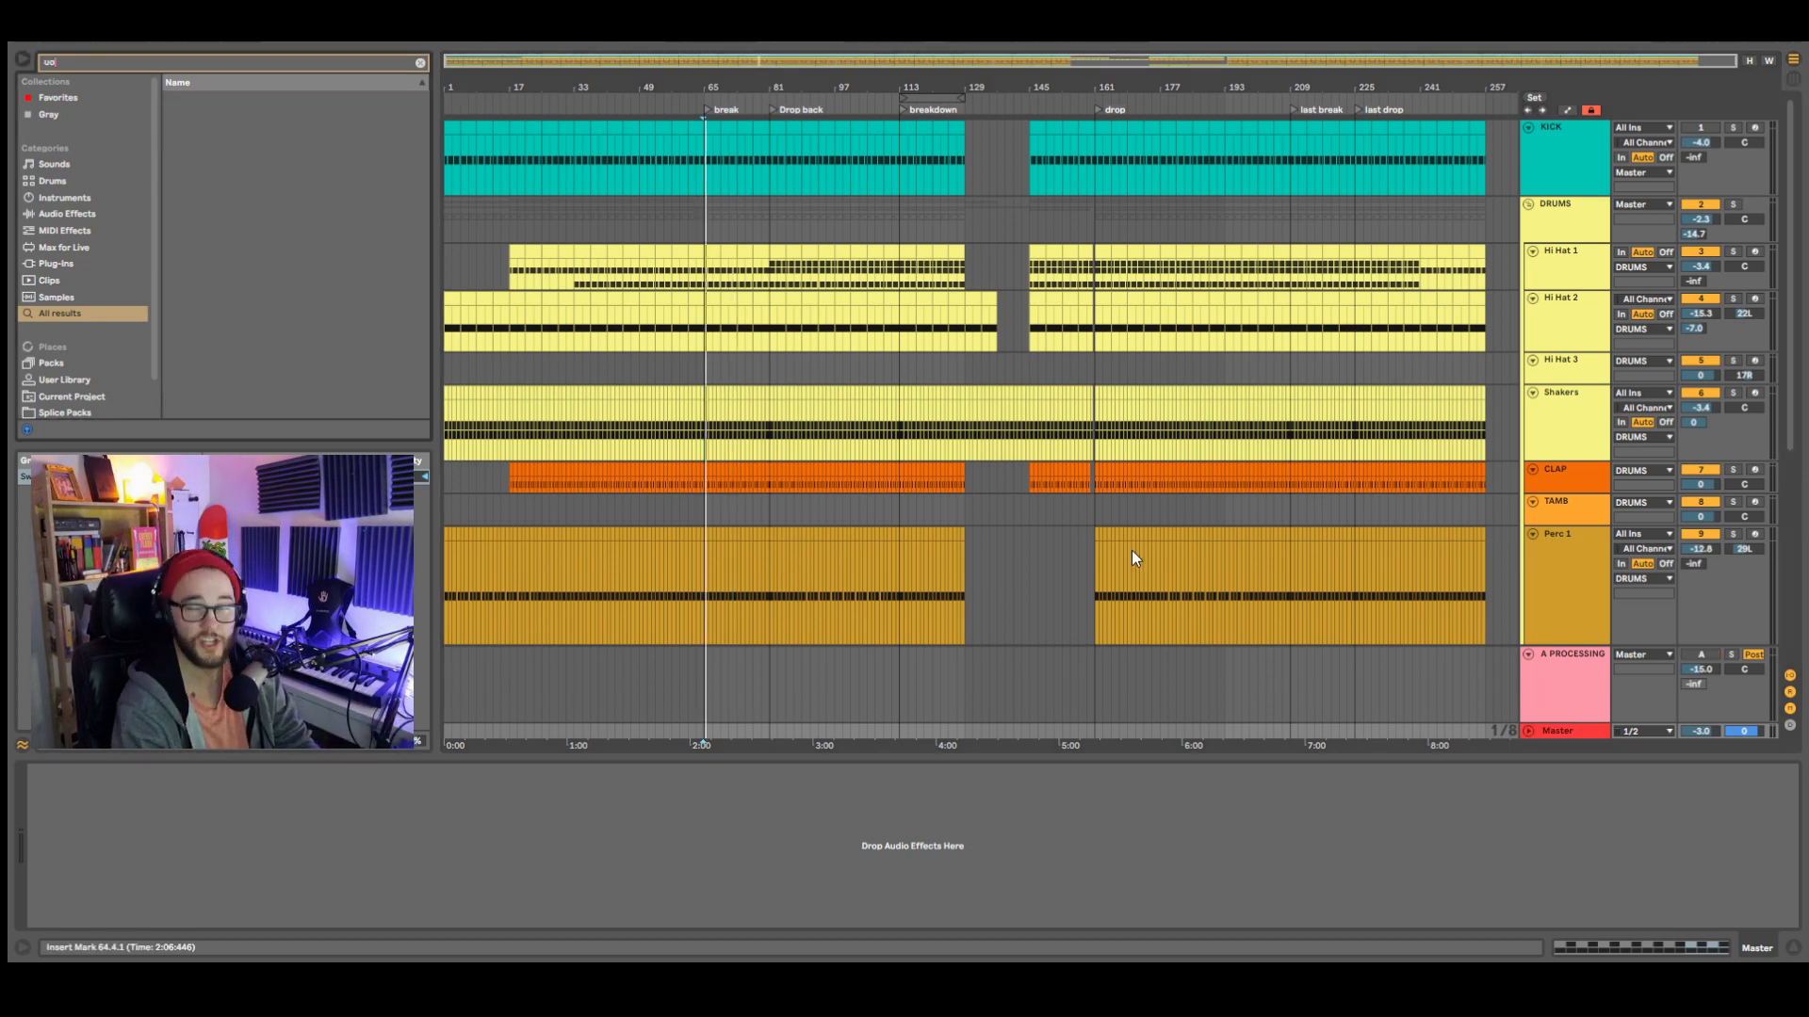
- Search the browser for "youlean", add Youlean Loudness Meter 2 to the Master track and reposition its window
key("ctrl+f")
type("yoiu")
key("BackSpace")
key("BackSpace")
type("ulean")
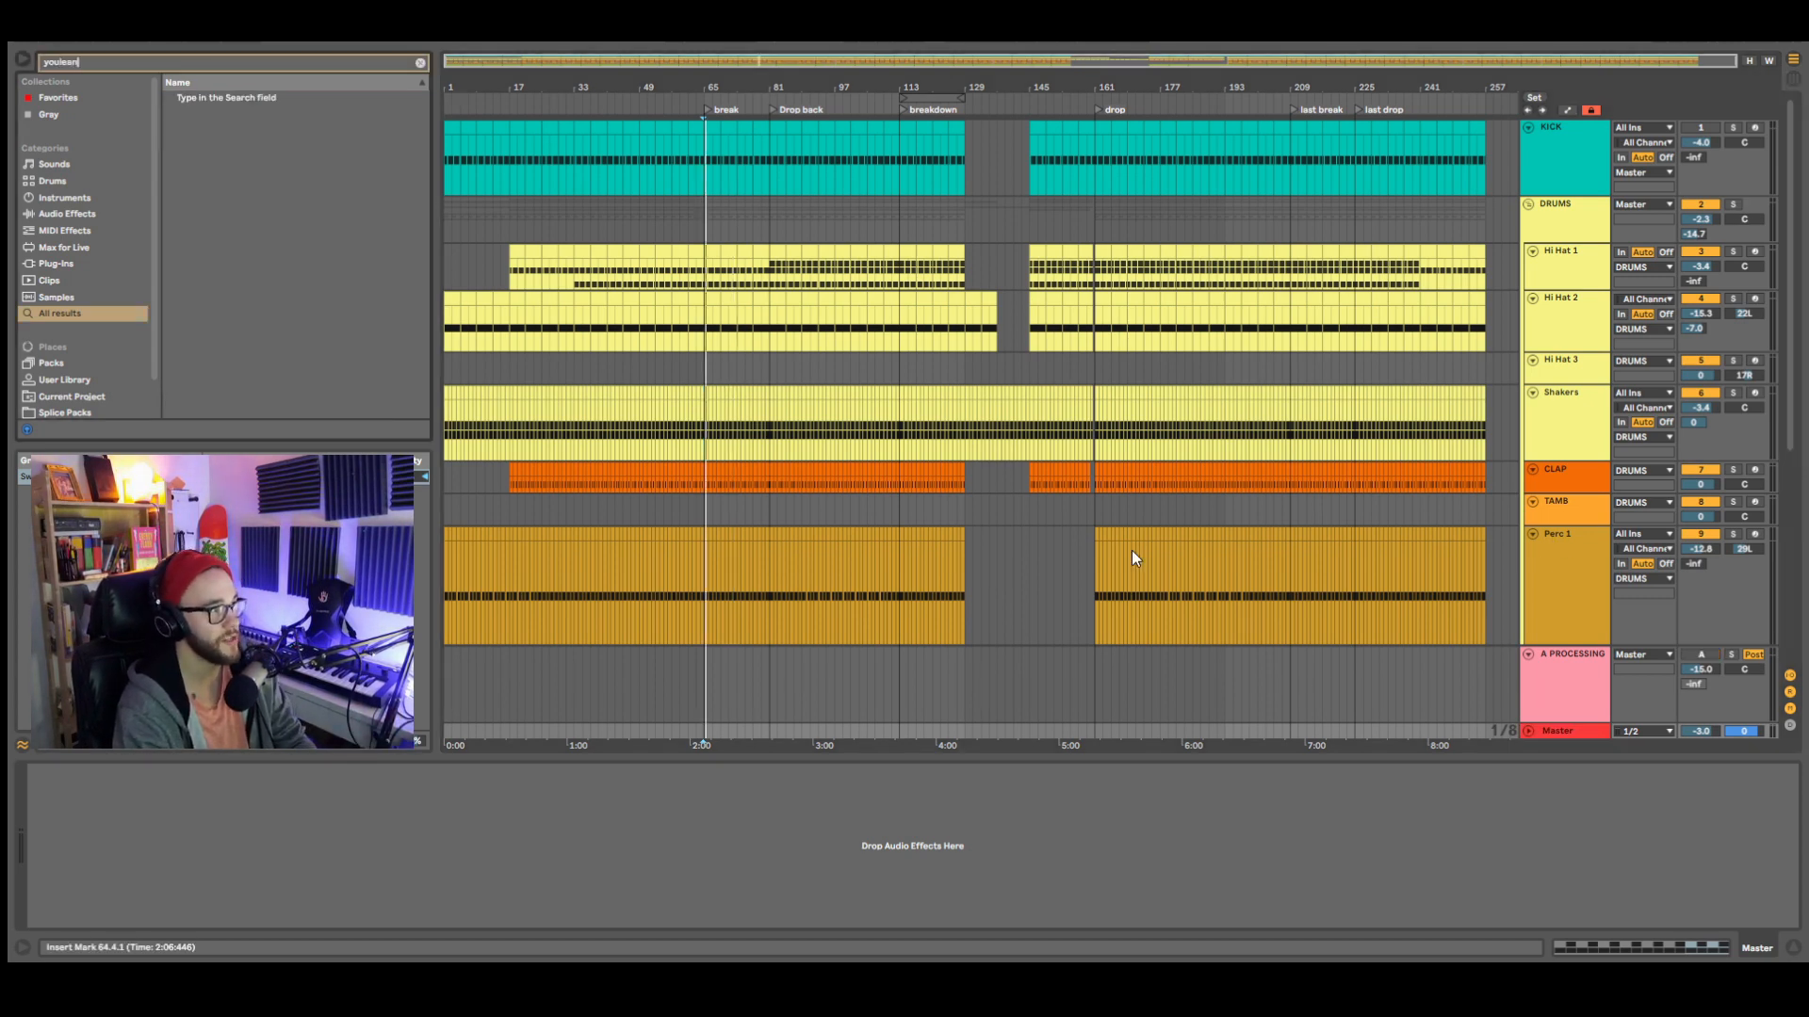
left_click(241, 99)
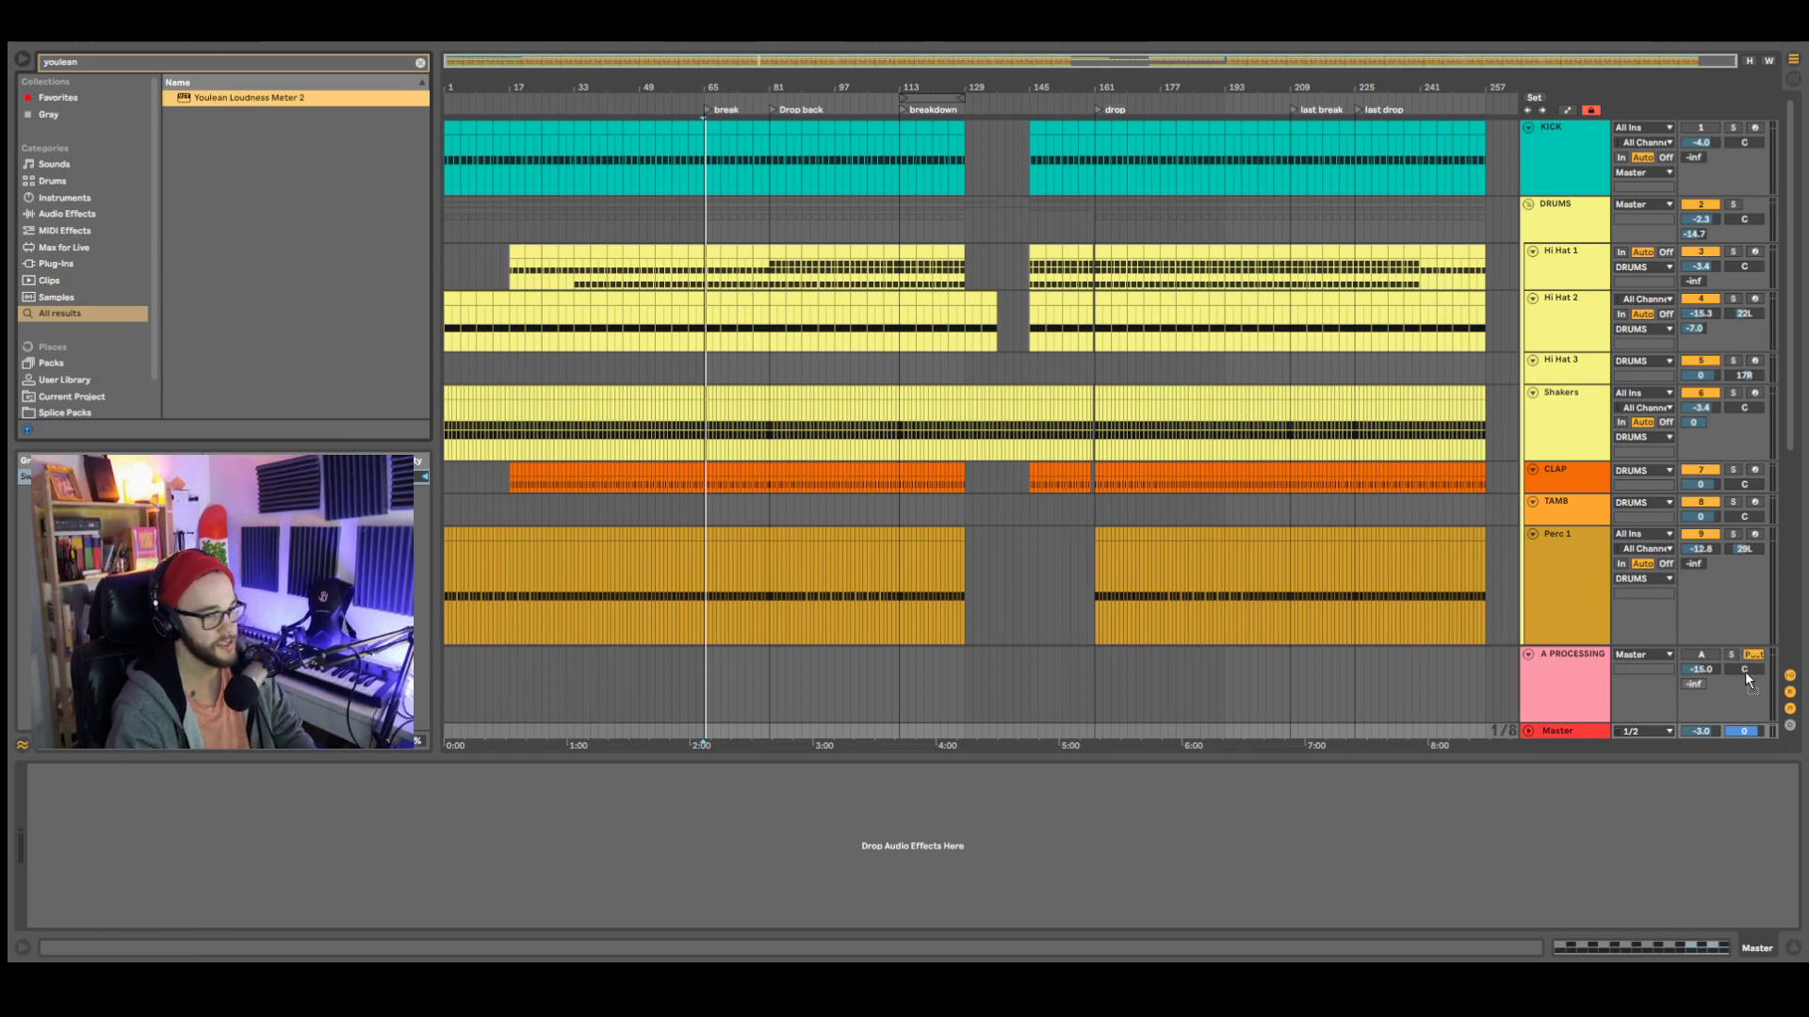
left_click_drag(1582, 735, 1582, 736)
left_click_drag(1149, 181, 1124, 107)
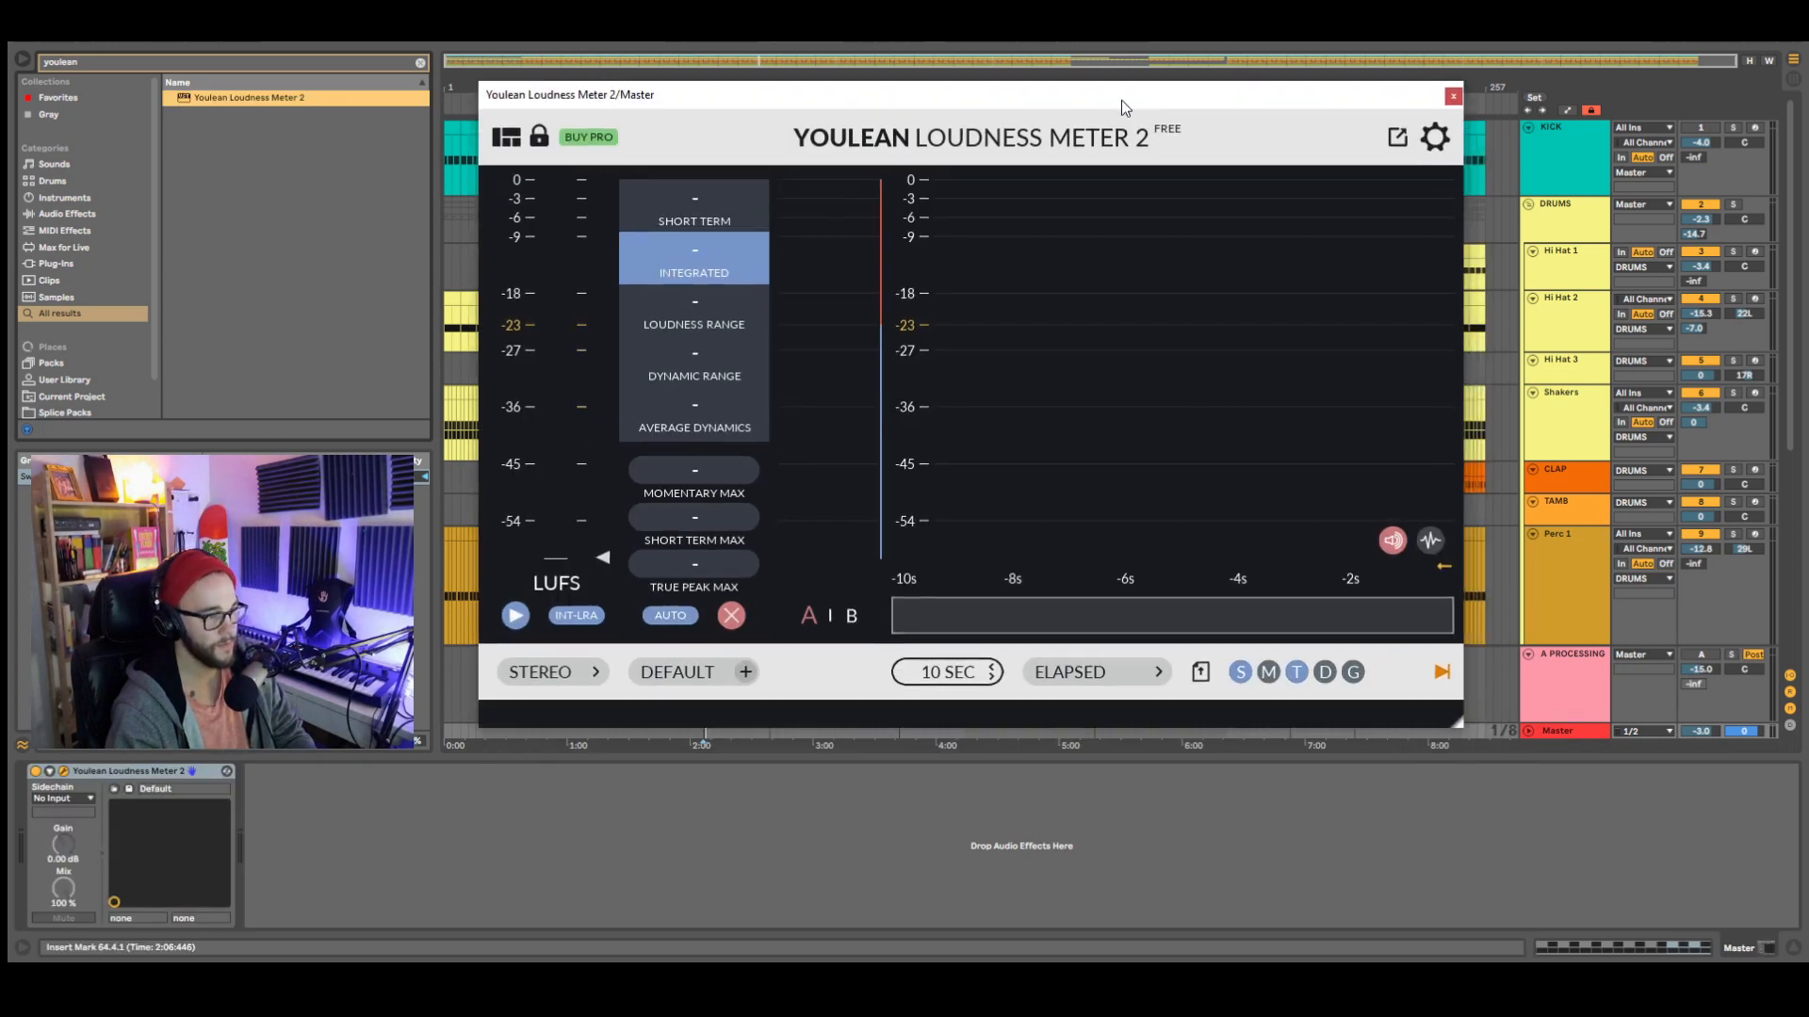
- Measure the mix's loudness with the A-PROCESSING return muted, then reset the meter and measure with the return active
key("space")
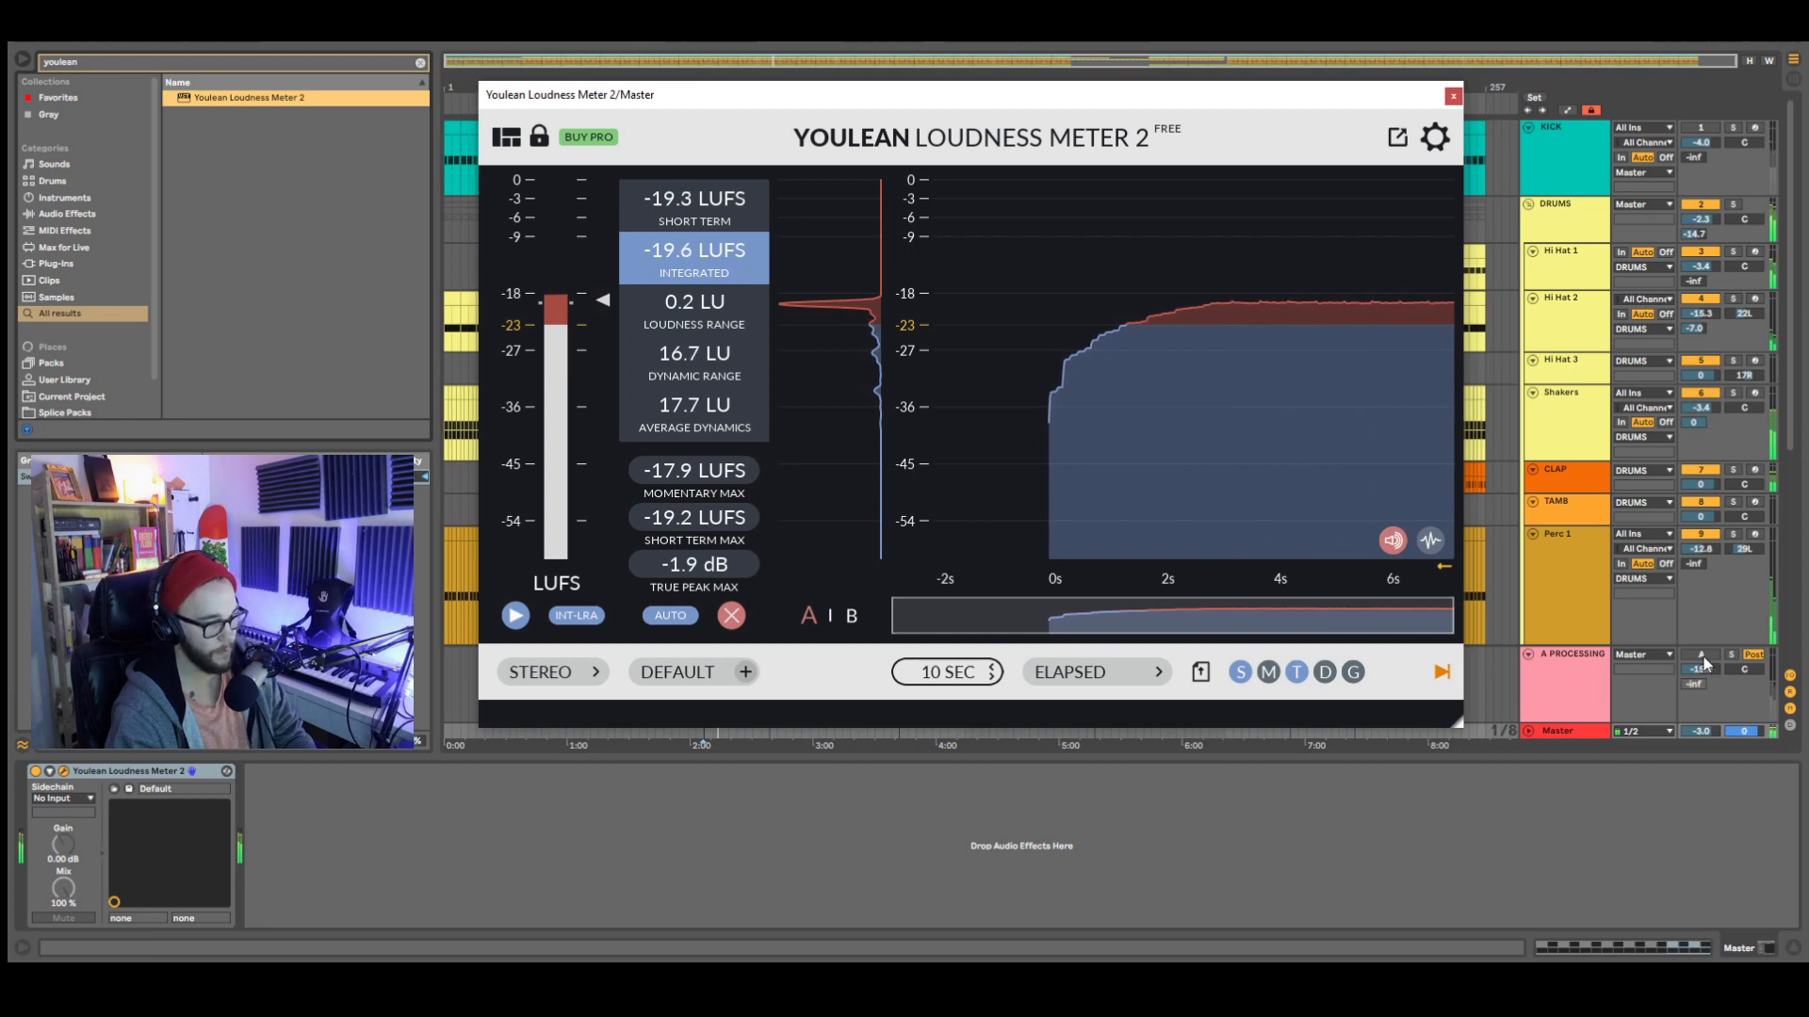
left_click(731, 615)
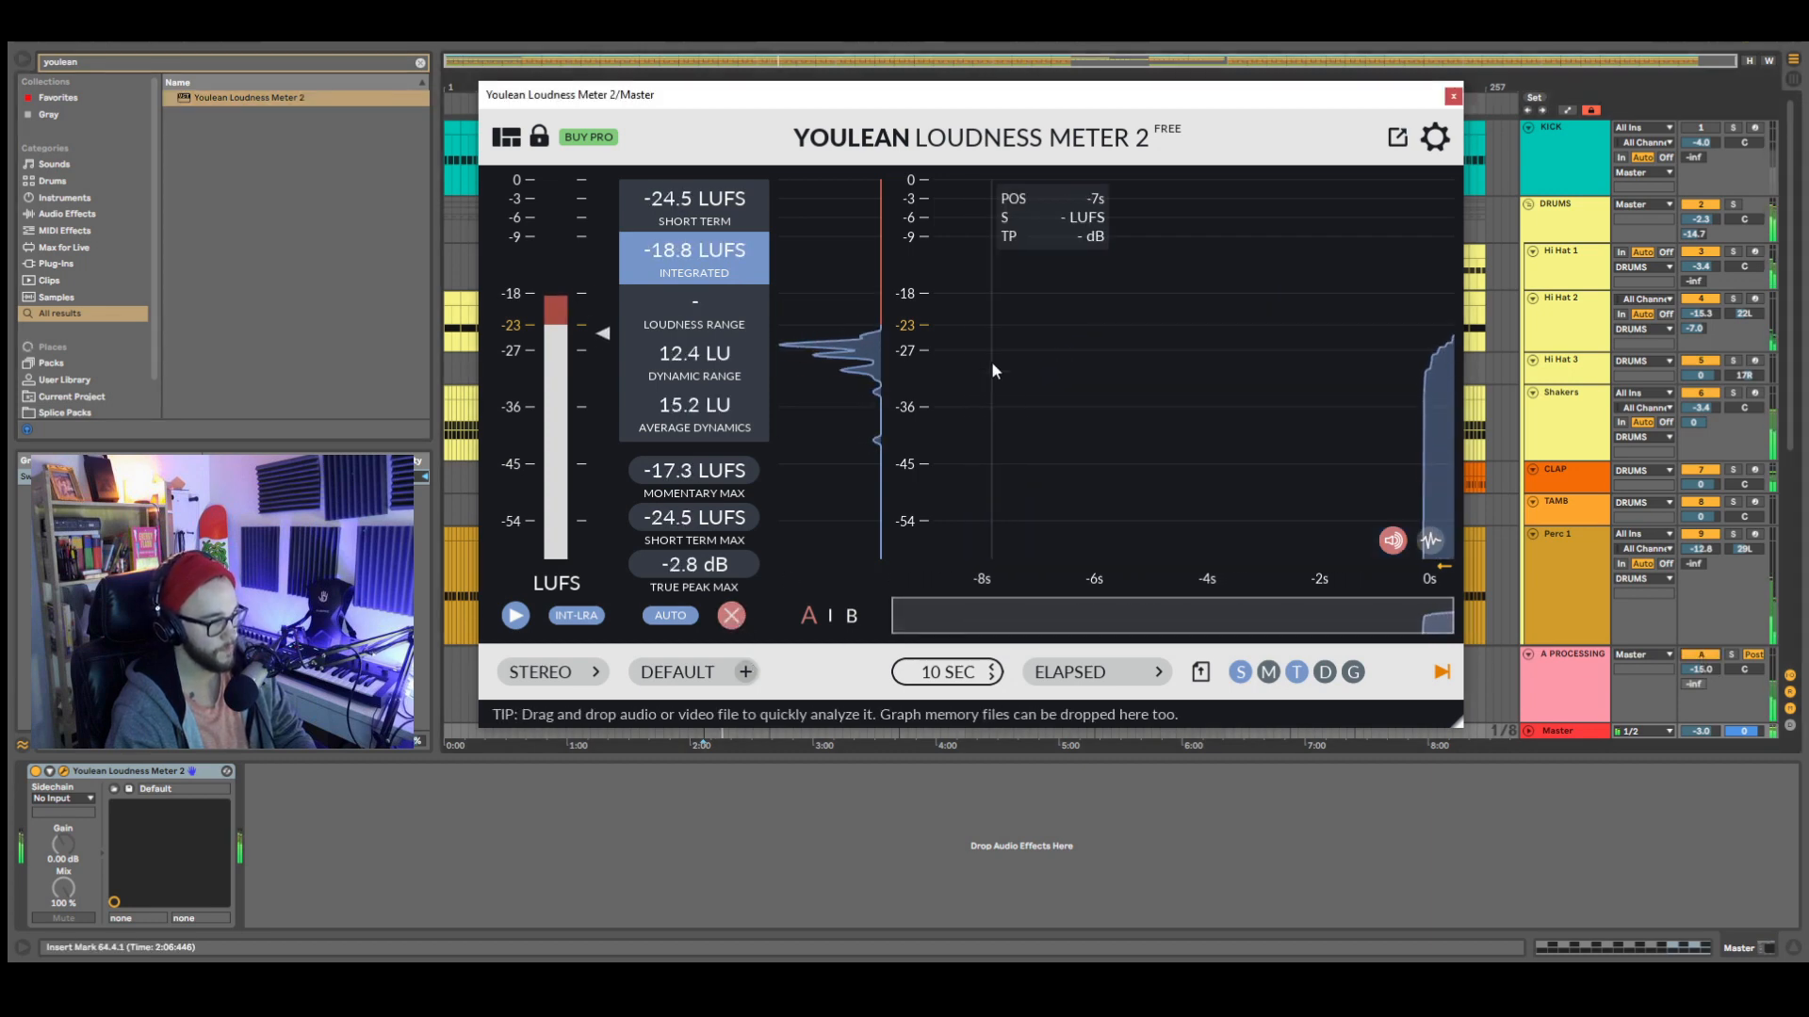